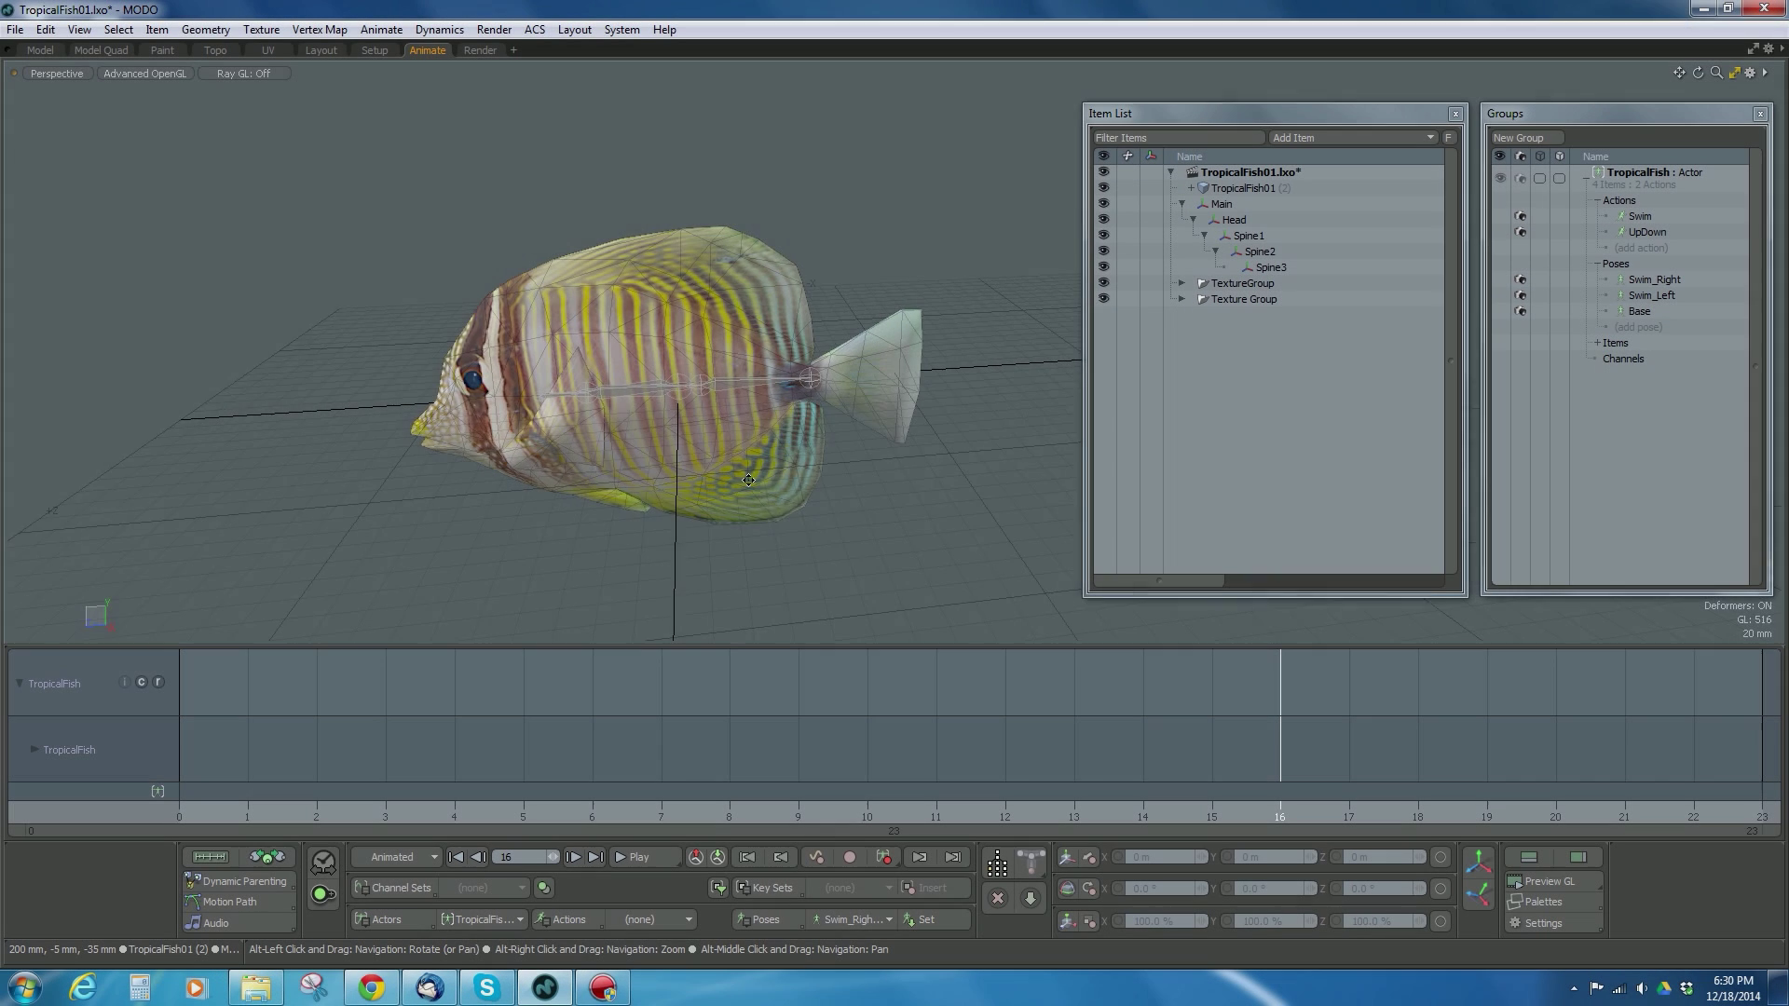
- Preview the fish's Swim action and set the active action back to none
mouse_move(748, 480)
left_mouse_down("alt")
mouse_move(794, 470)
mouse_move(726, 497)
left_mouse_up("alt")
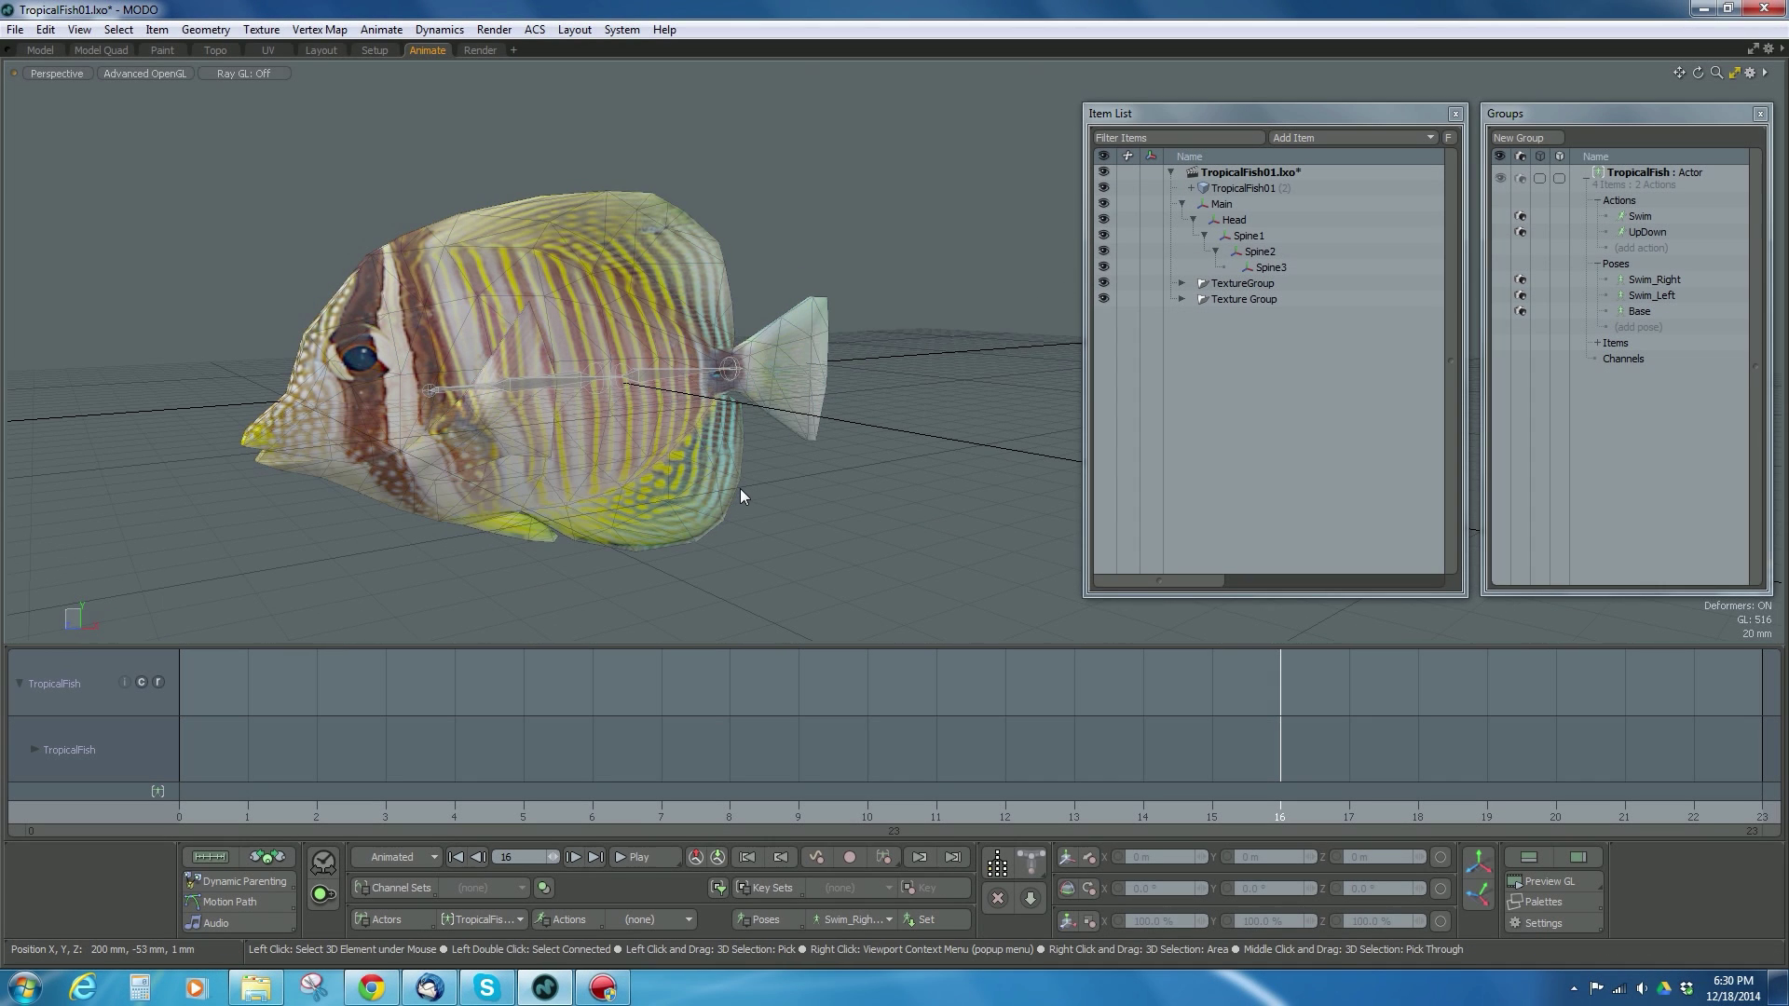
left_click_drag(754, 515, 643, 524, "alt")
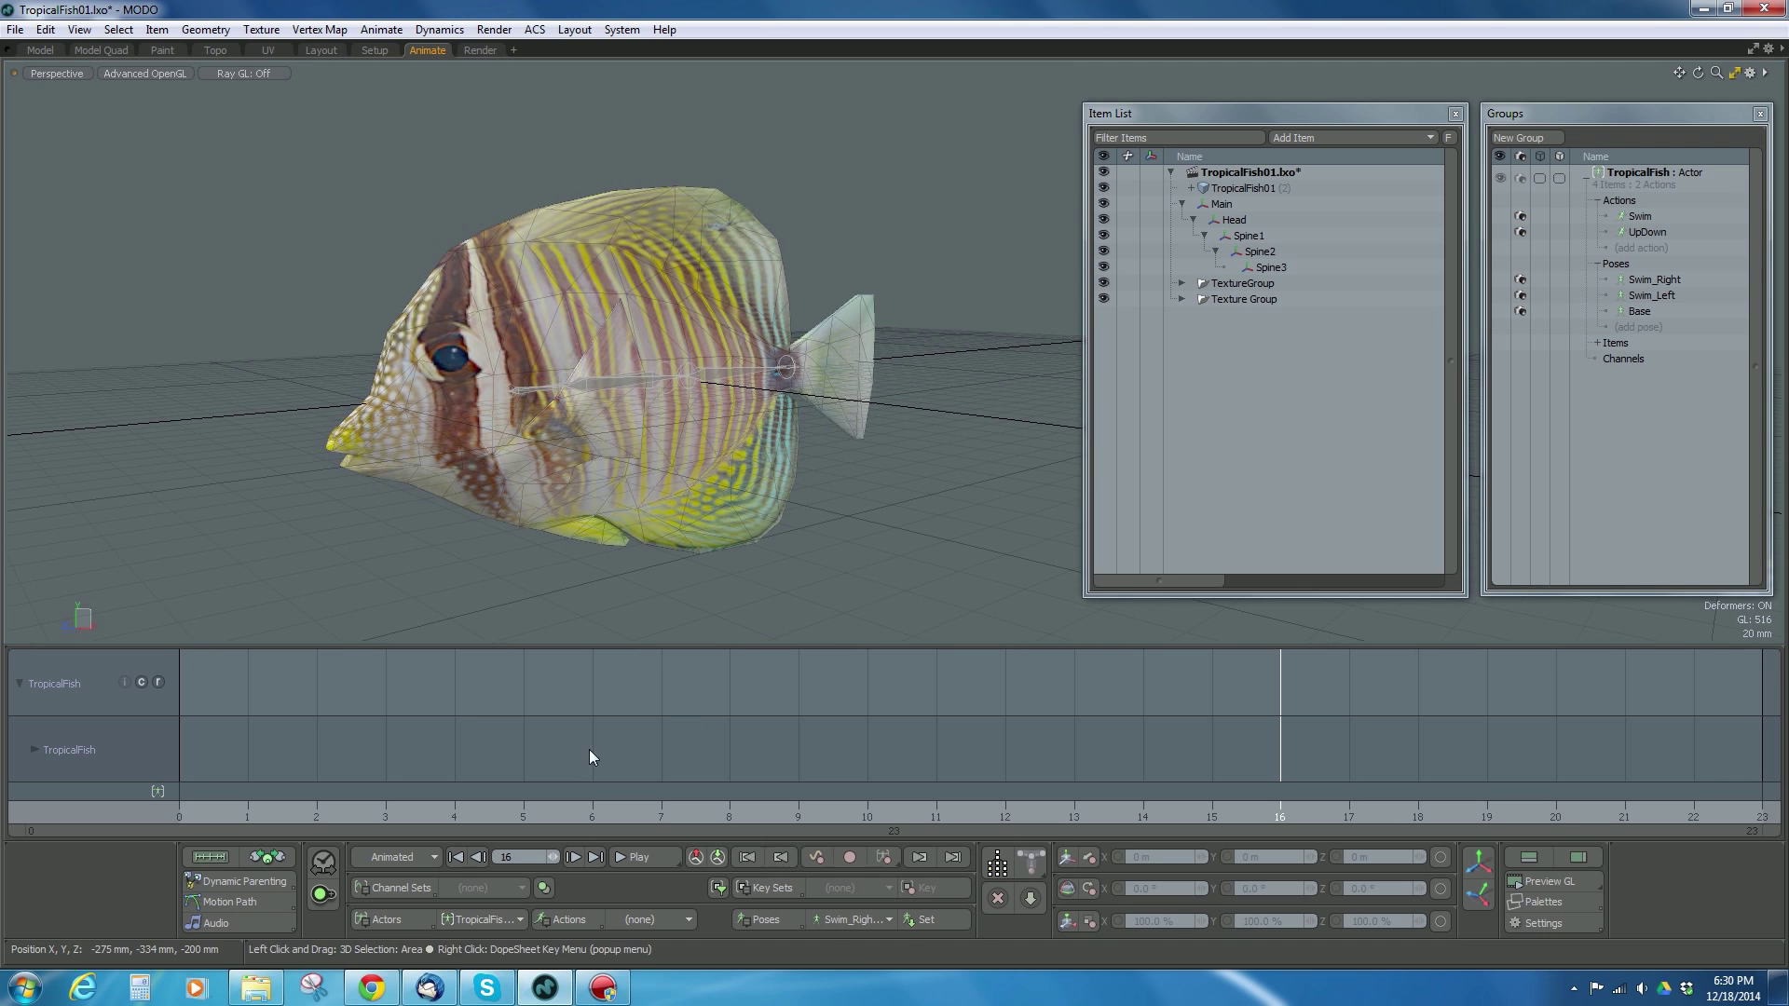
left_click(651, 922)
left_click(647, 922)
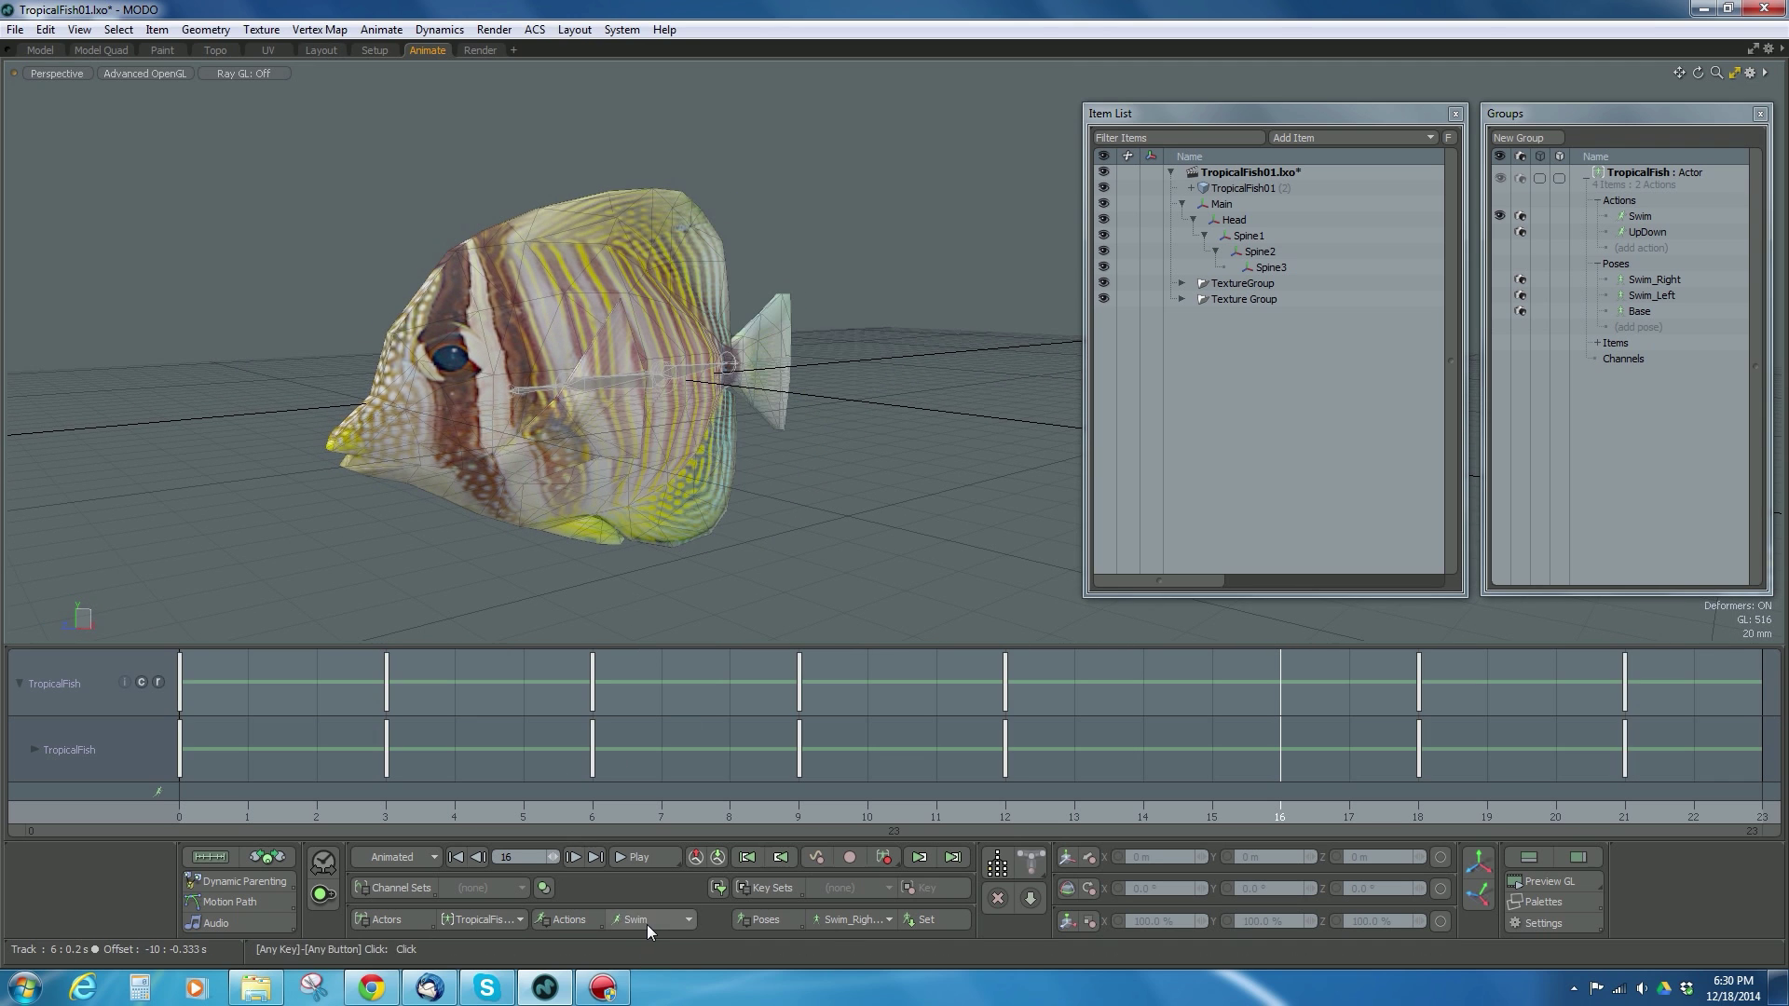
left_click(649, 922)
left_click(650, 908)
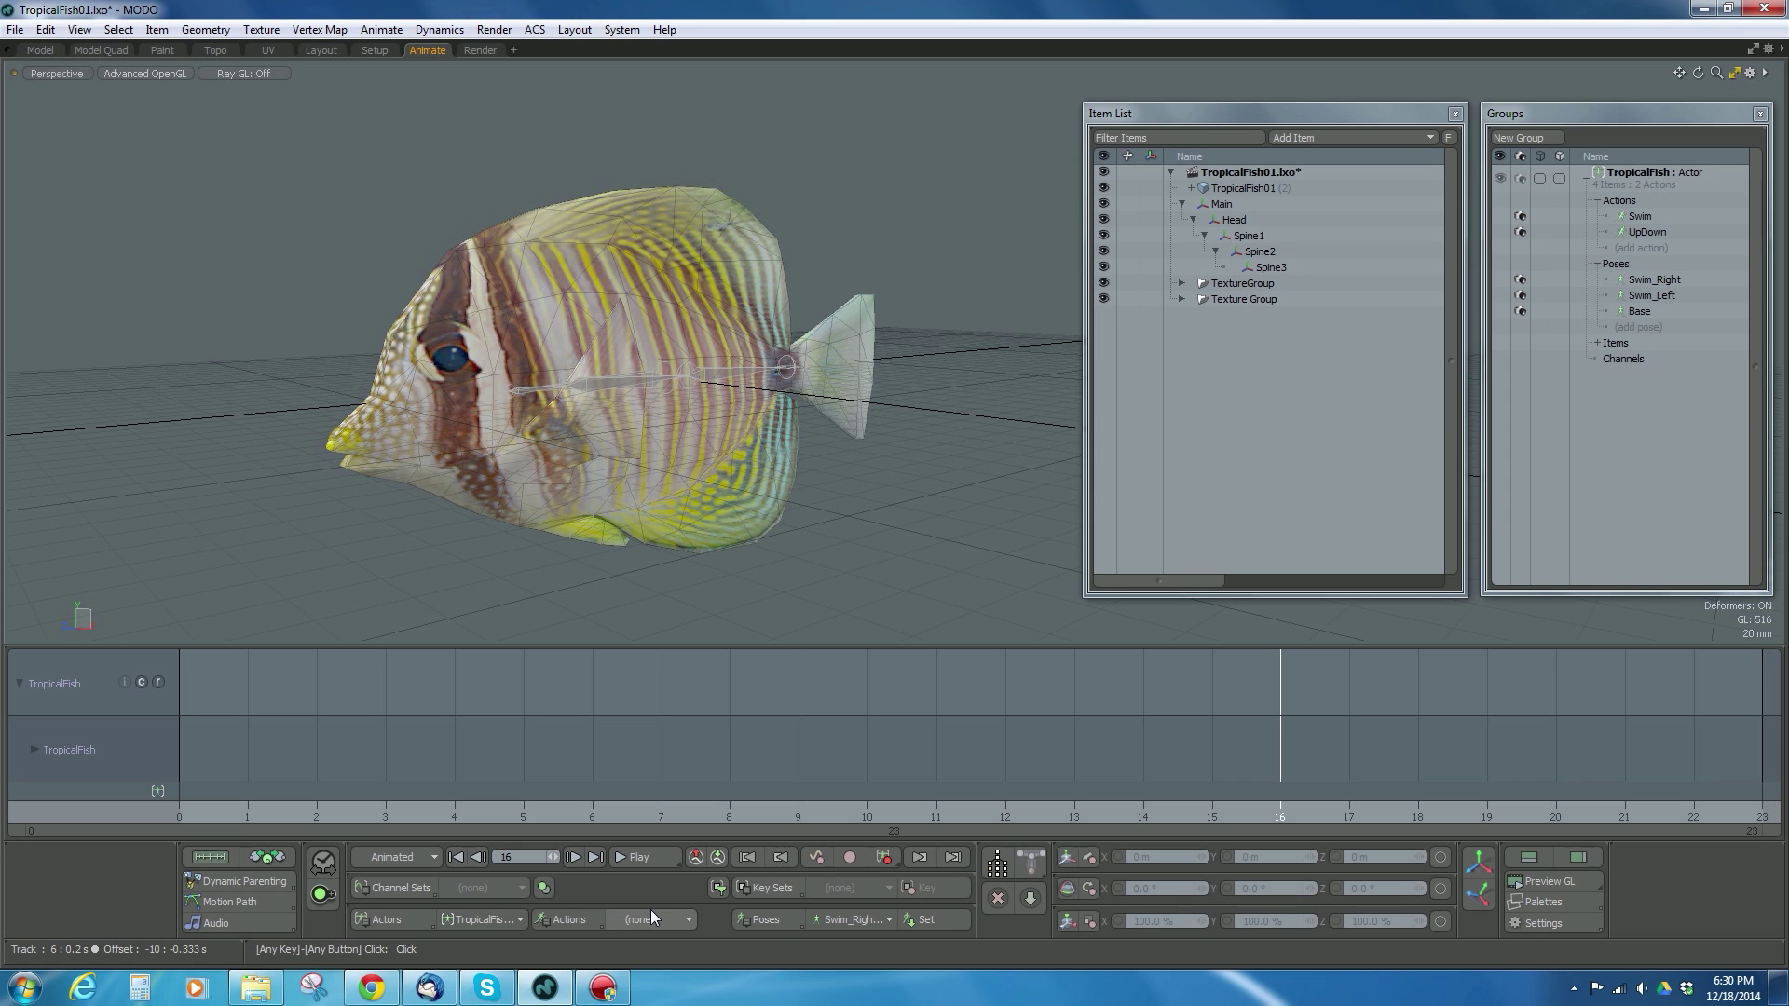
- Export the scene without an action as Autodesk FBX 2013, overwriting TropicalFish01_Rig.fbx in the TropicalFish_FBX folder
right_click(1252, 171)
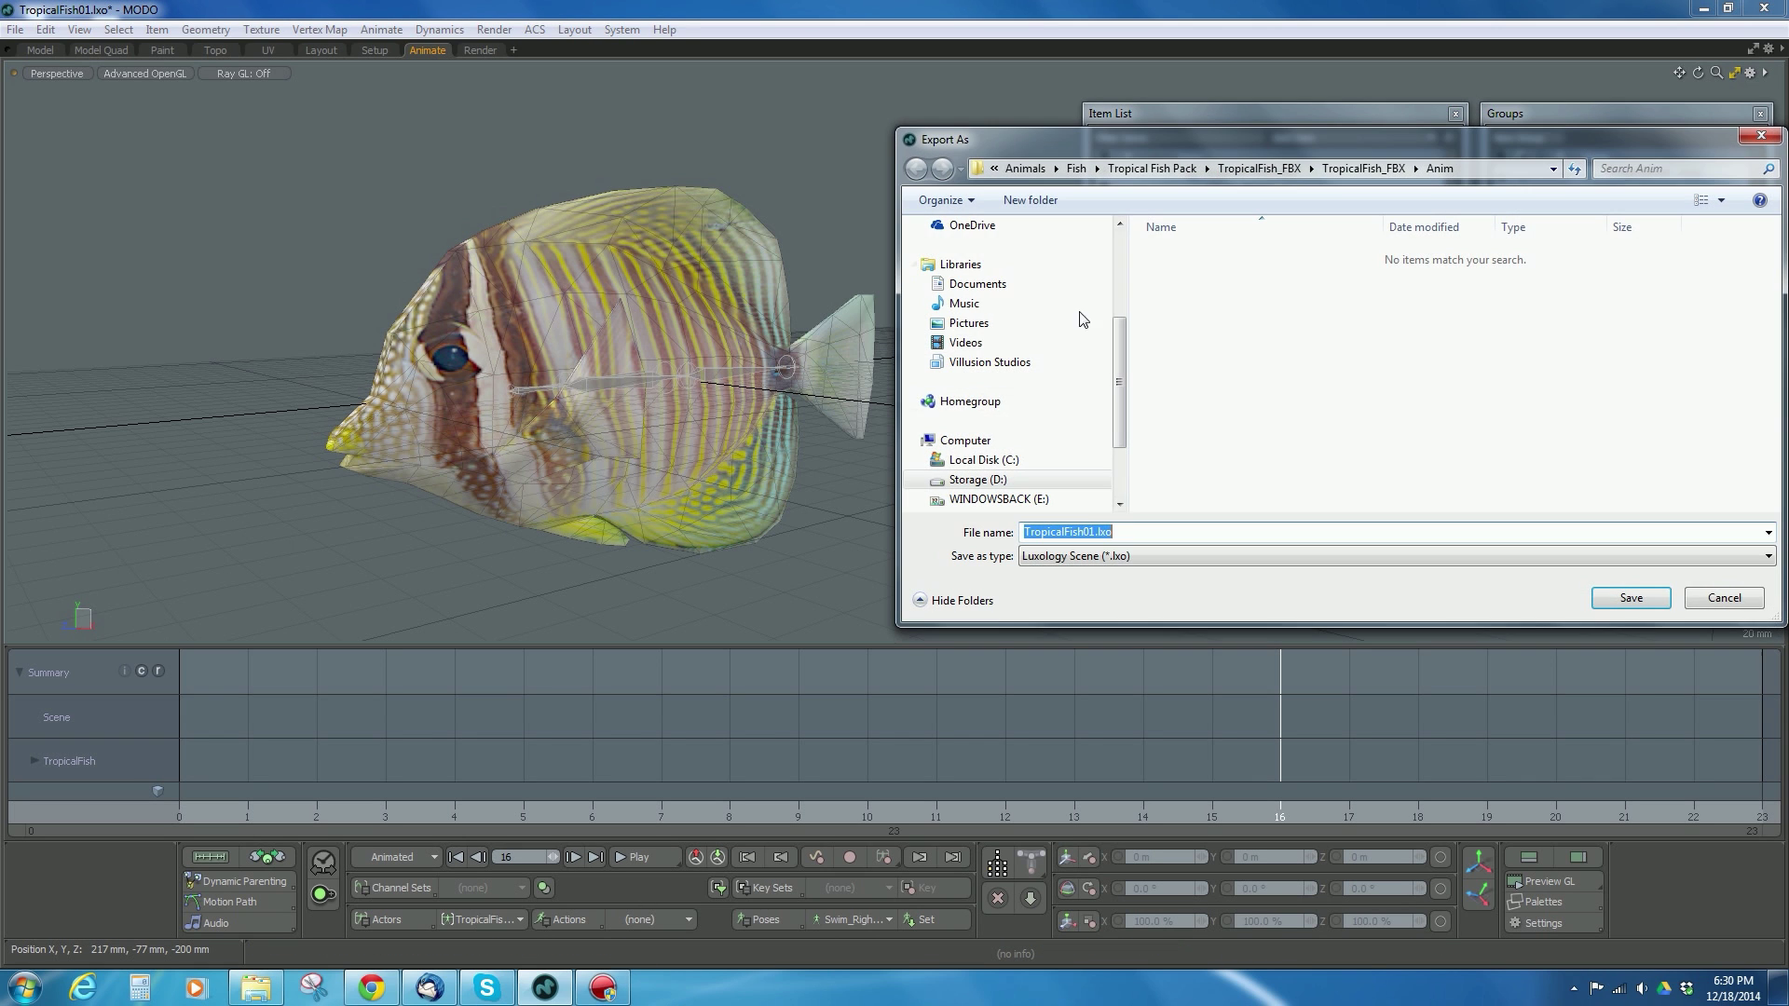
left_click(1127, 555)
left_click(1128, 714)
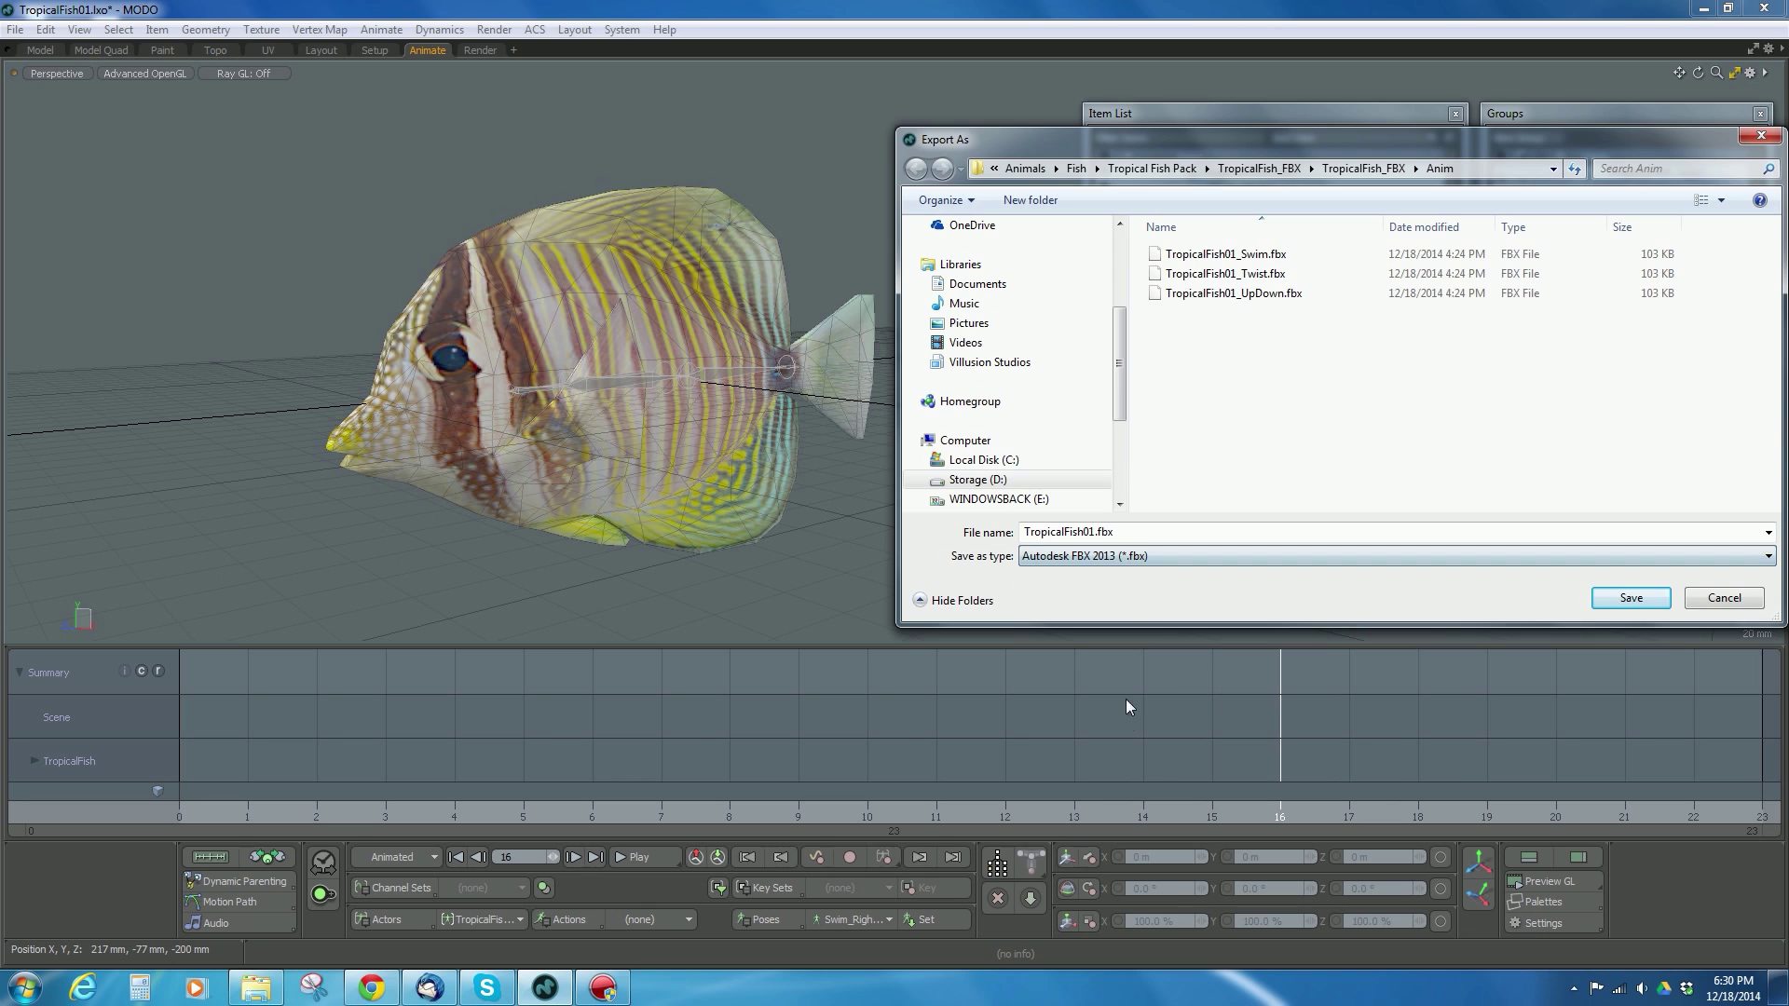
left_click(1364, 168)
left_click(1236, 315)
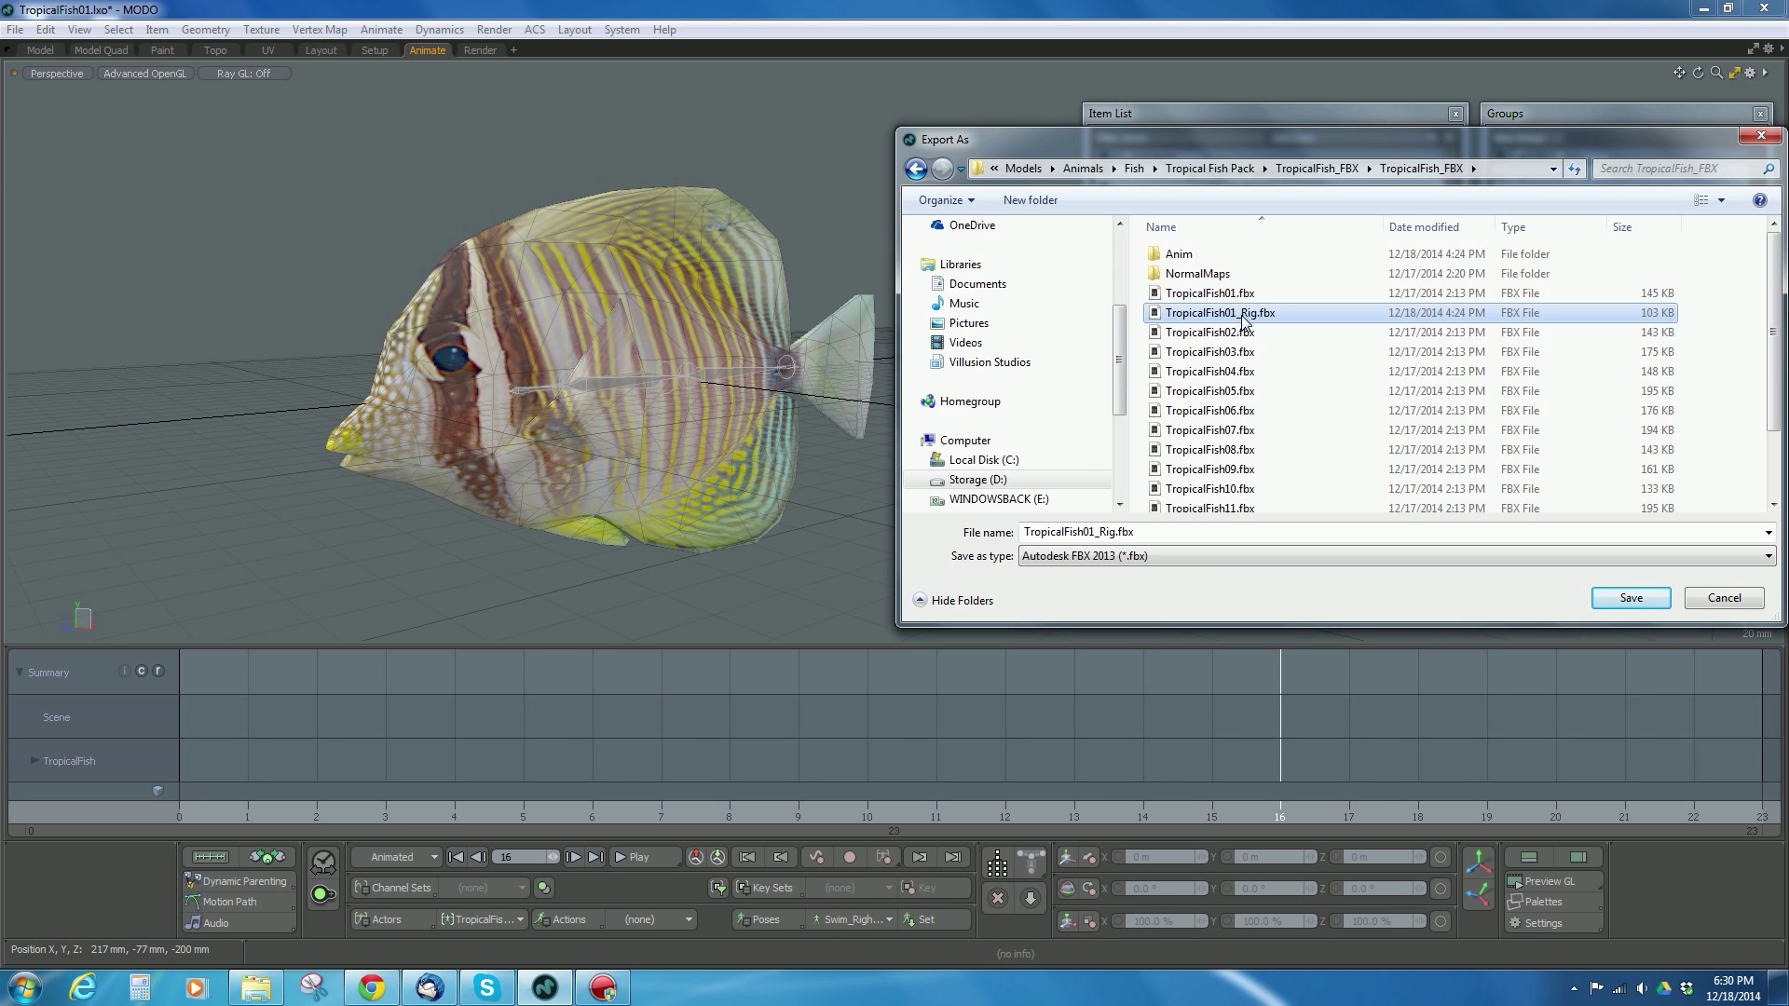
left_click(1636, 600)
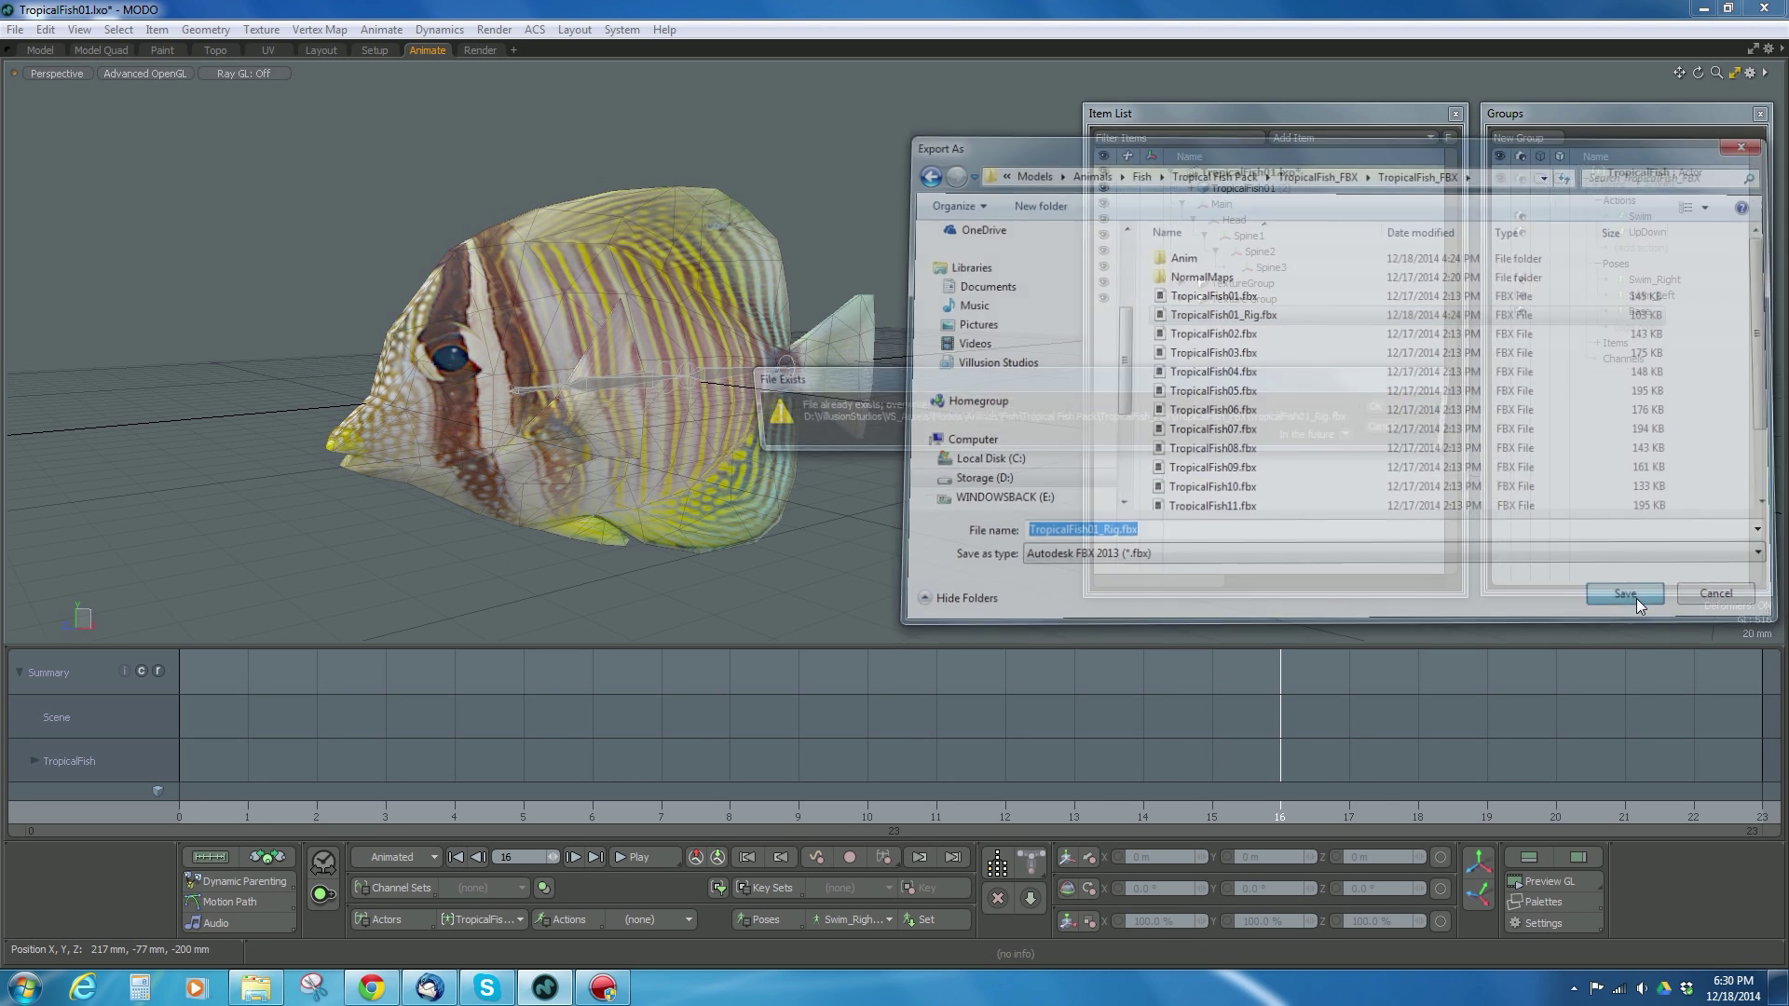
left_click(1395, 408)
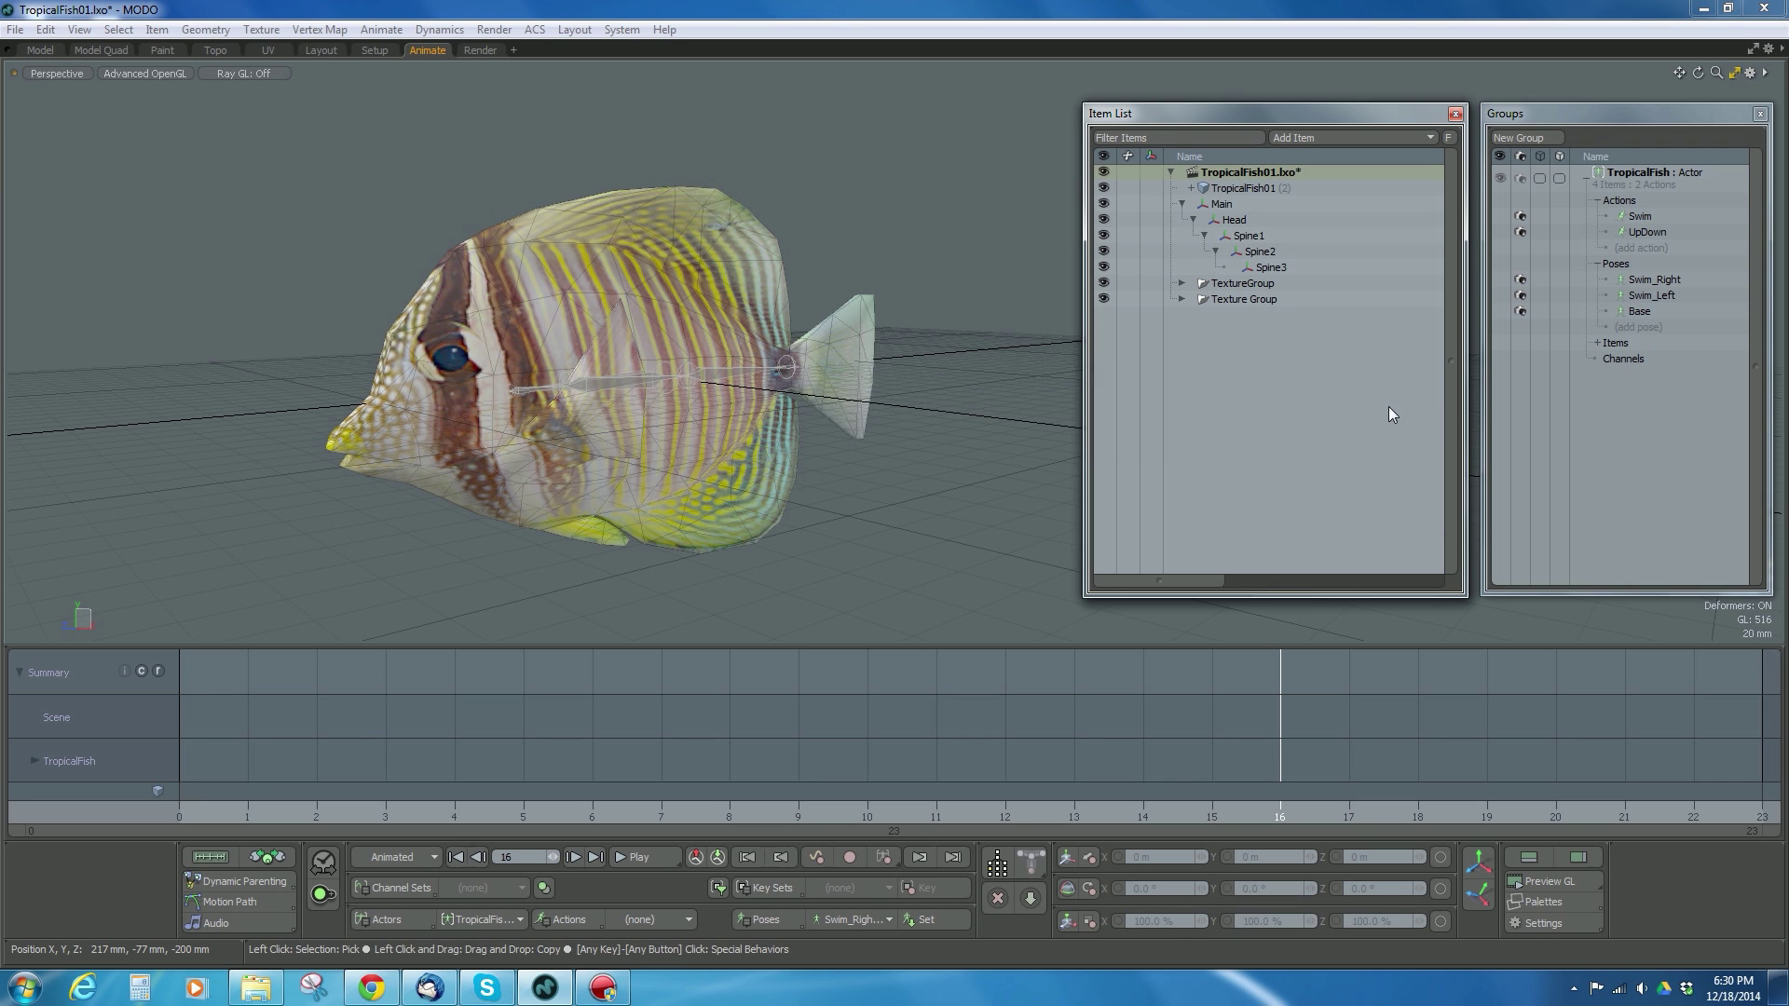
- Activate the Swim action for the fish actor and scrub the timeline to frame 8
left_click_drag(839, 410, 805, 481, "alt")
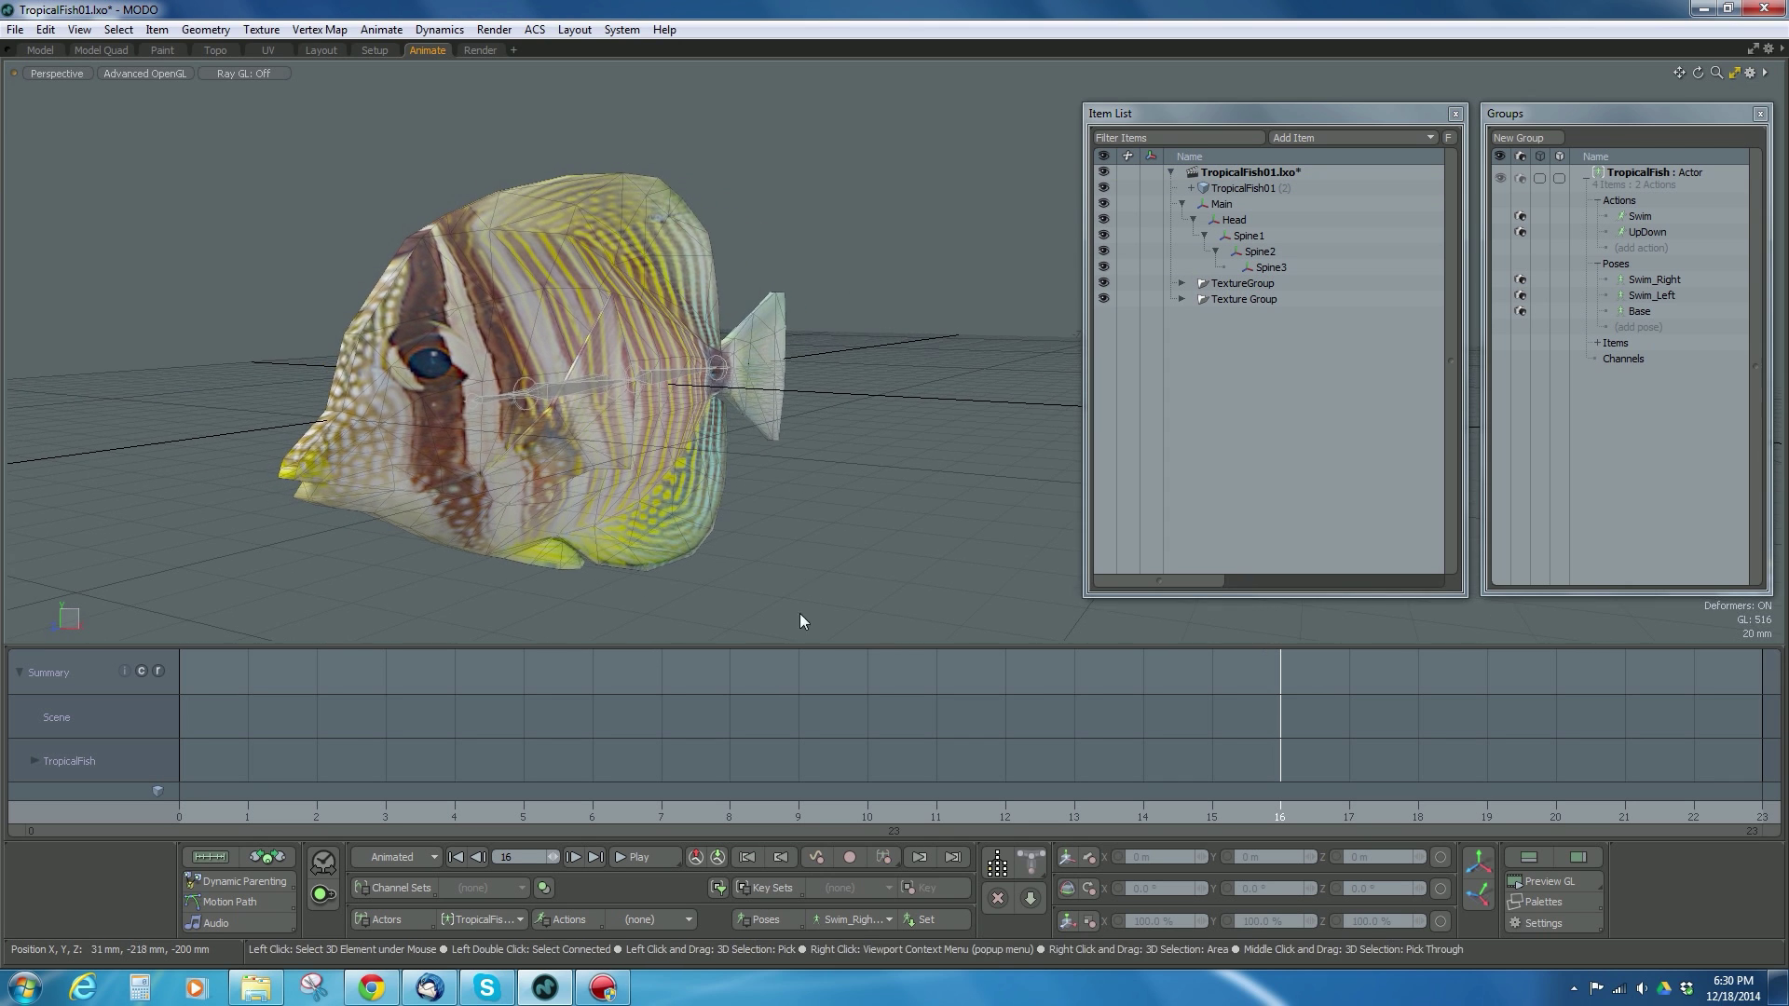
left_click(644, 920)
left_click(647, 937)
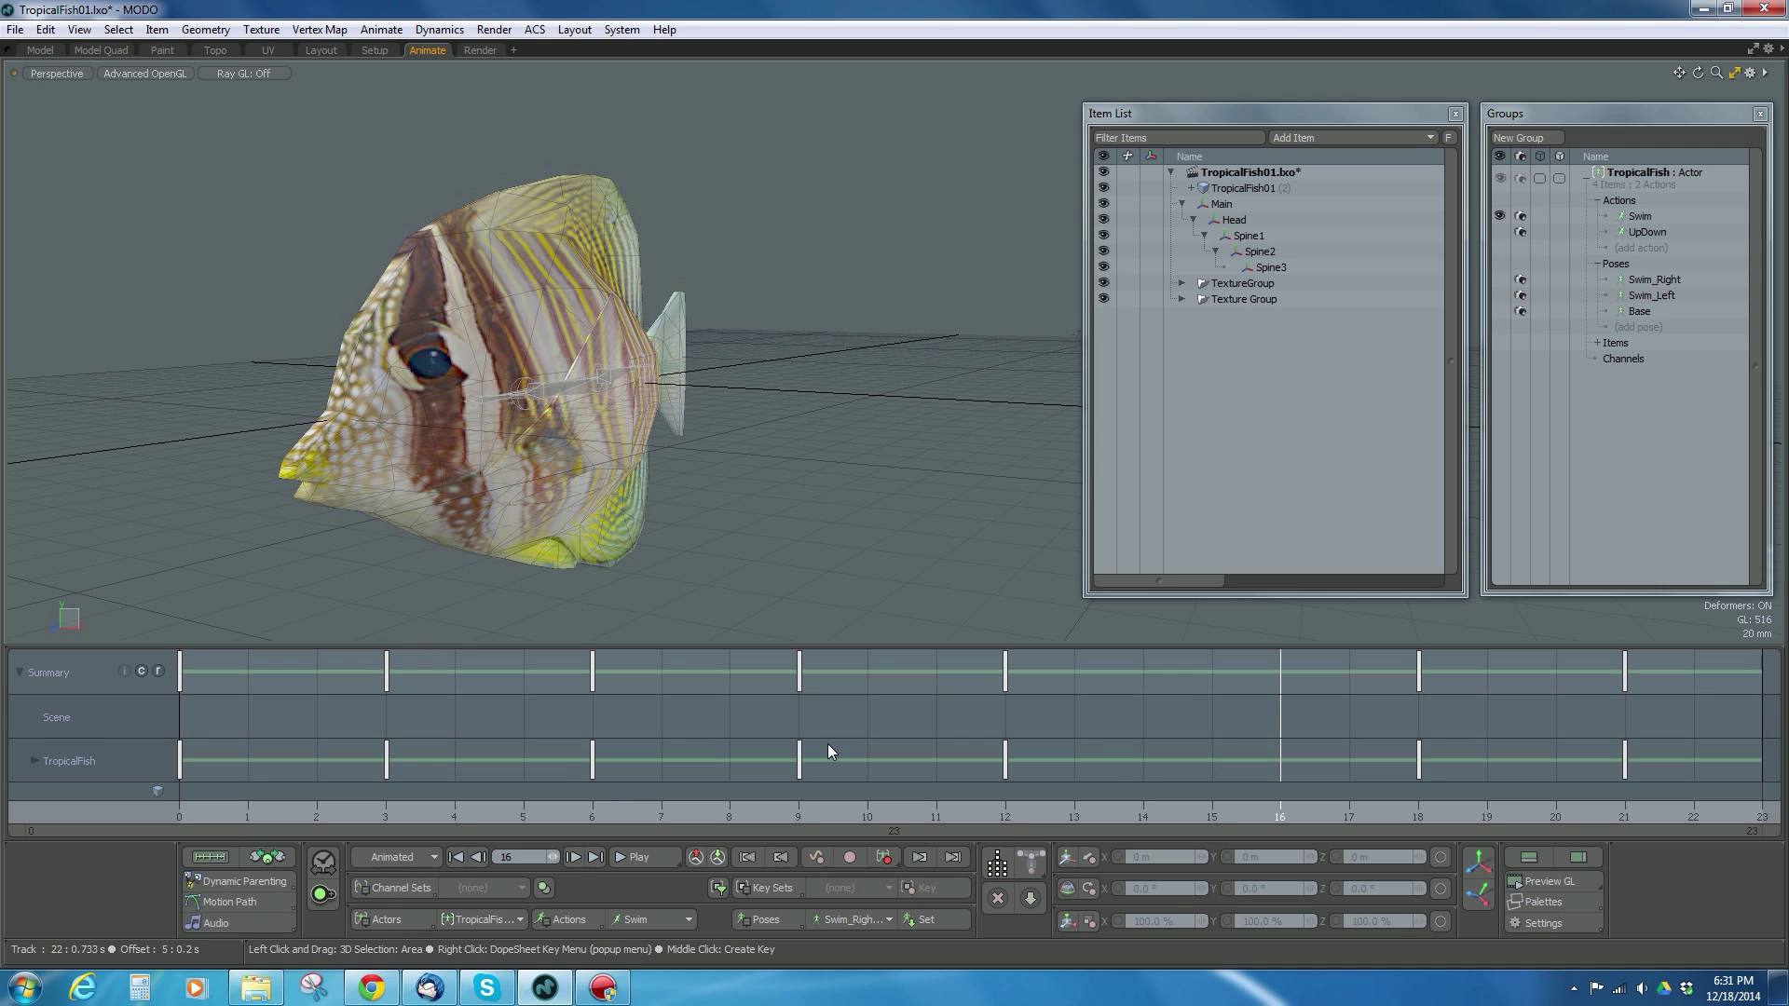
mouse_move(829, 817)
left_mouse_down()
mouse_move(1555, 817)
mouse_move(729, 817)
left_mouse_up()
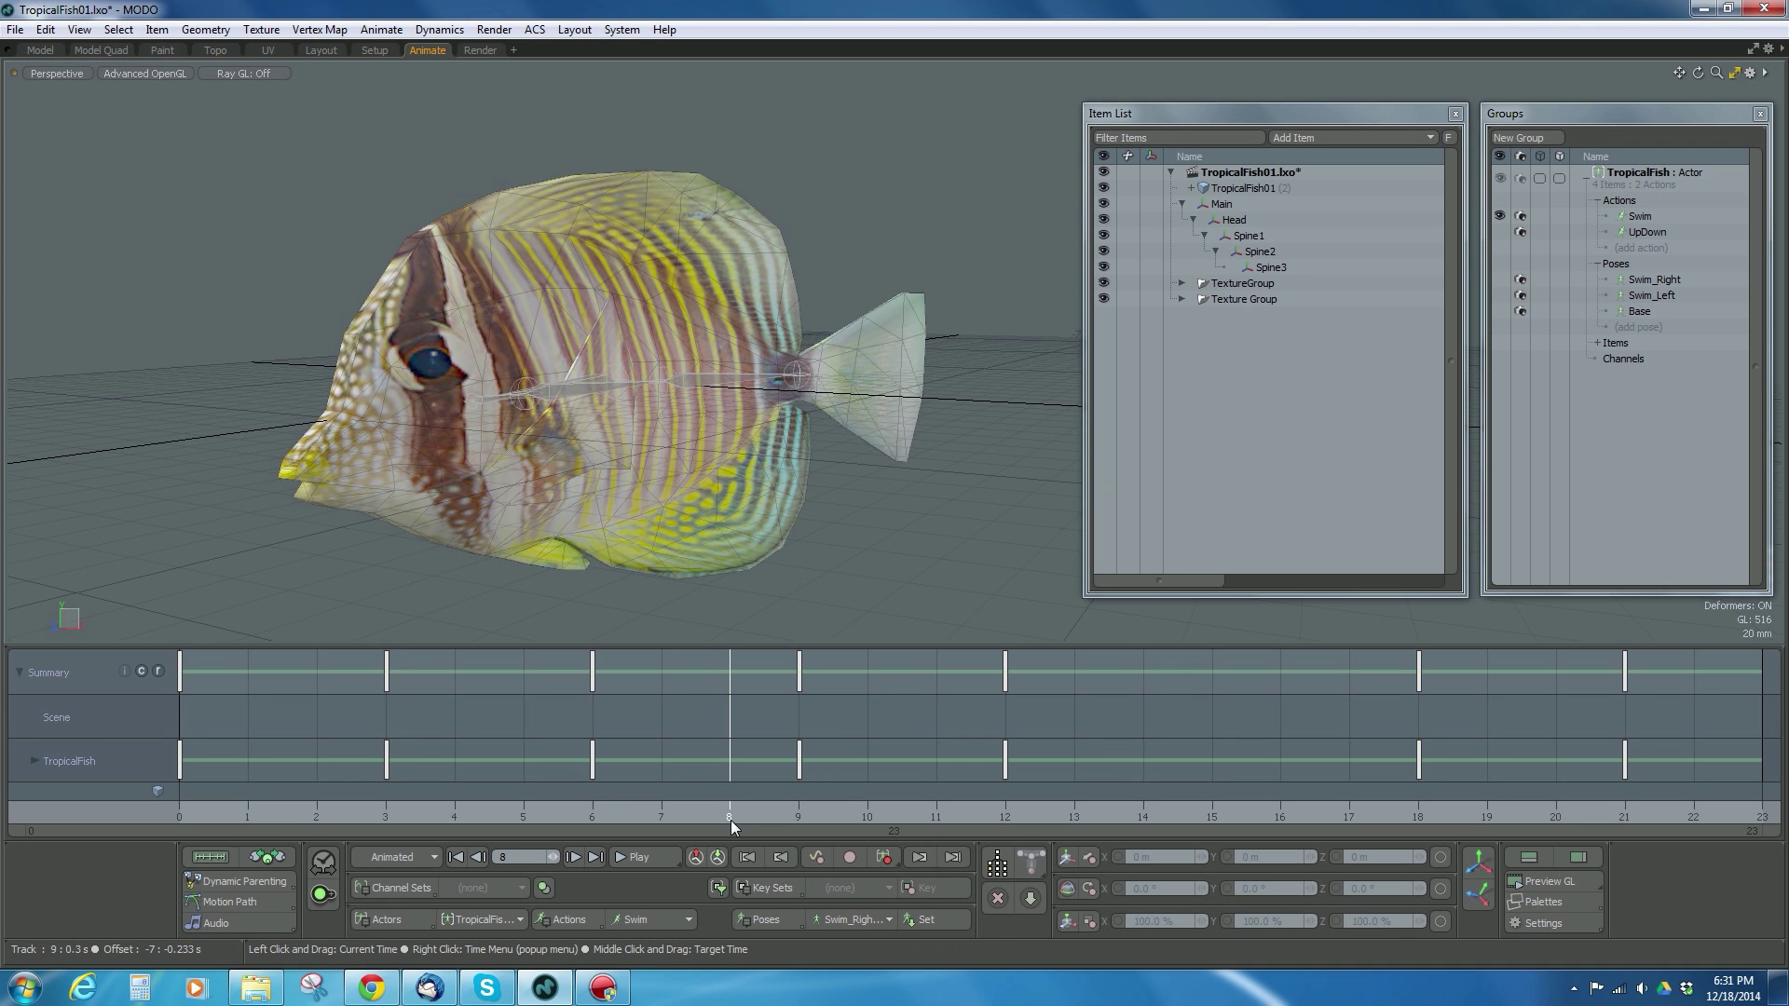
- Export the scene with the Swim action as FBX, overwriting TropicalFish01_Swim.fbx in the Anim folder
right_click(1256, 173)
left_click(1265, 202)
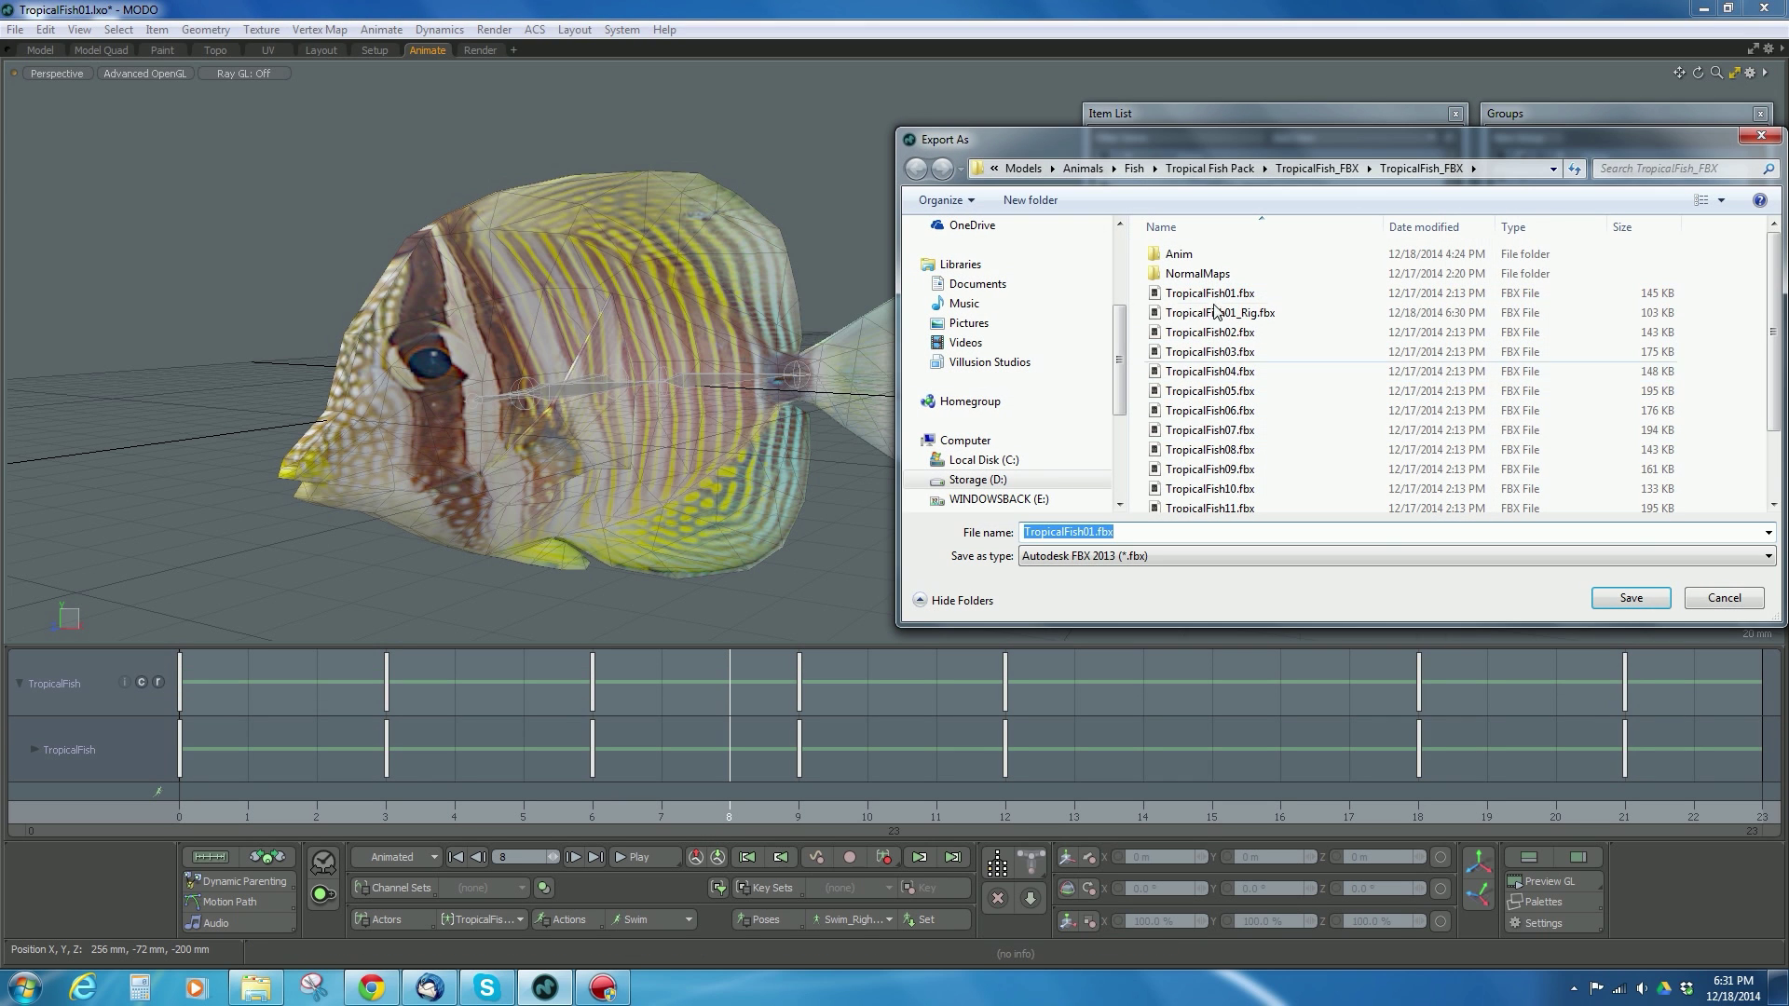
double_click(1178, 254)
left_click(1230, 253)
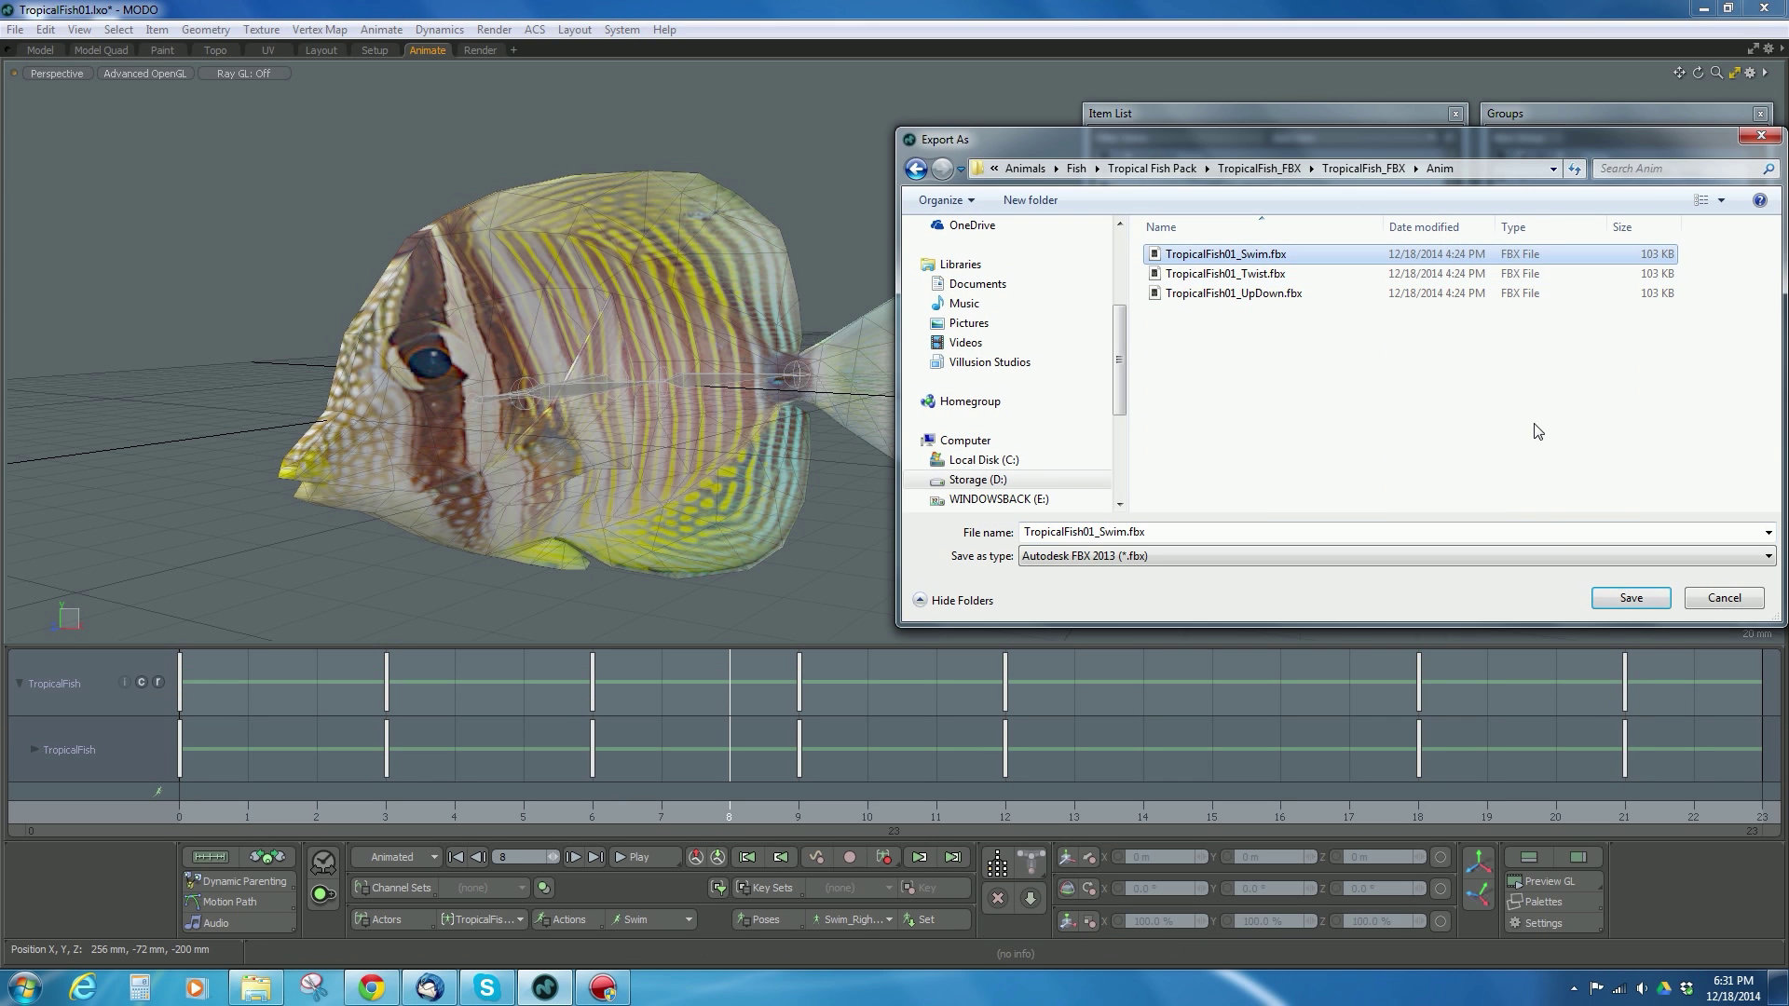
left_click(1630, 597)
left_click(1430, 445)
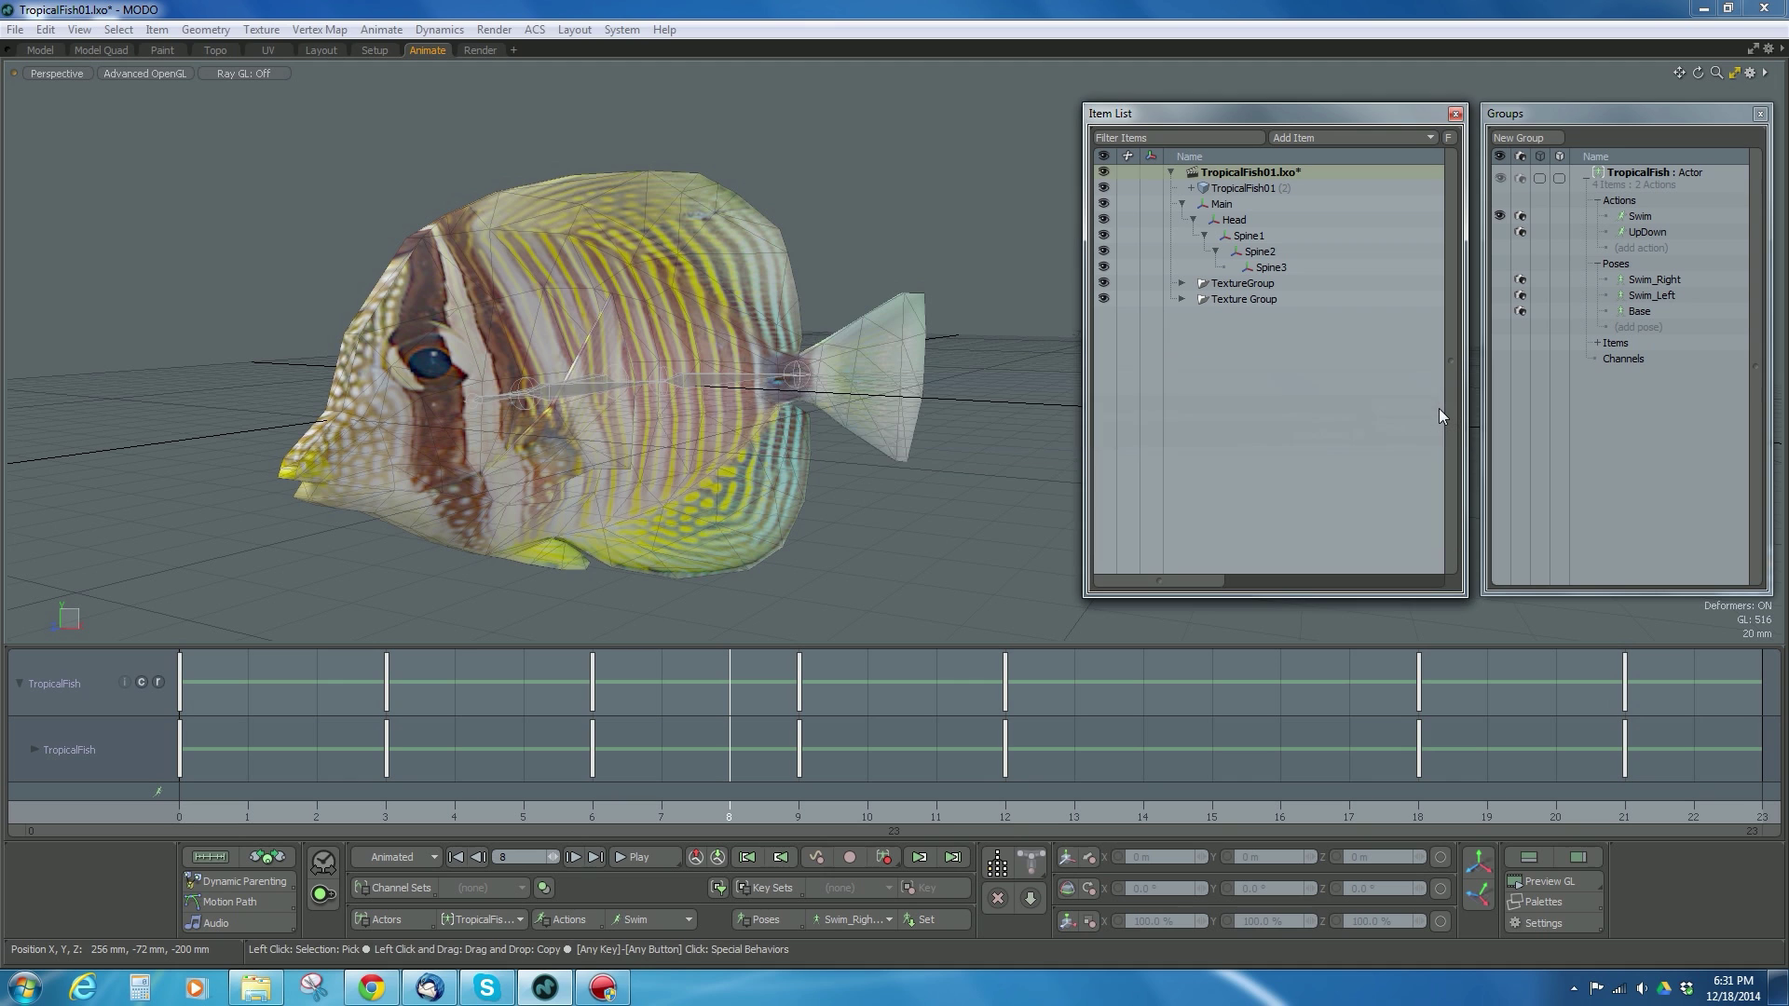
- Activate the UpDown action and export the scene as FBX, overwriting TropicalFish01_UpDown.fbx in the Anim folder
left_click(630, 920)
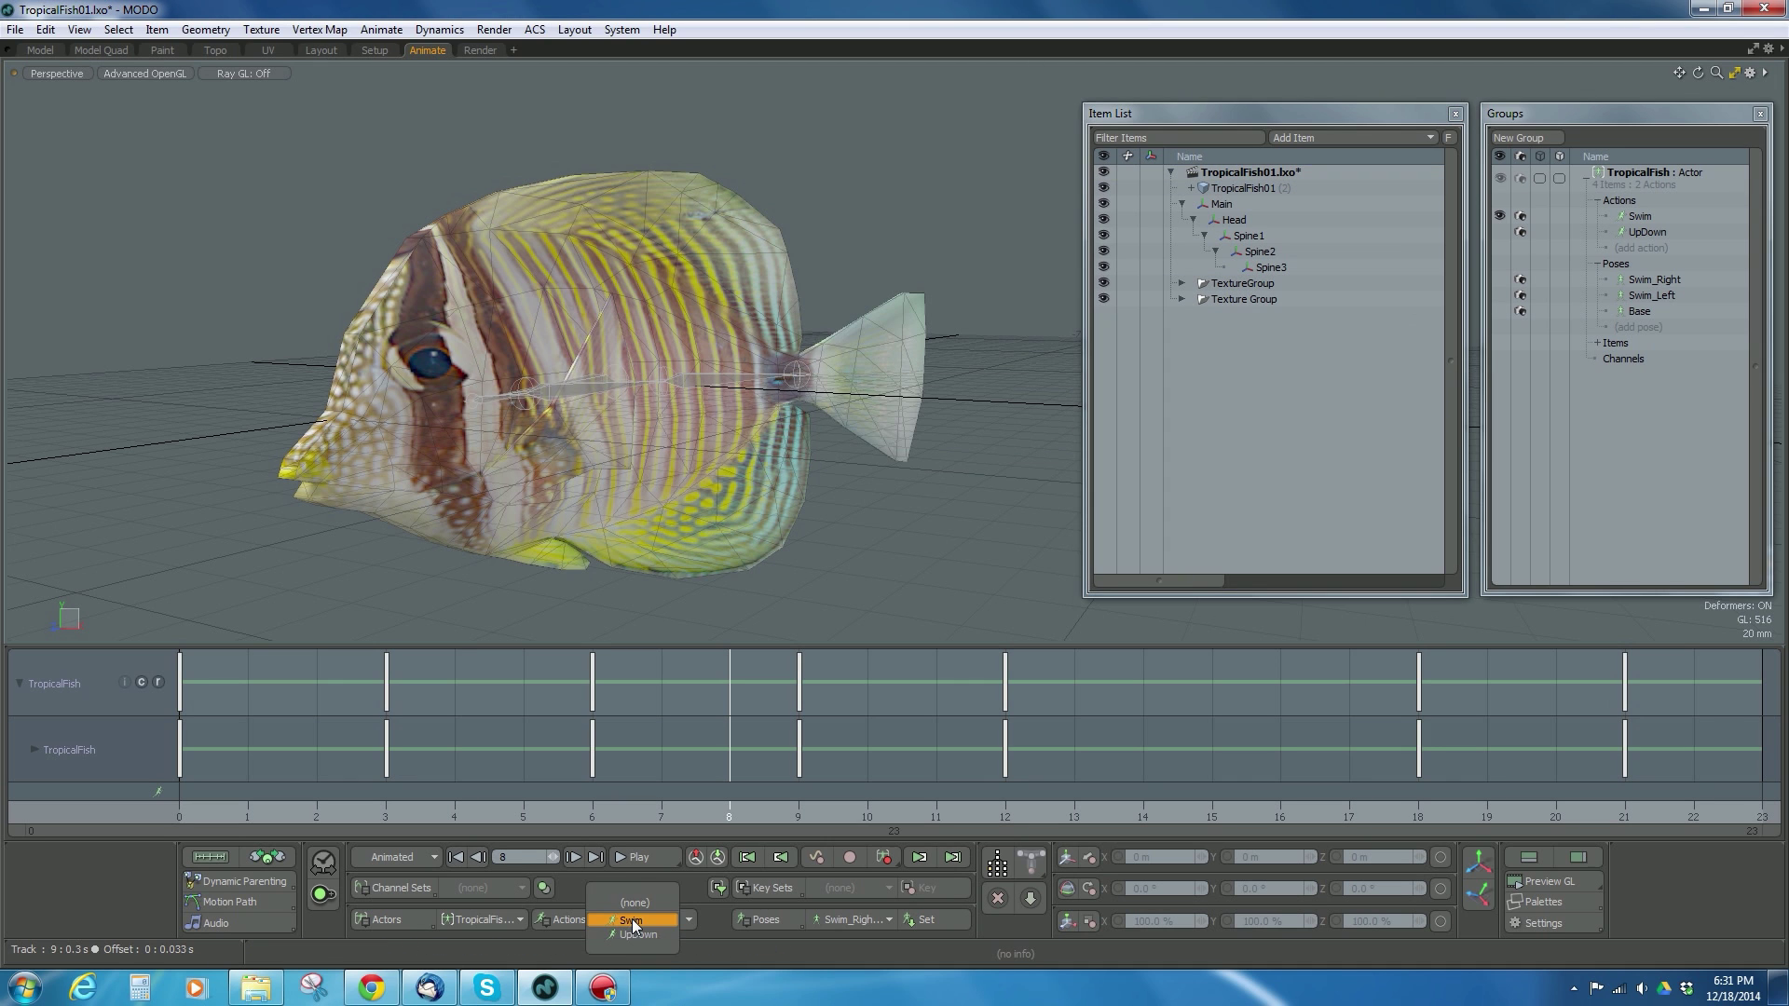
left_click(634, 932)
right_click(1276, 172)
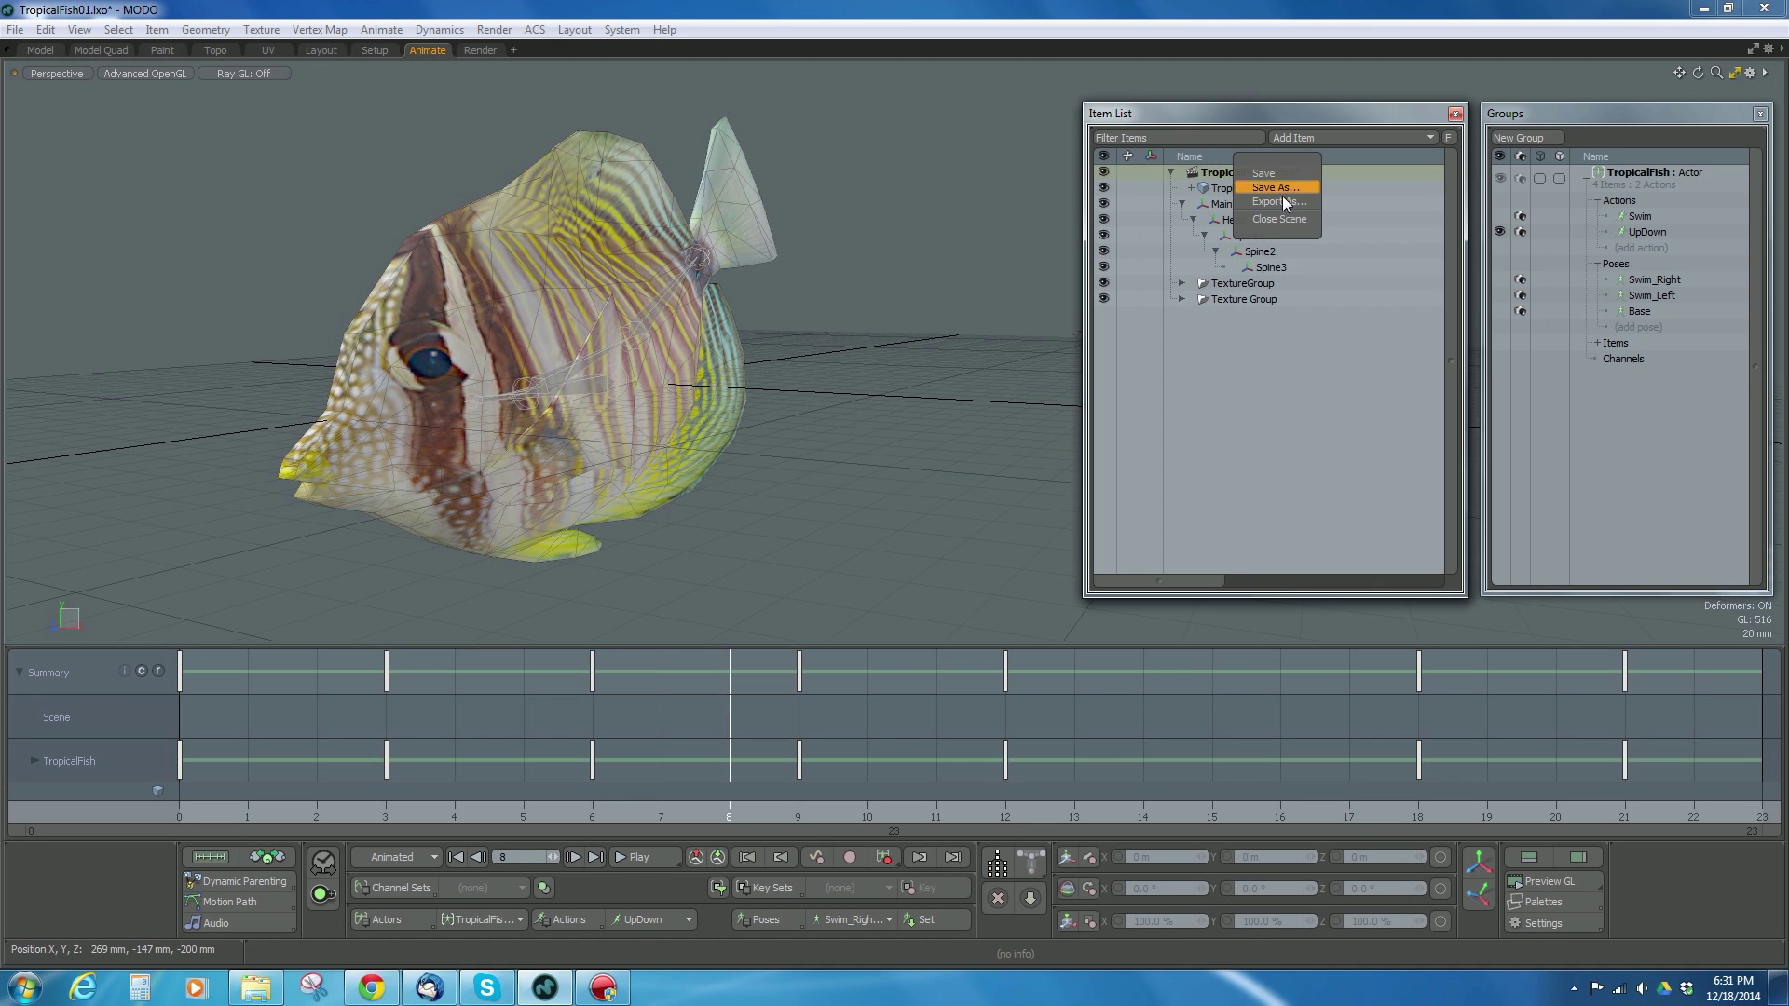
left_click(1283, 195)
left_click(1273, 293)
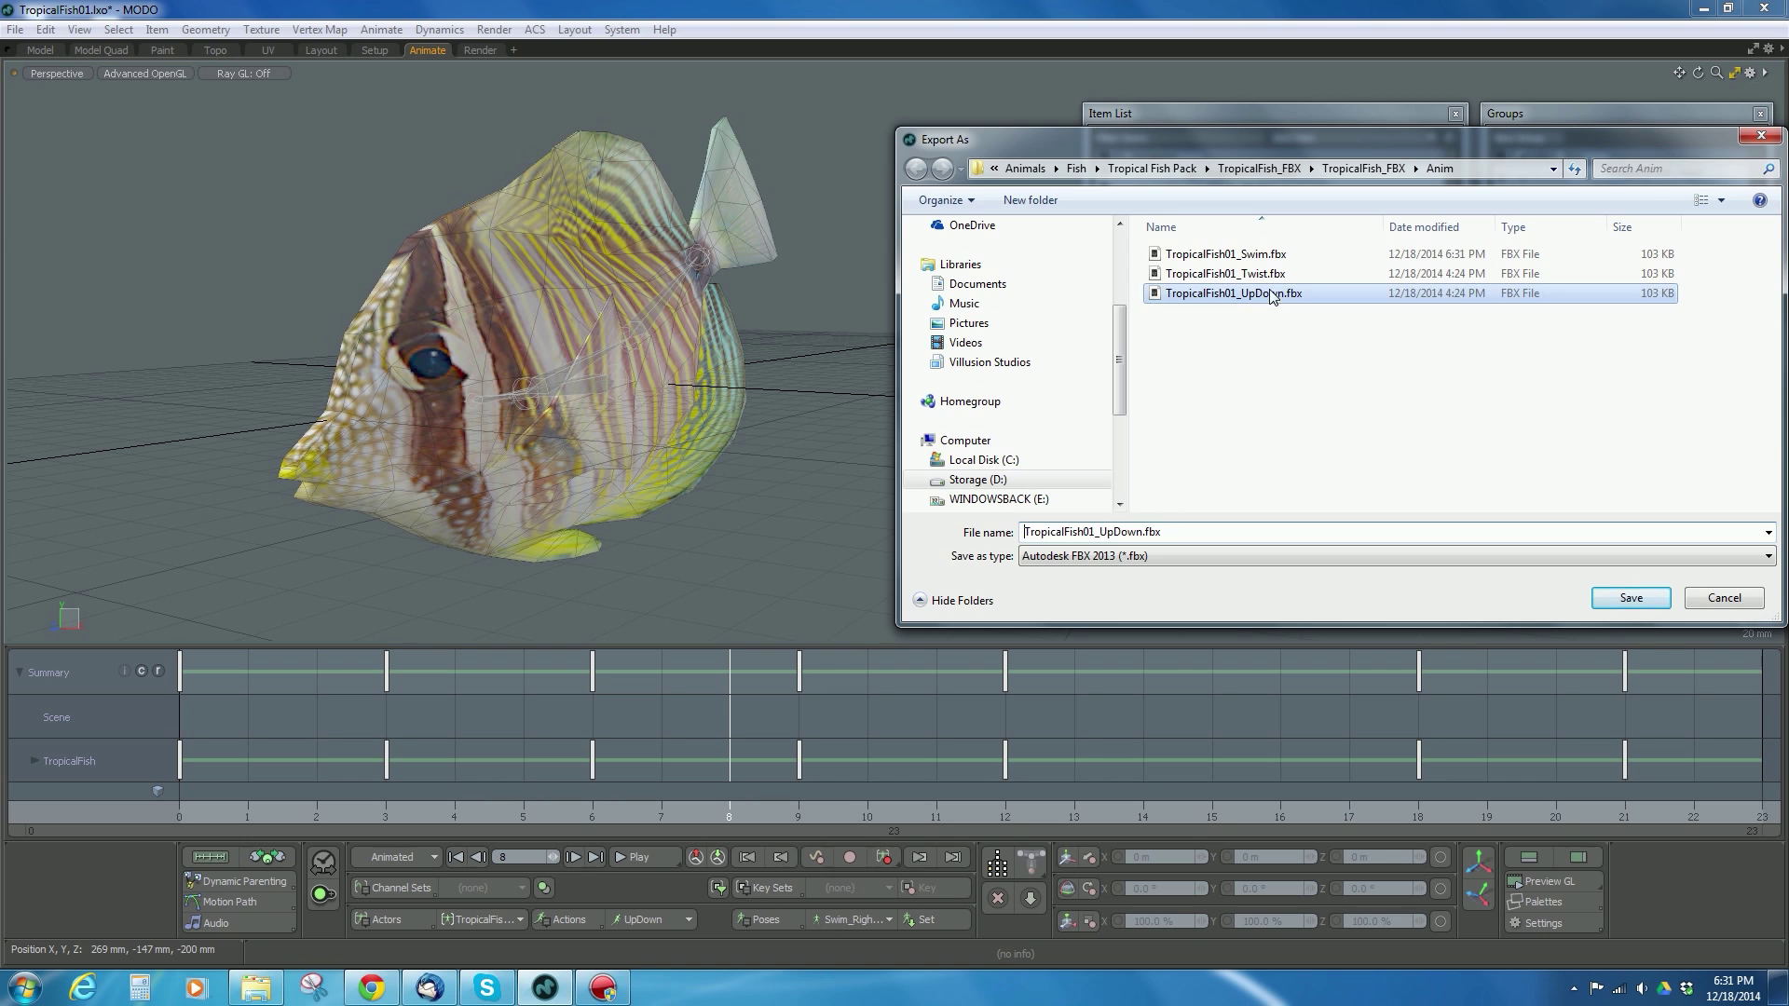
left_click(1635, 598)
left_click(1412, 407)
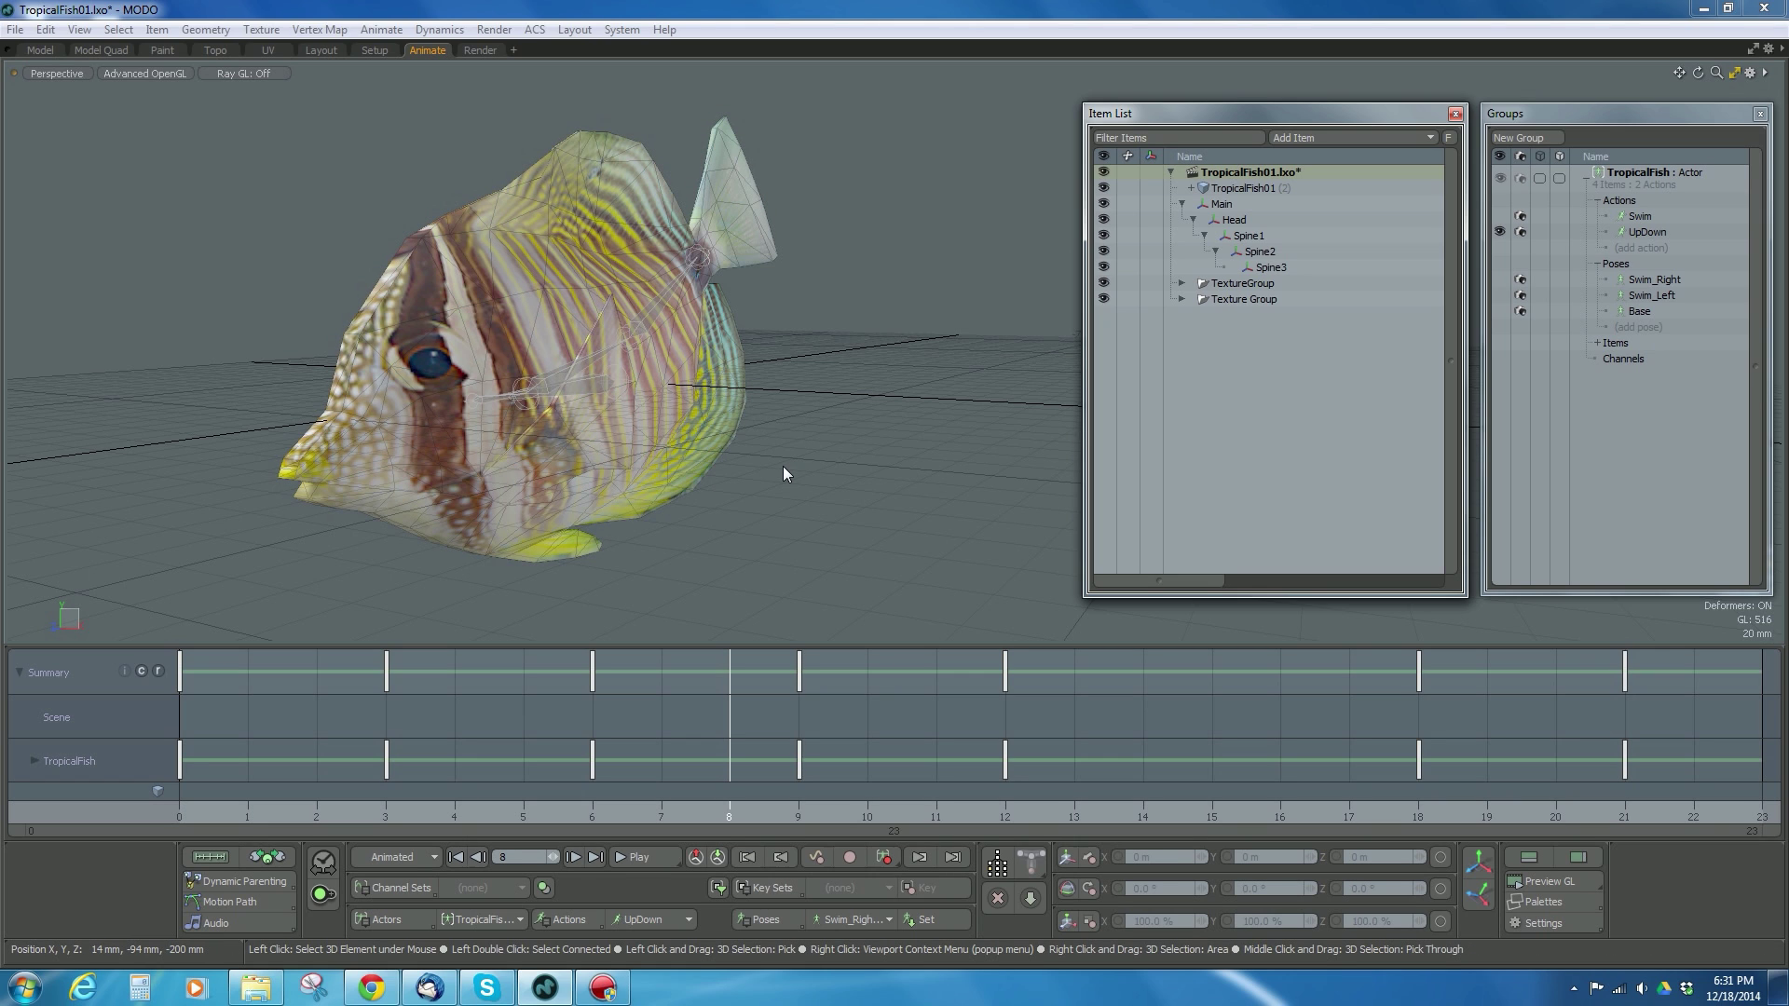
- Set the active action to none and save the scene
left_click(653, 920)
left_click(651, 903)
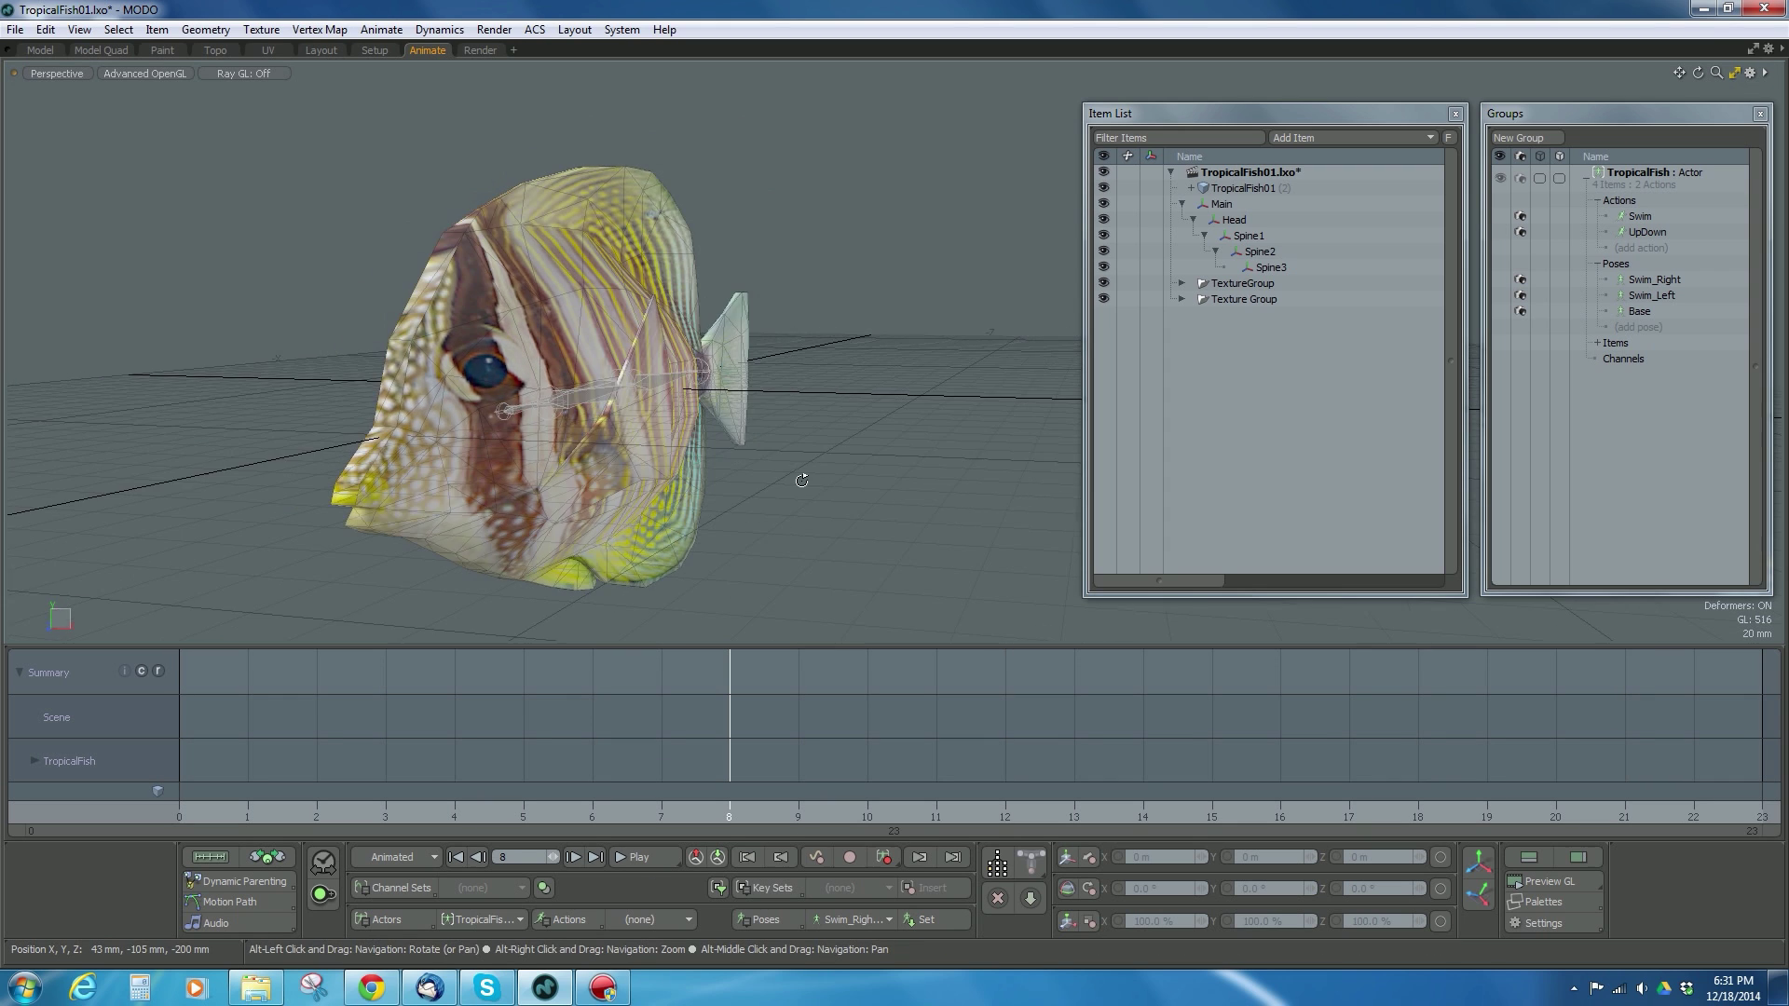
key("ctrl+s")
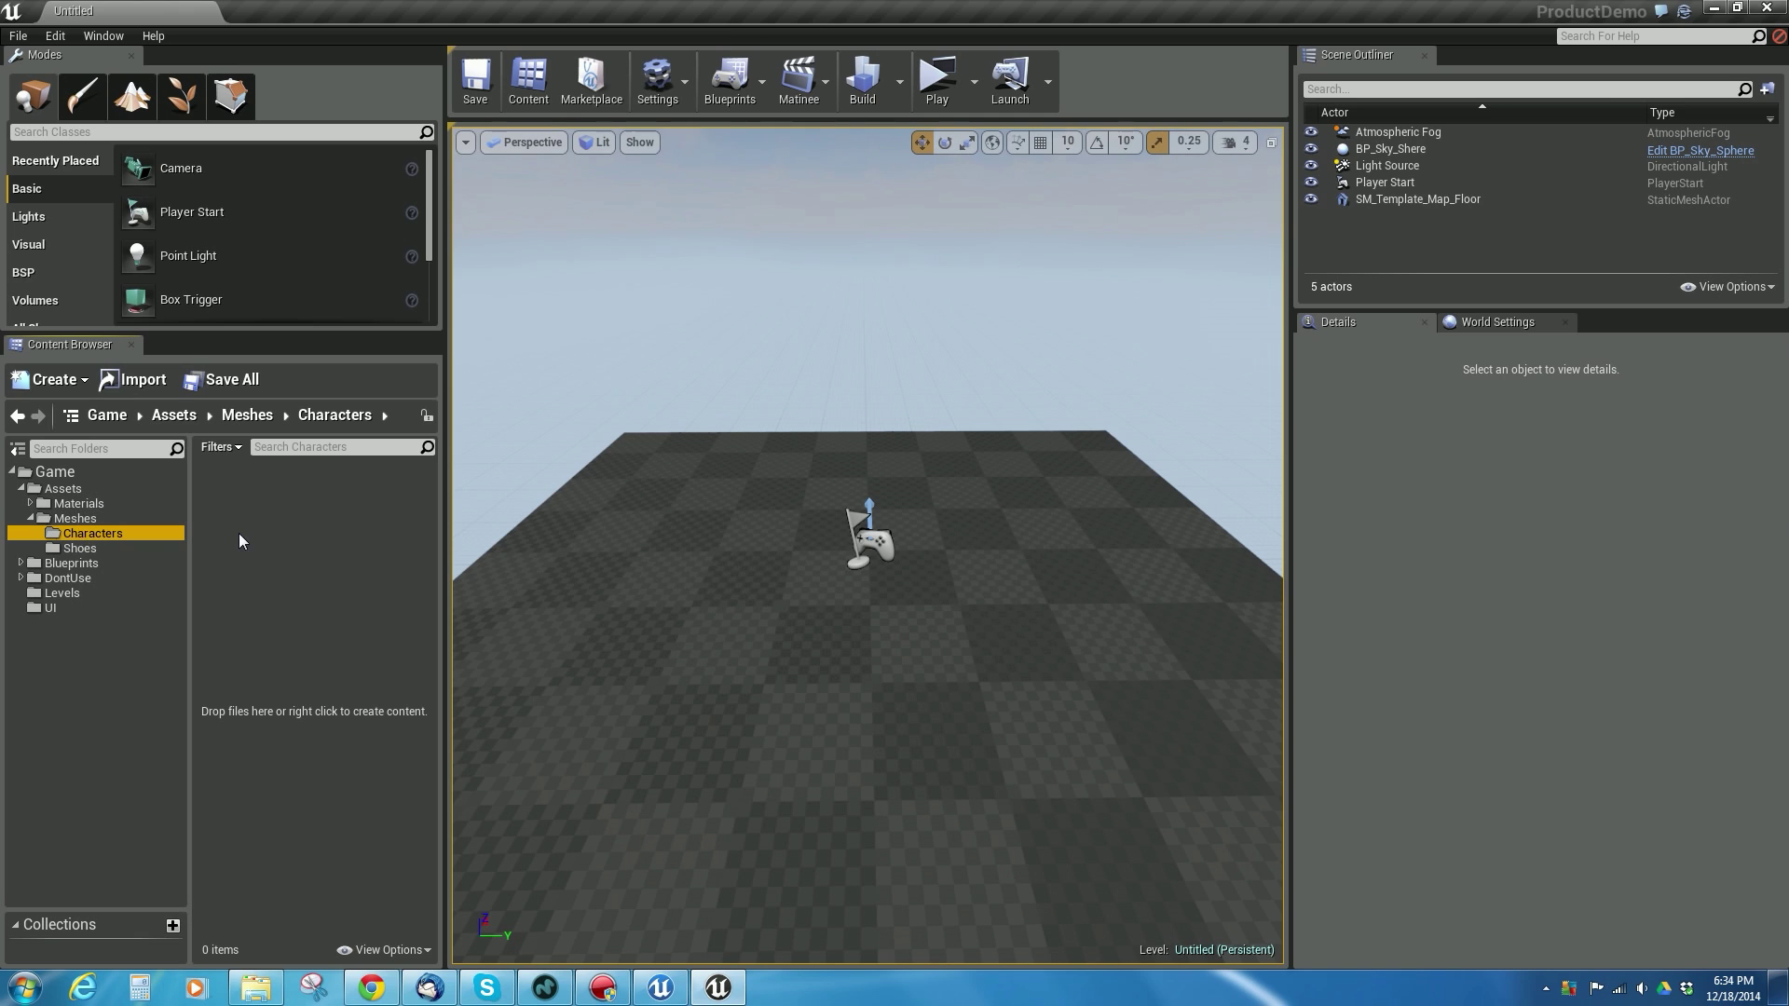
- In Unreal Editor, create a folder named Fish inside the Characters folder
left_click(55, 379)
left_click(62, 422)
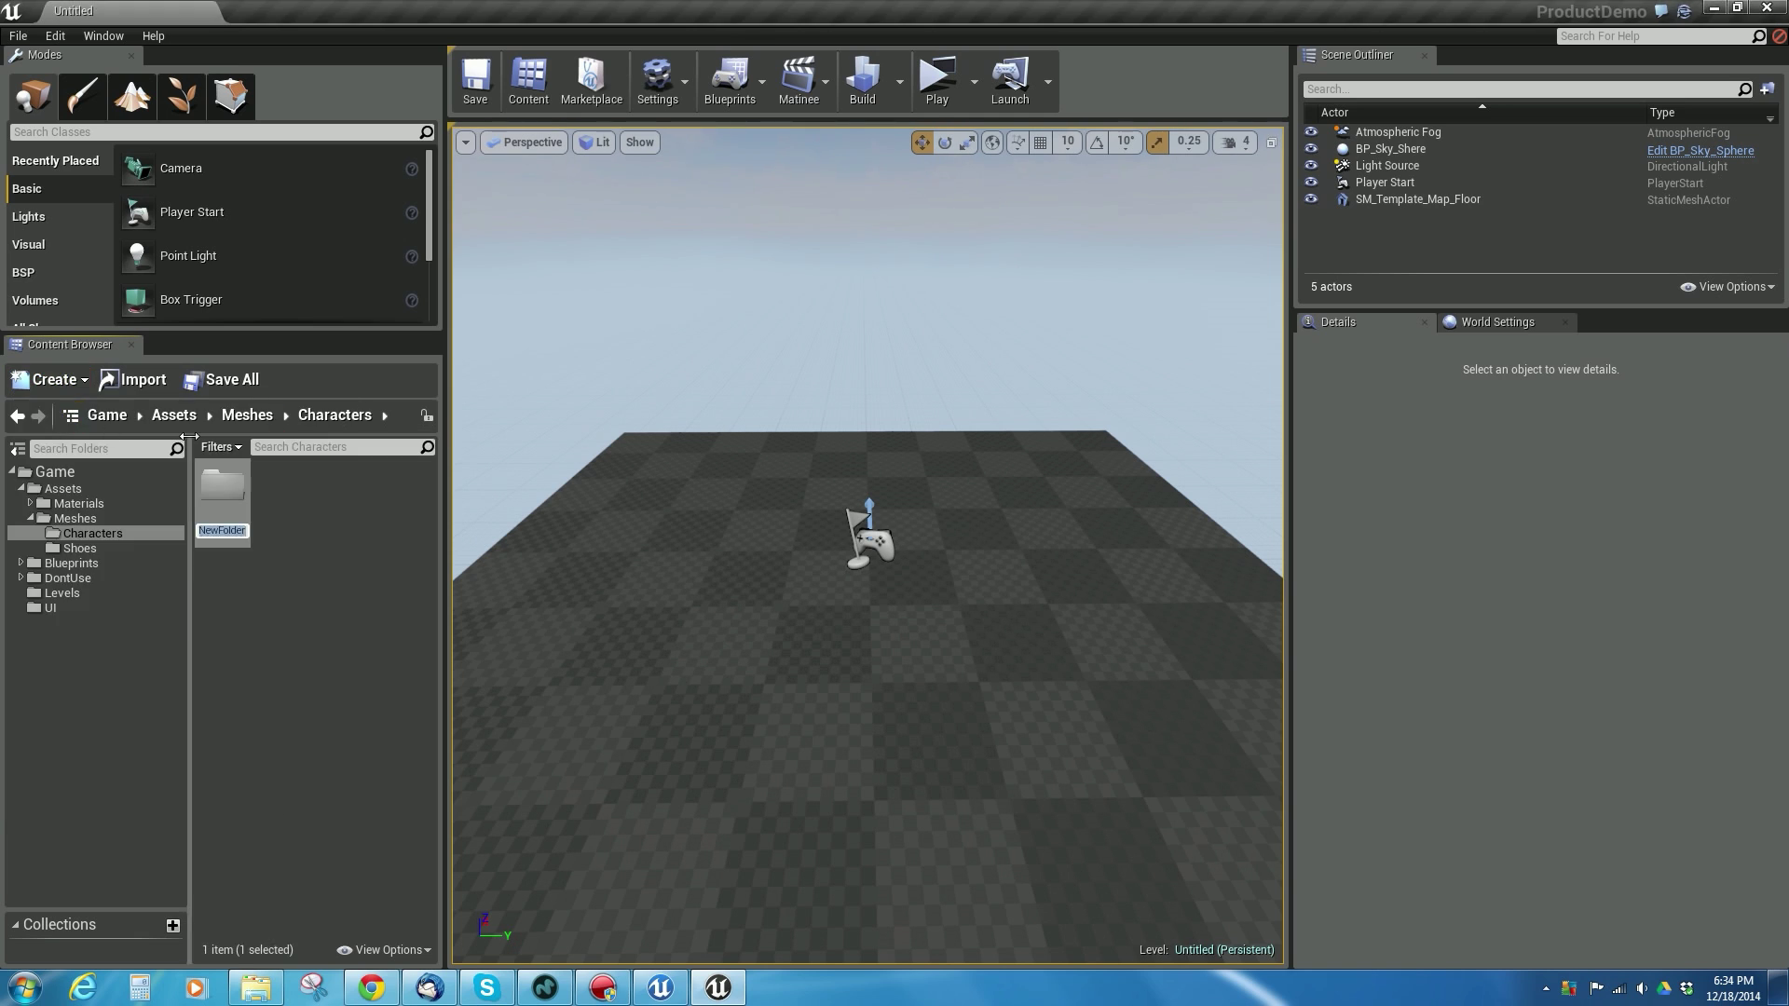
type("Fish")
key("Return")
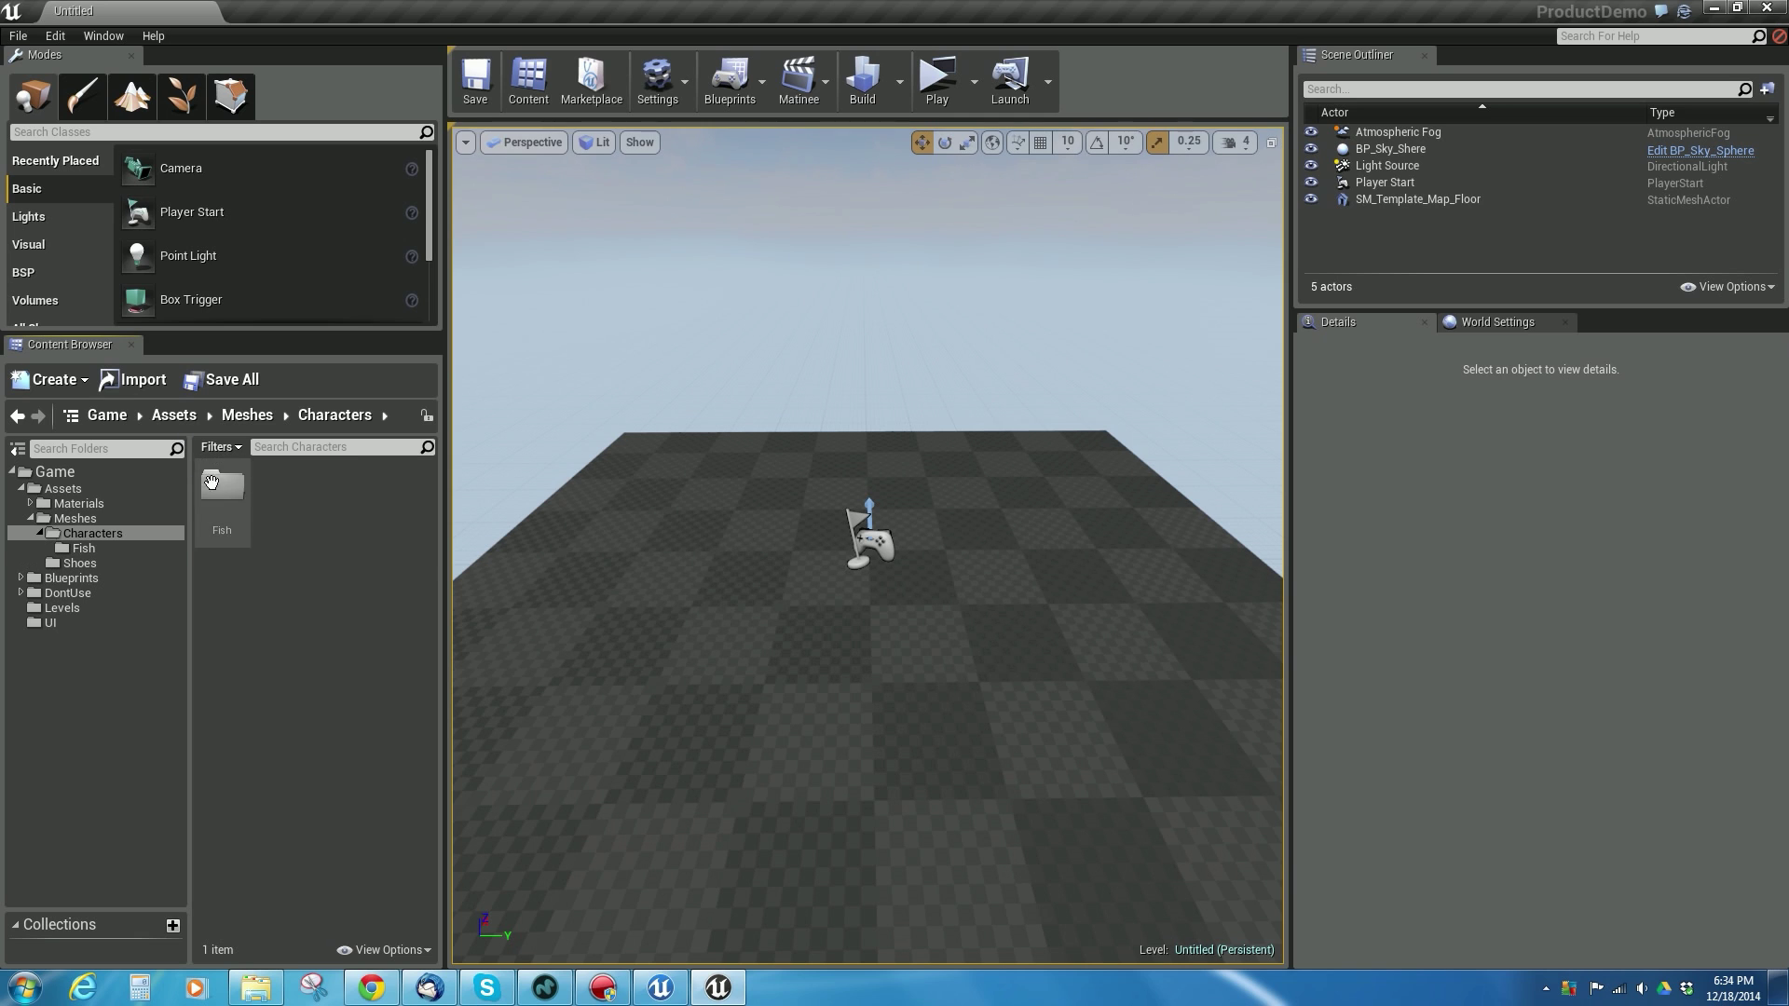
- Create a subfolder named Anim inside the Fish folder
double_click(233, 514)
left_click(54, 379)
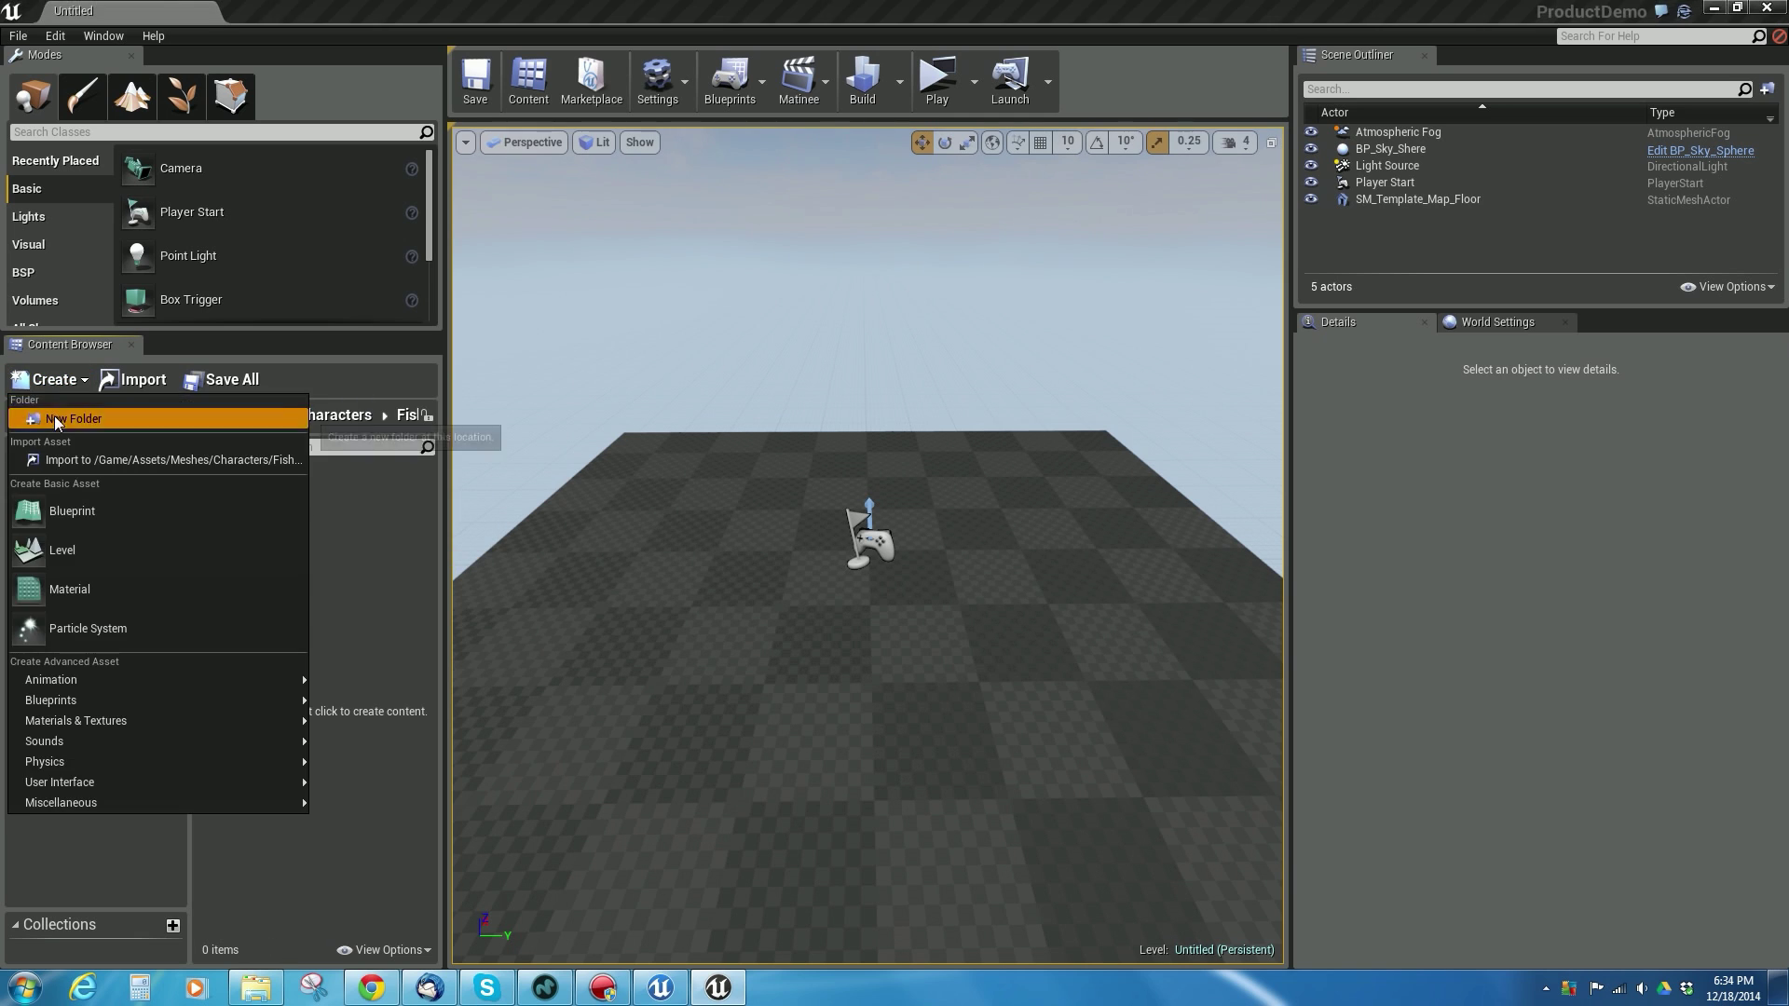
left_click(54, 415)
type("Anim")
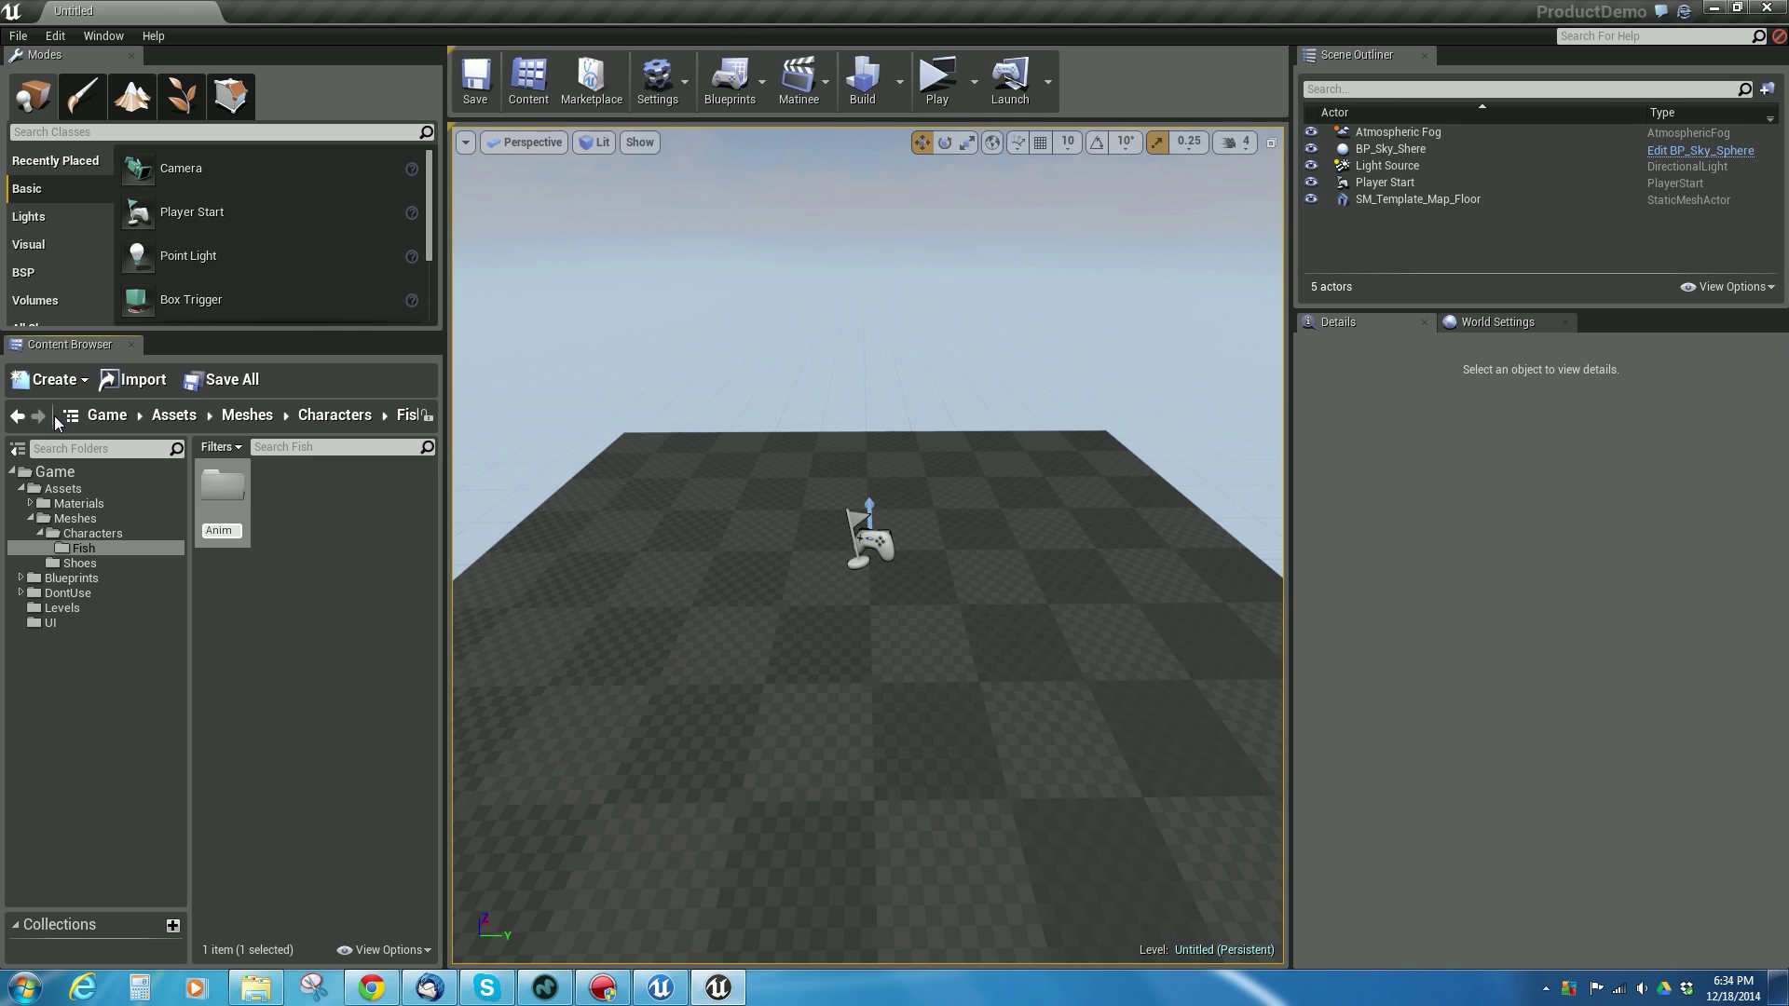
key("Return")
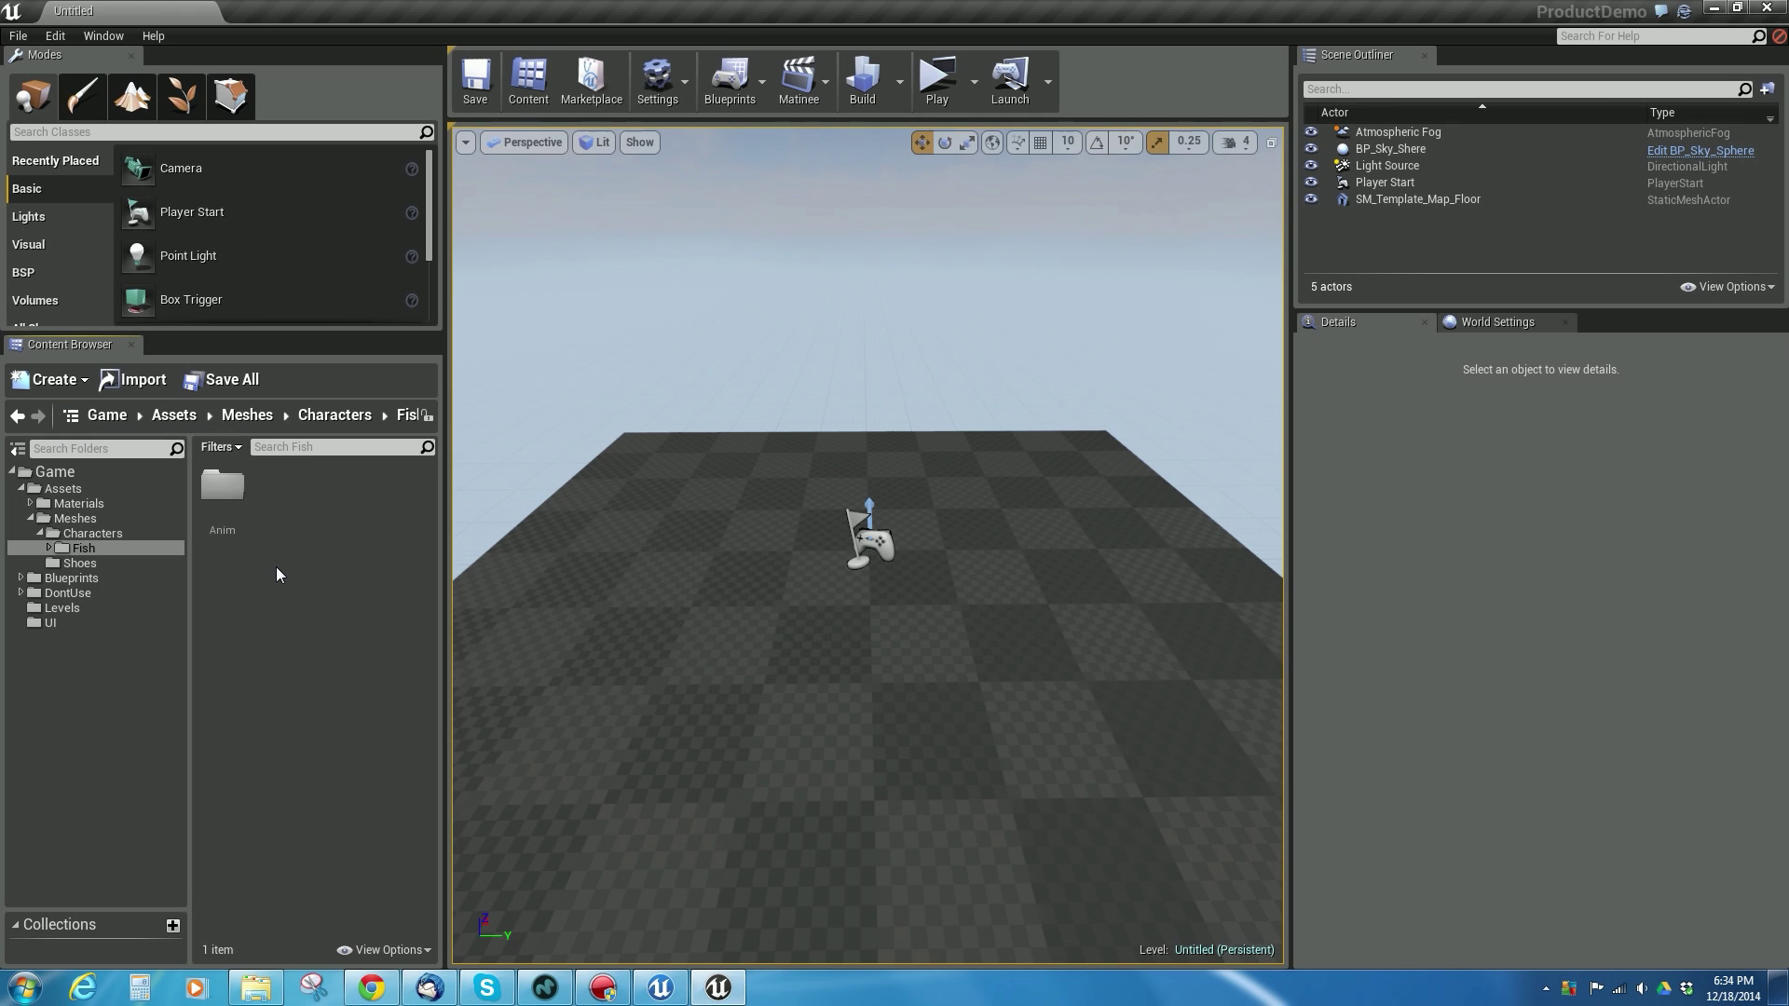
- Start importing TropicalFish01_Rig.fbx from the TropicalFish_FBX folder into the Characters folder
left_click(114, 533)
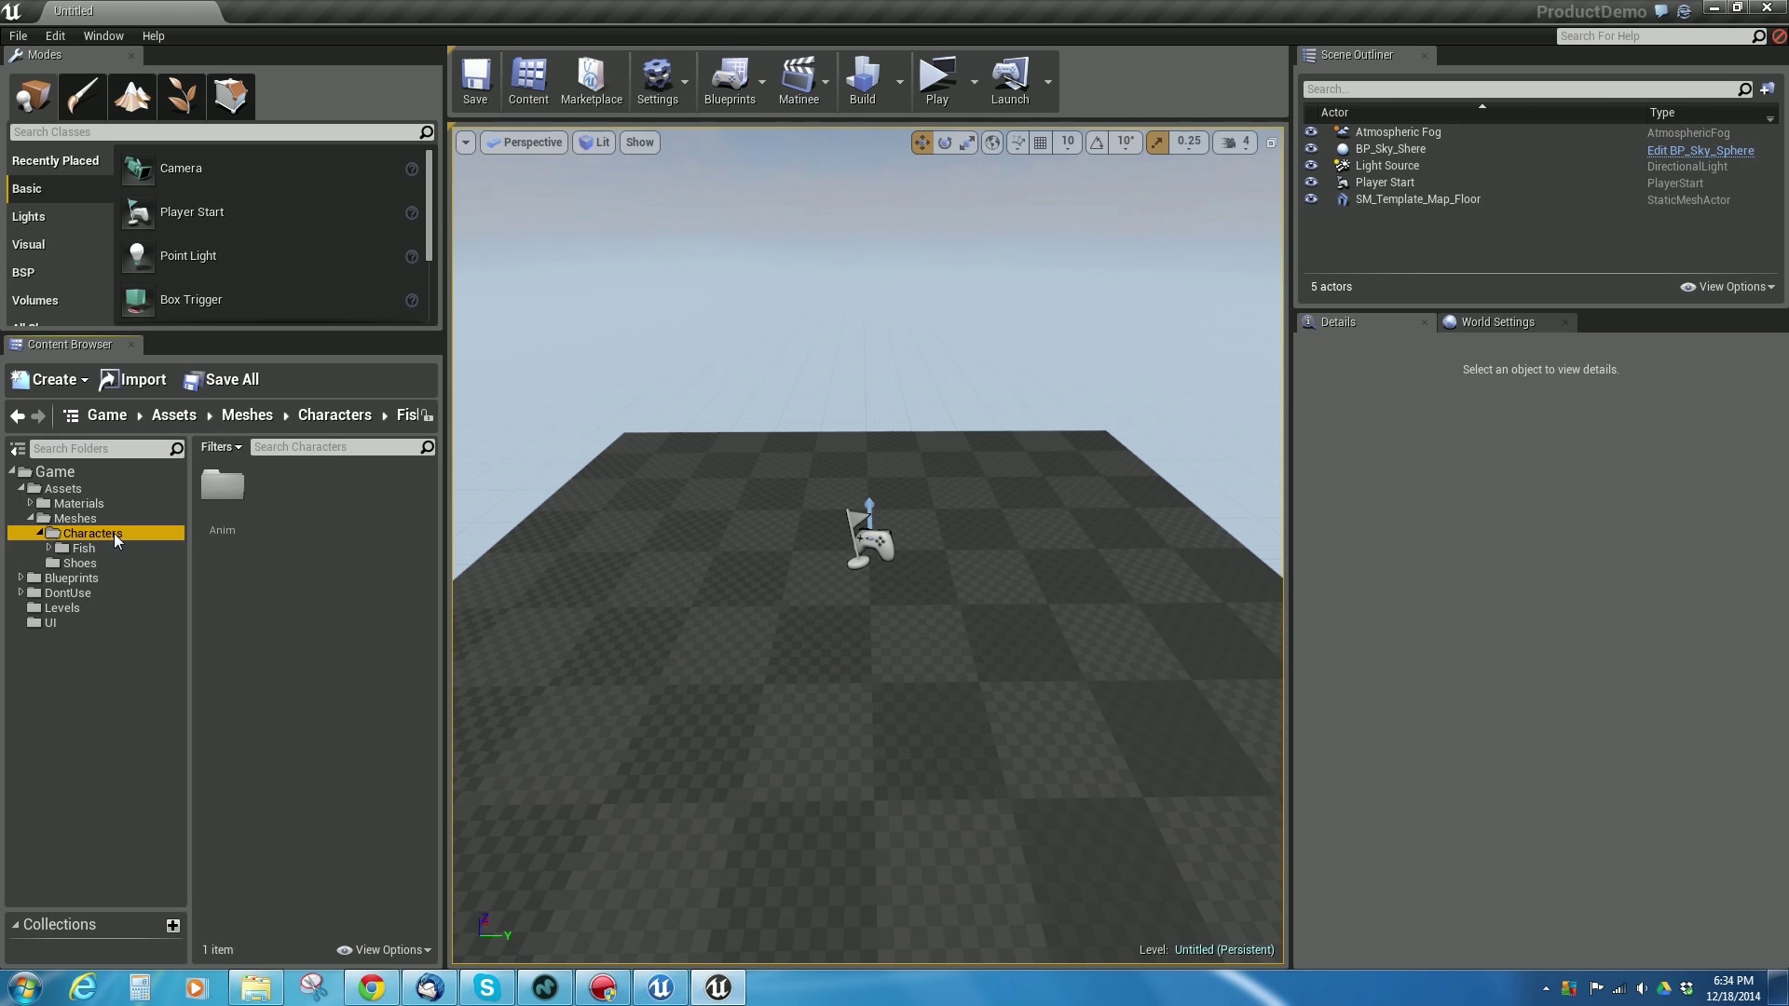
right_click(328, 518)
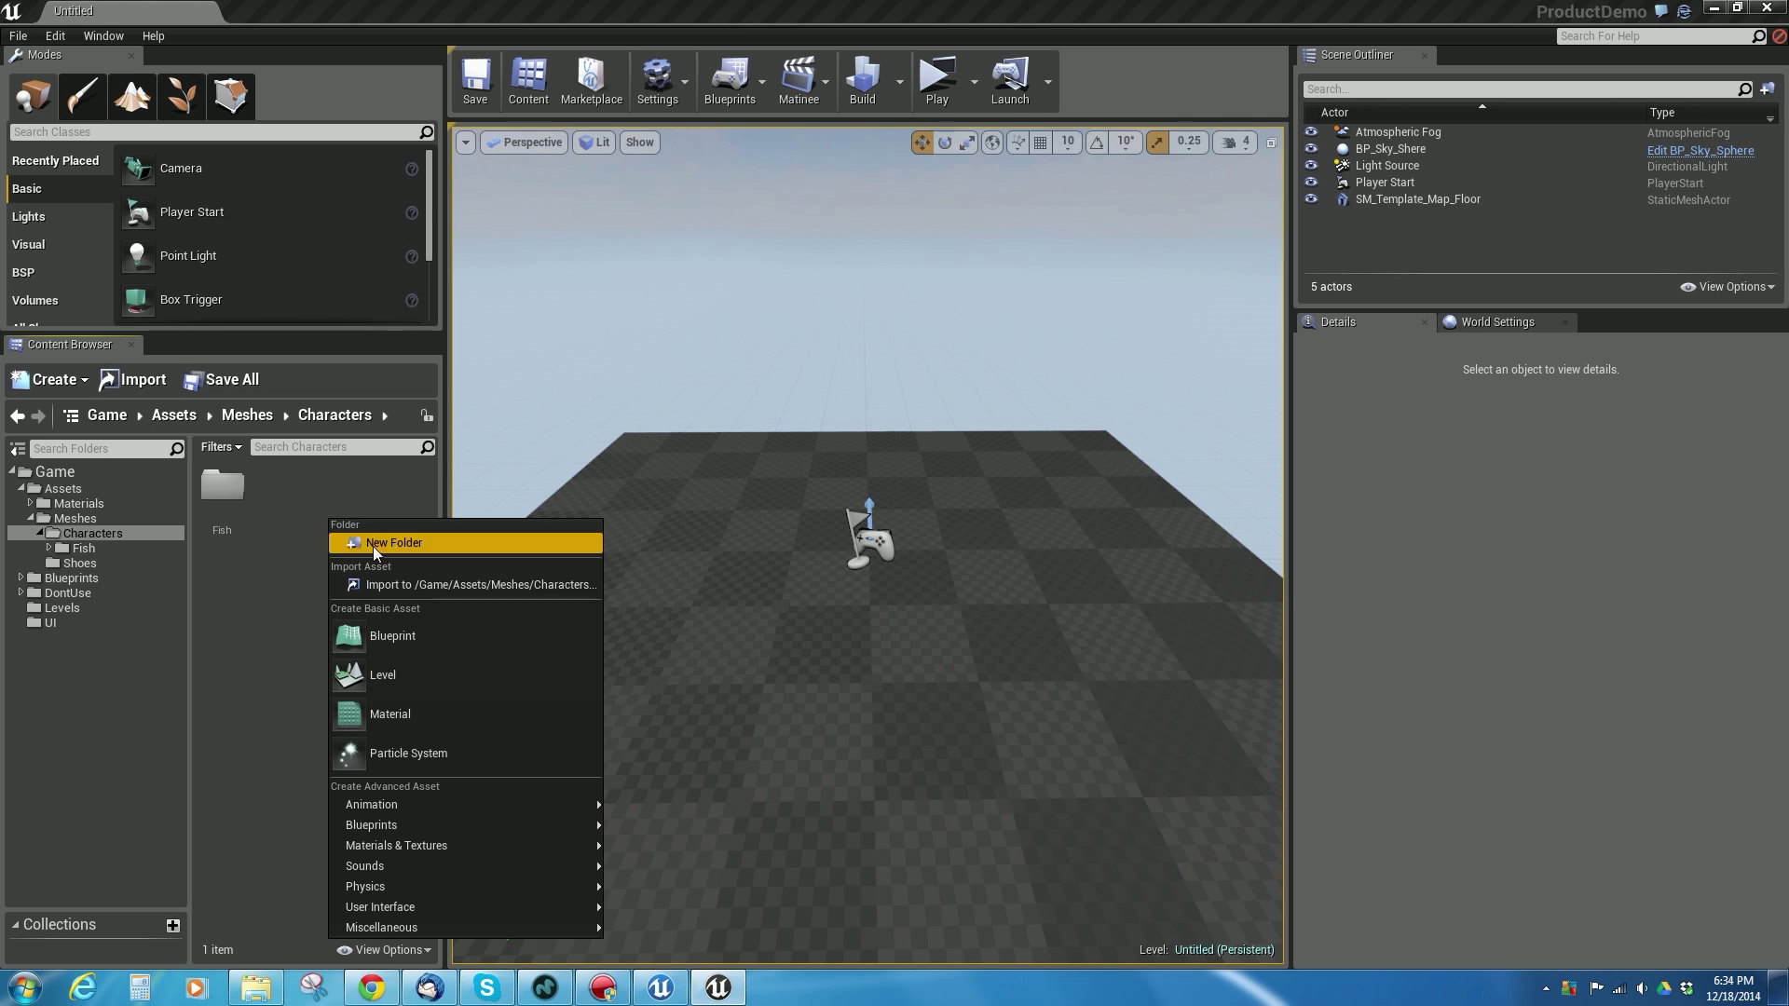
left_click(392, 584)
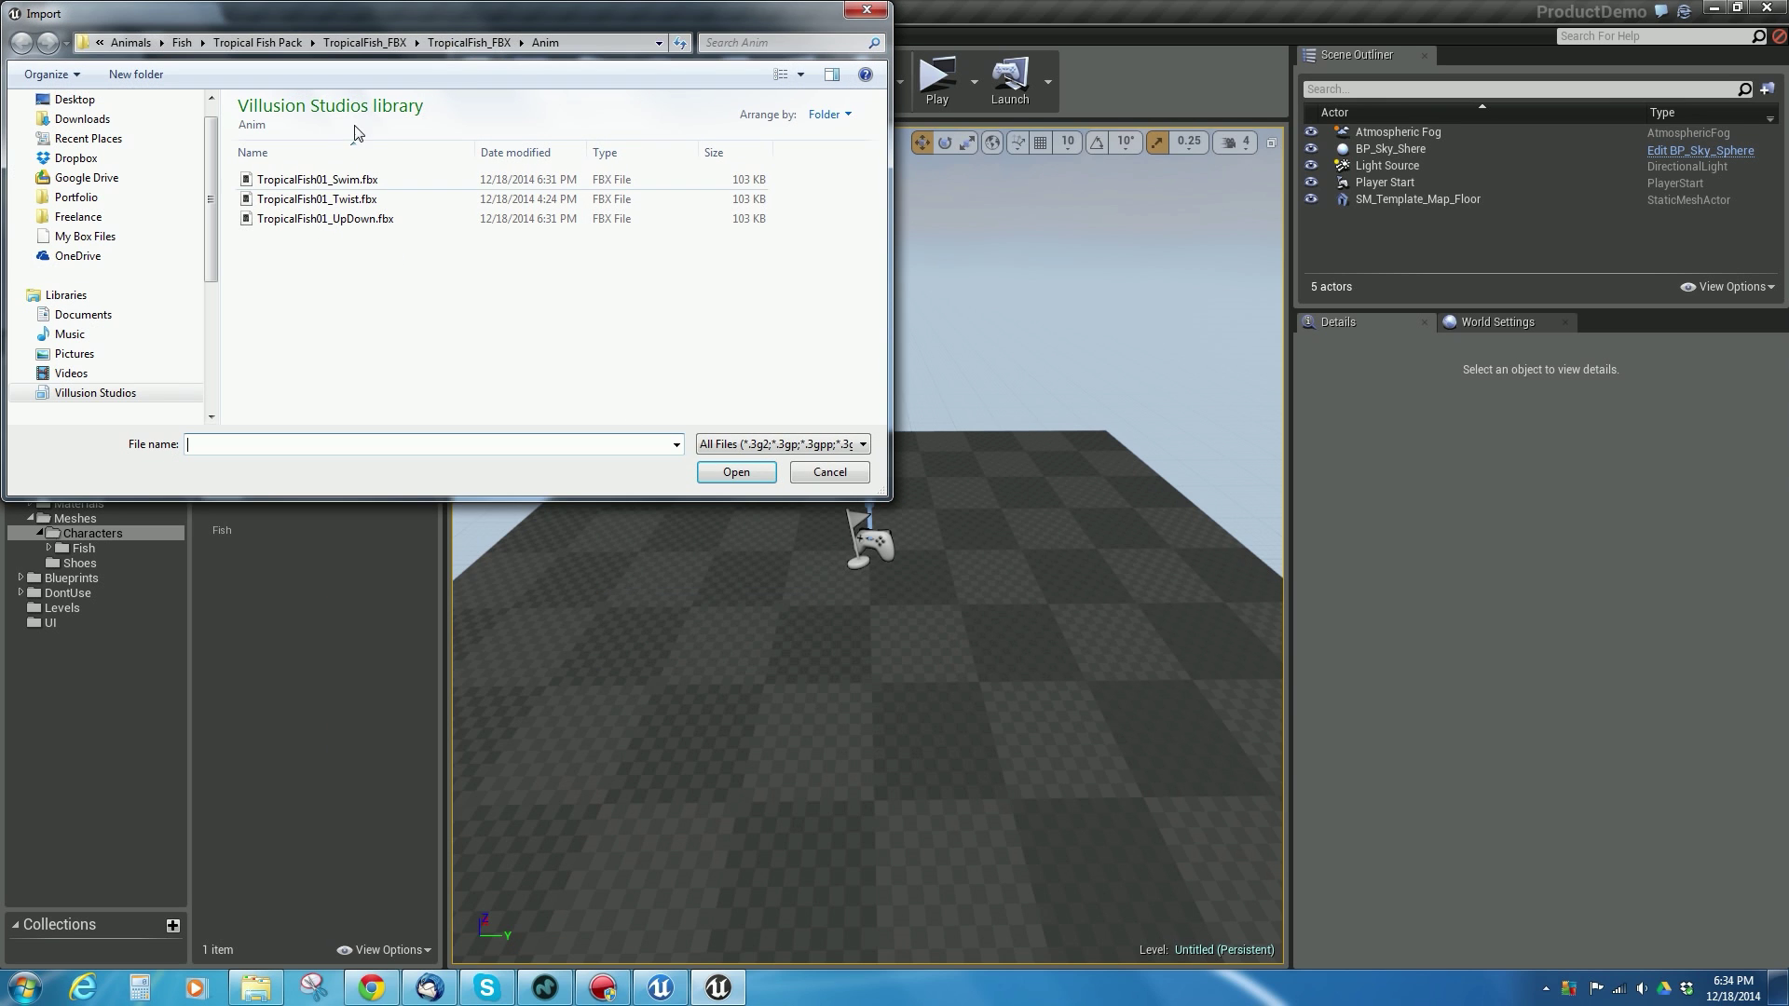
left_click(467, 44)
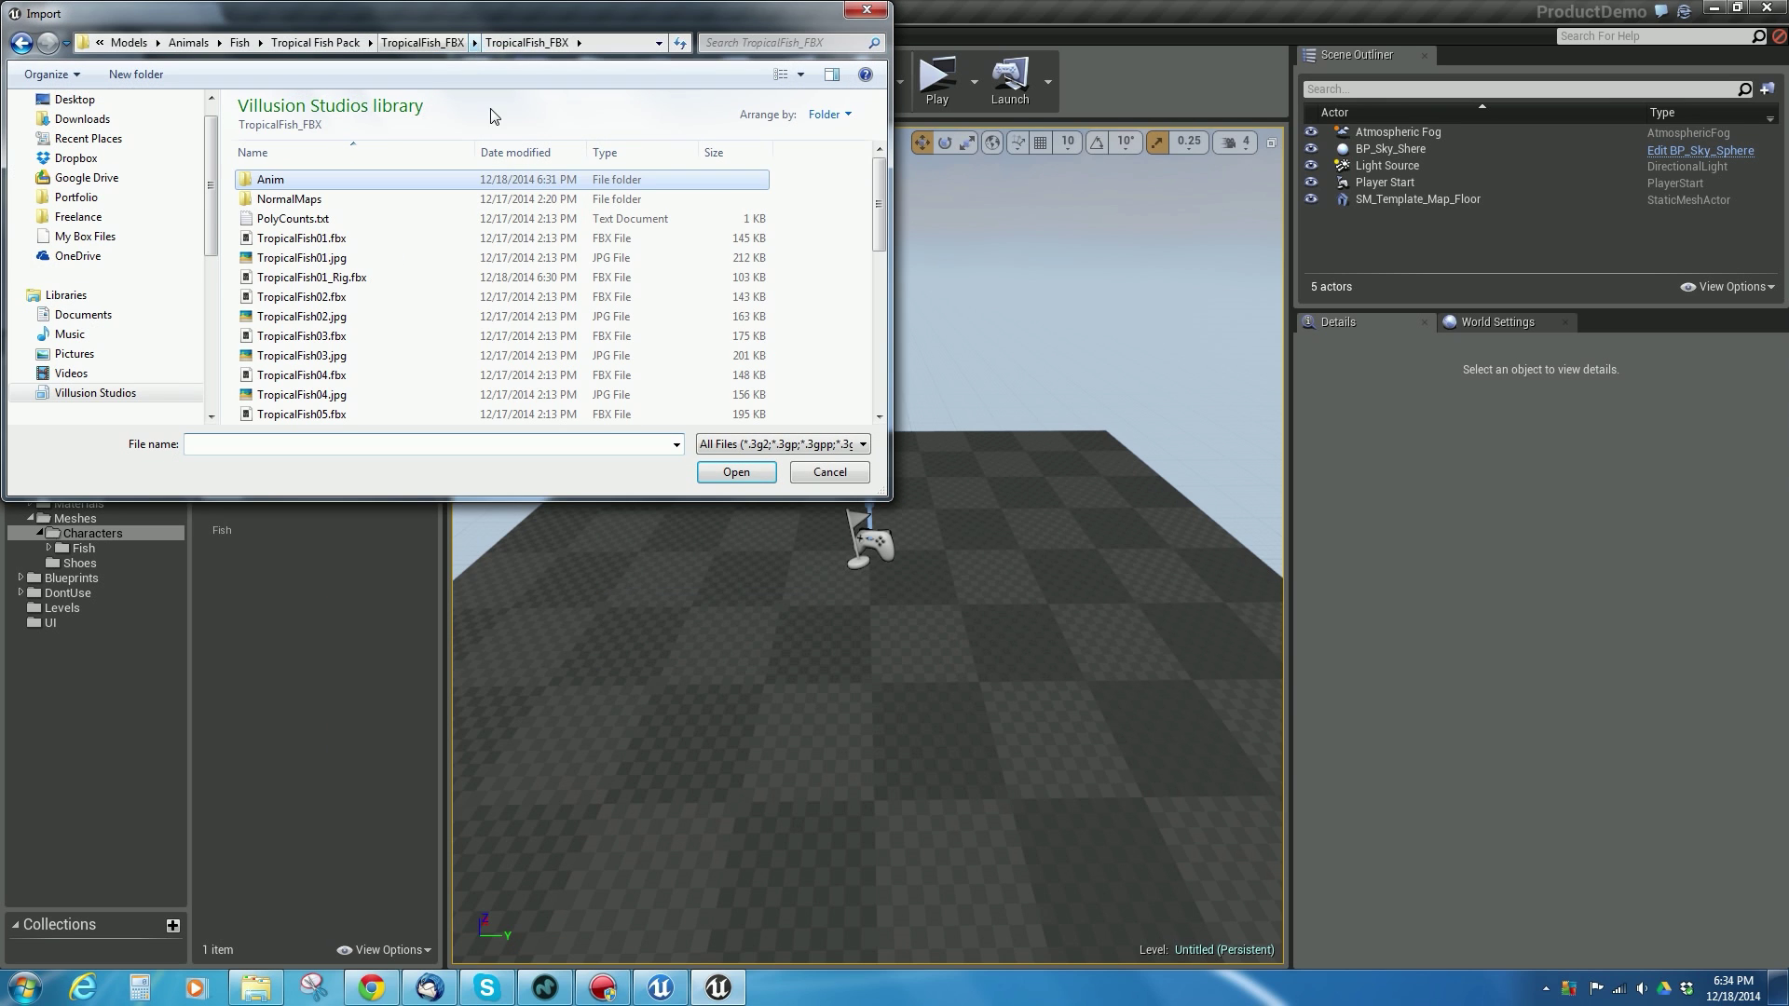
left_click(317, 278)
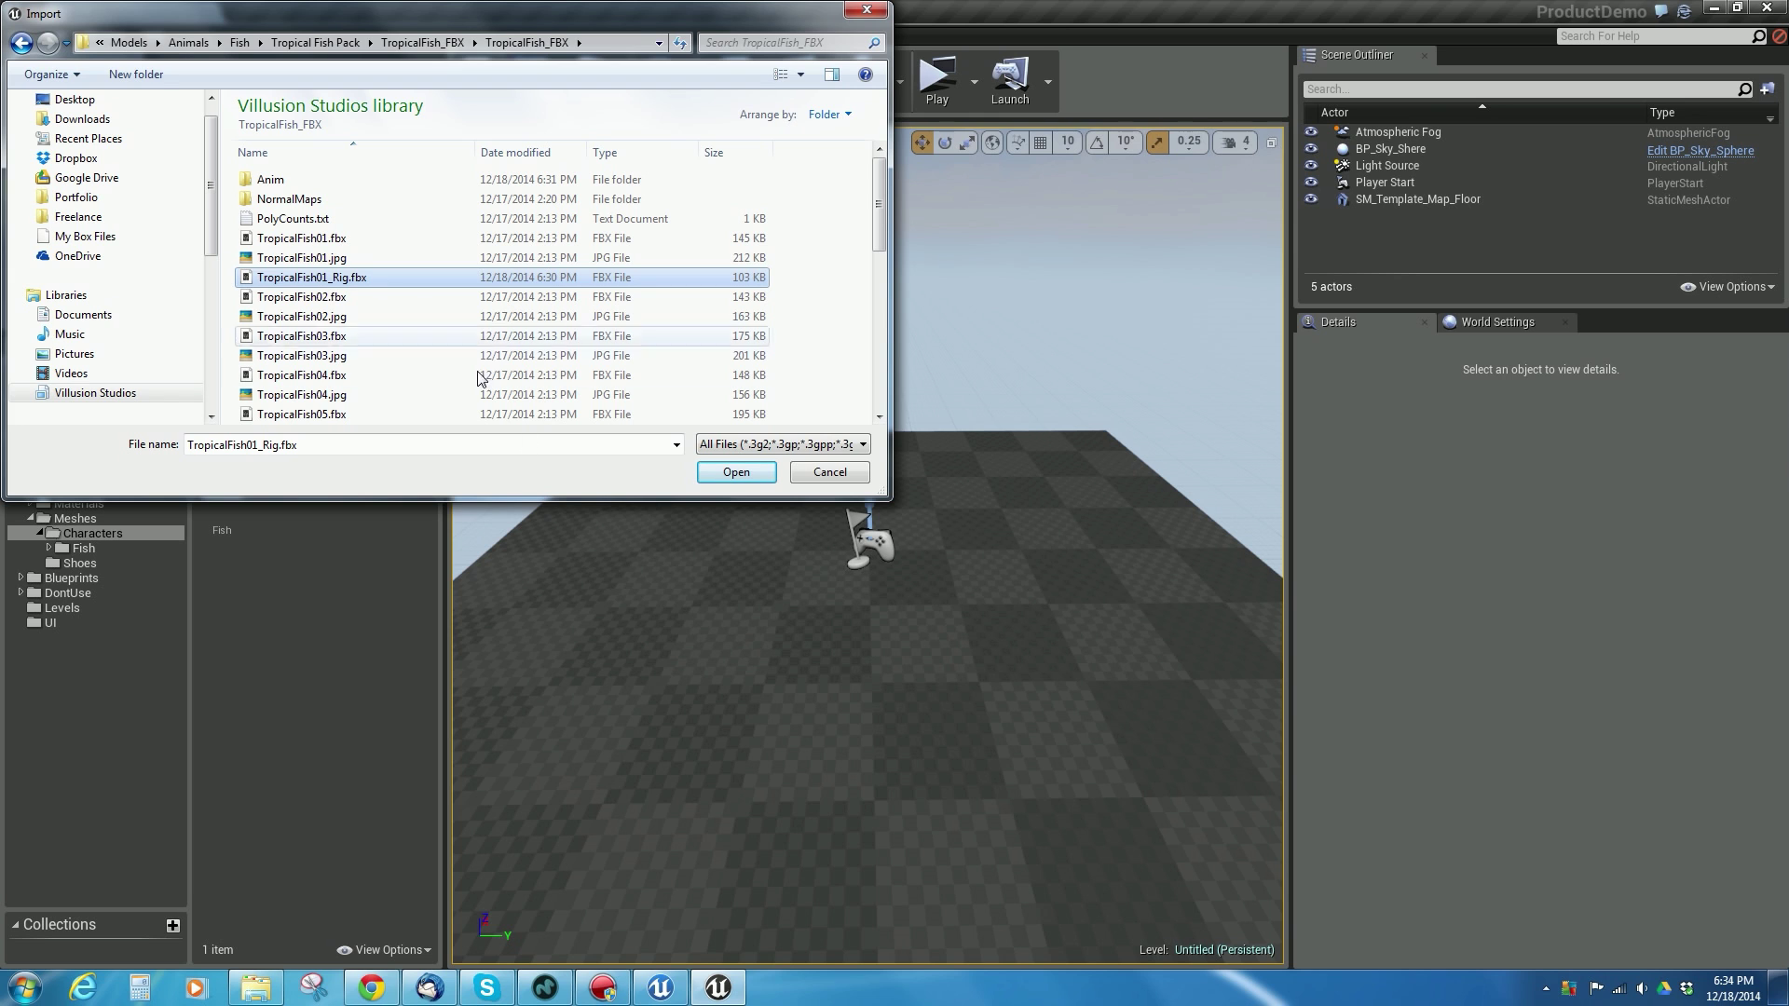
left_click(734, 473)
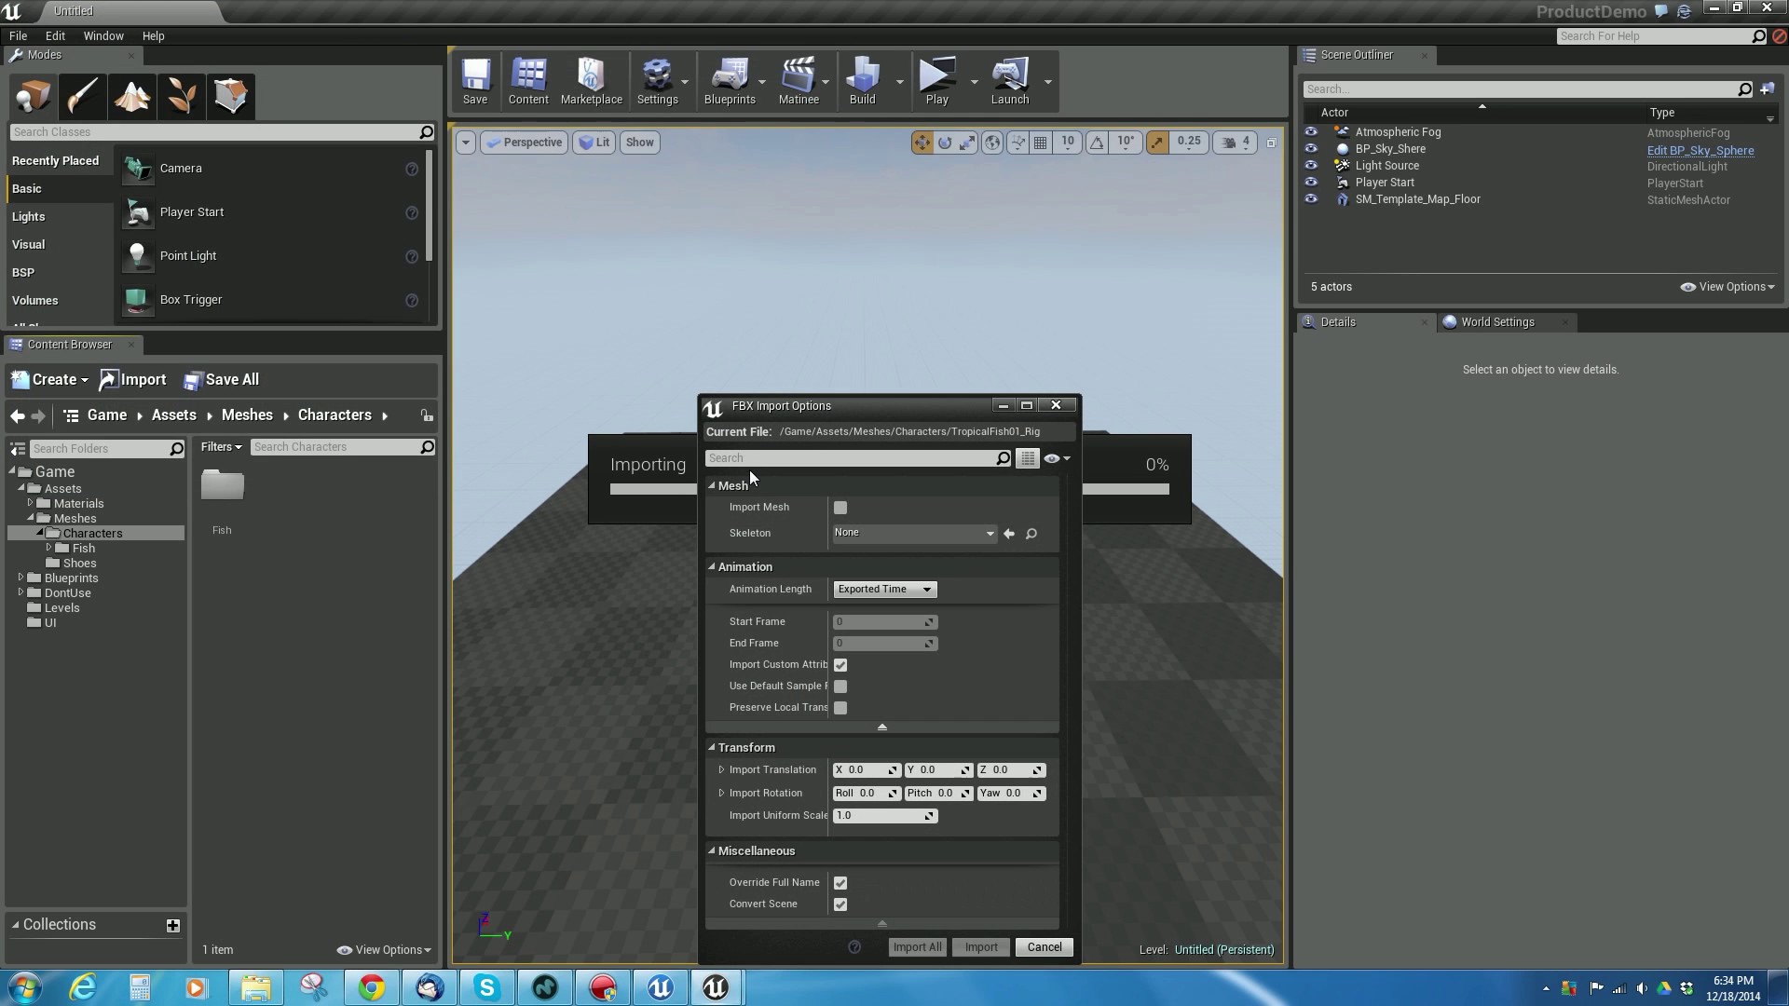
- Enable Import Mesh and Import as Skeletal in the FBX import options
left_click_drag(830, 403, 834, 171)
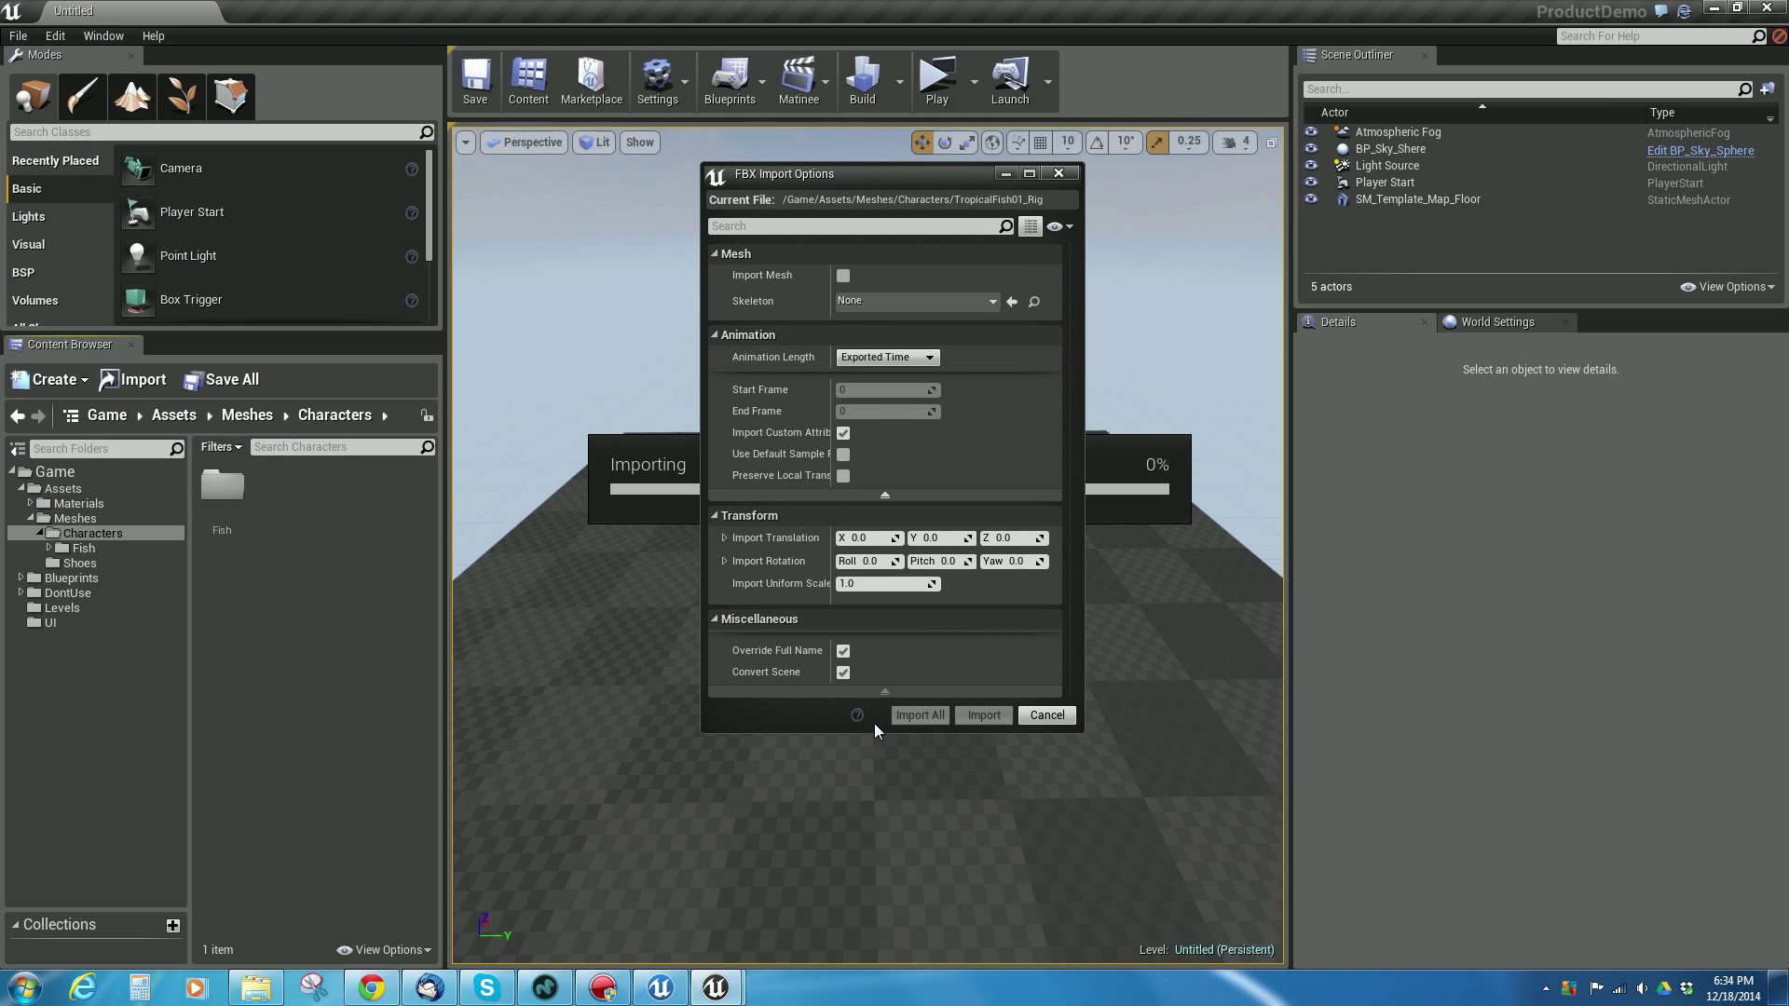
left_click(842, 275)
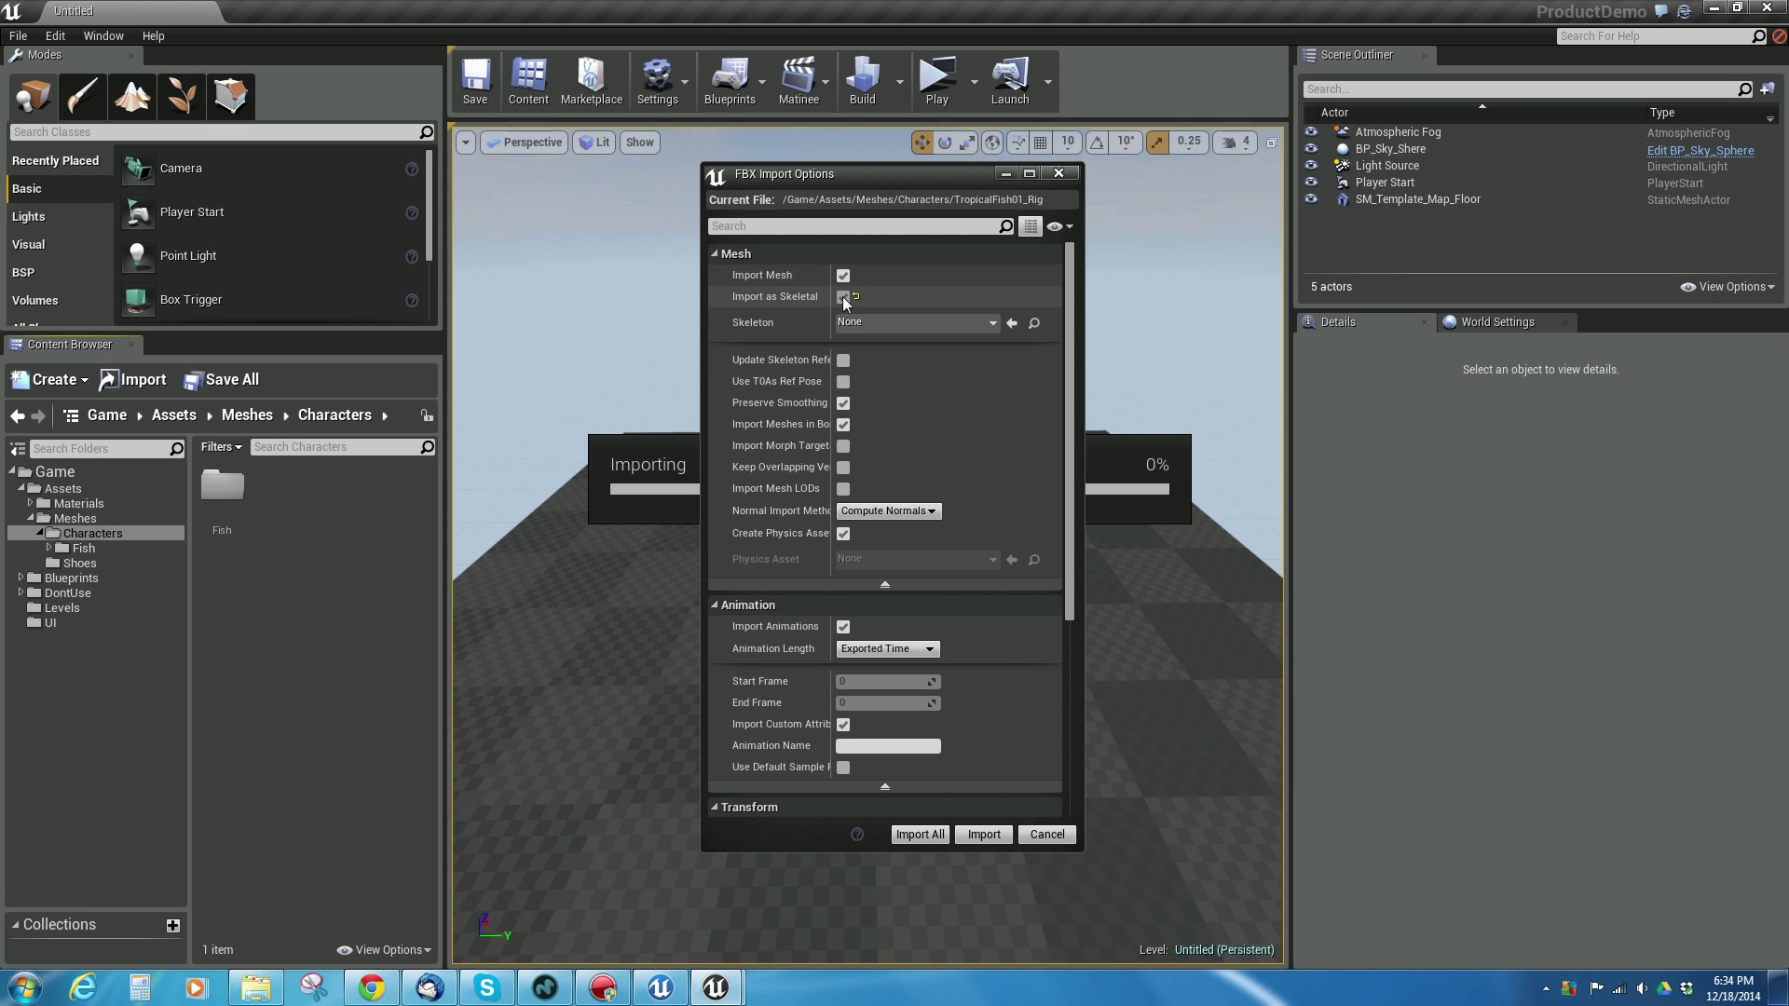
left_click(842, 297)
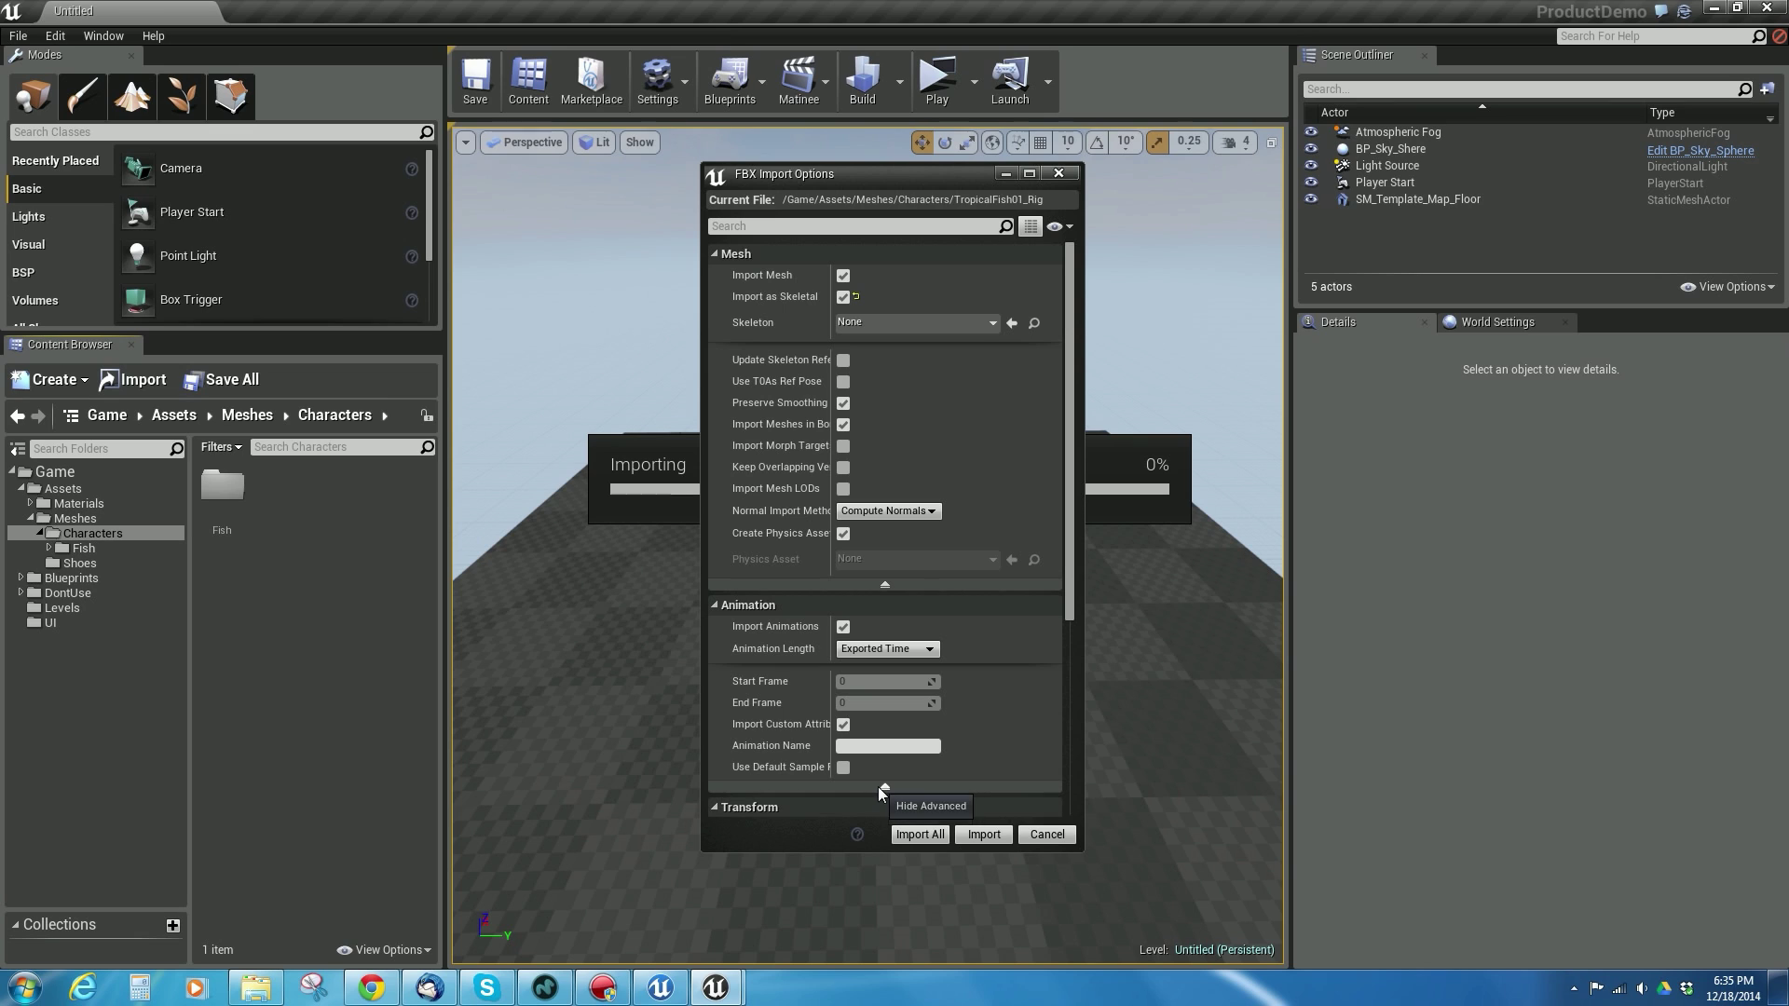
- Review the remaining FBX import options, import the fish rig with its materials and textures, and dismiss the message log
left_click(713, 808)
left_click_drag(1072, 598, 1070, 802)
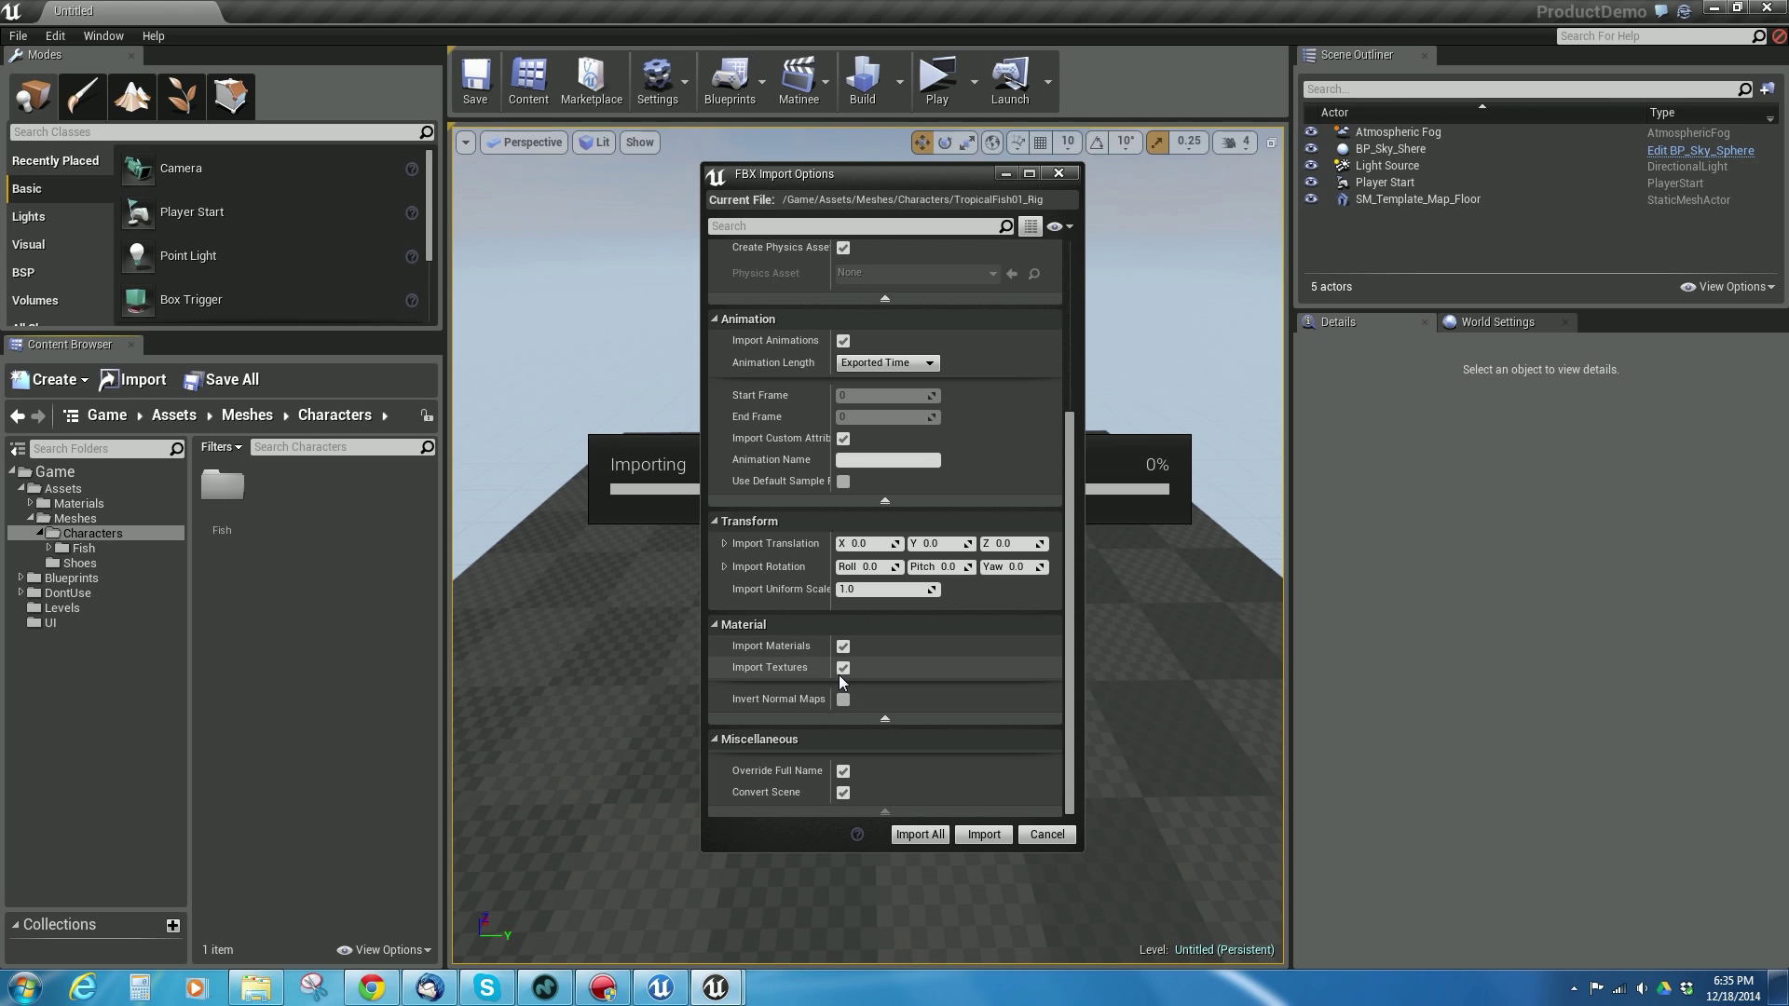
left_click(979, 835)
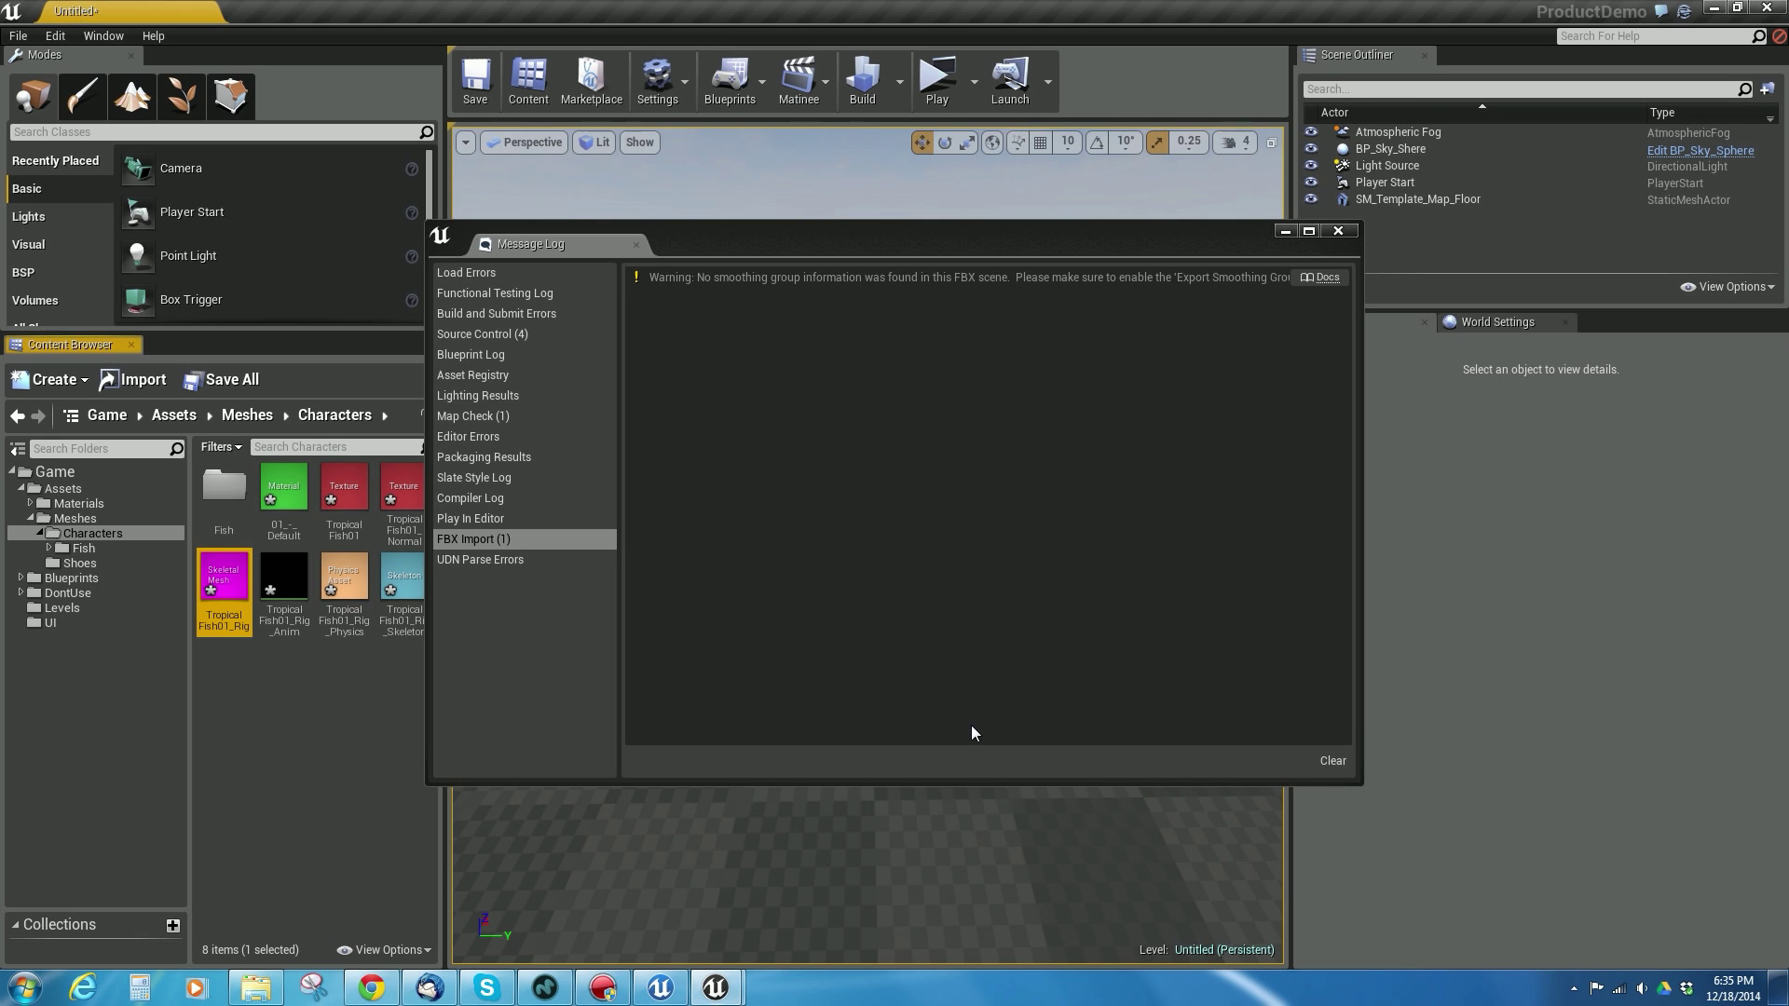
left_click(1338, 230)
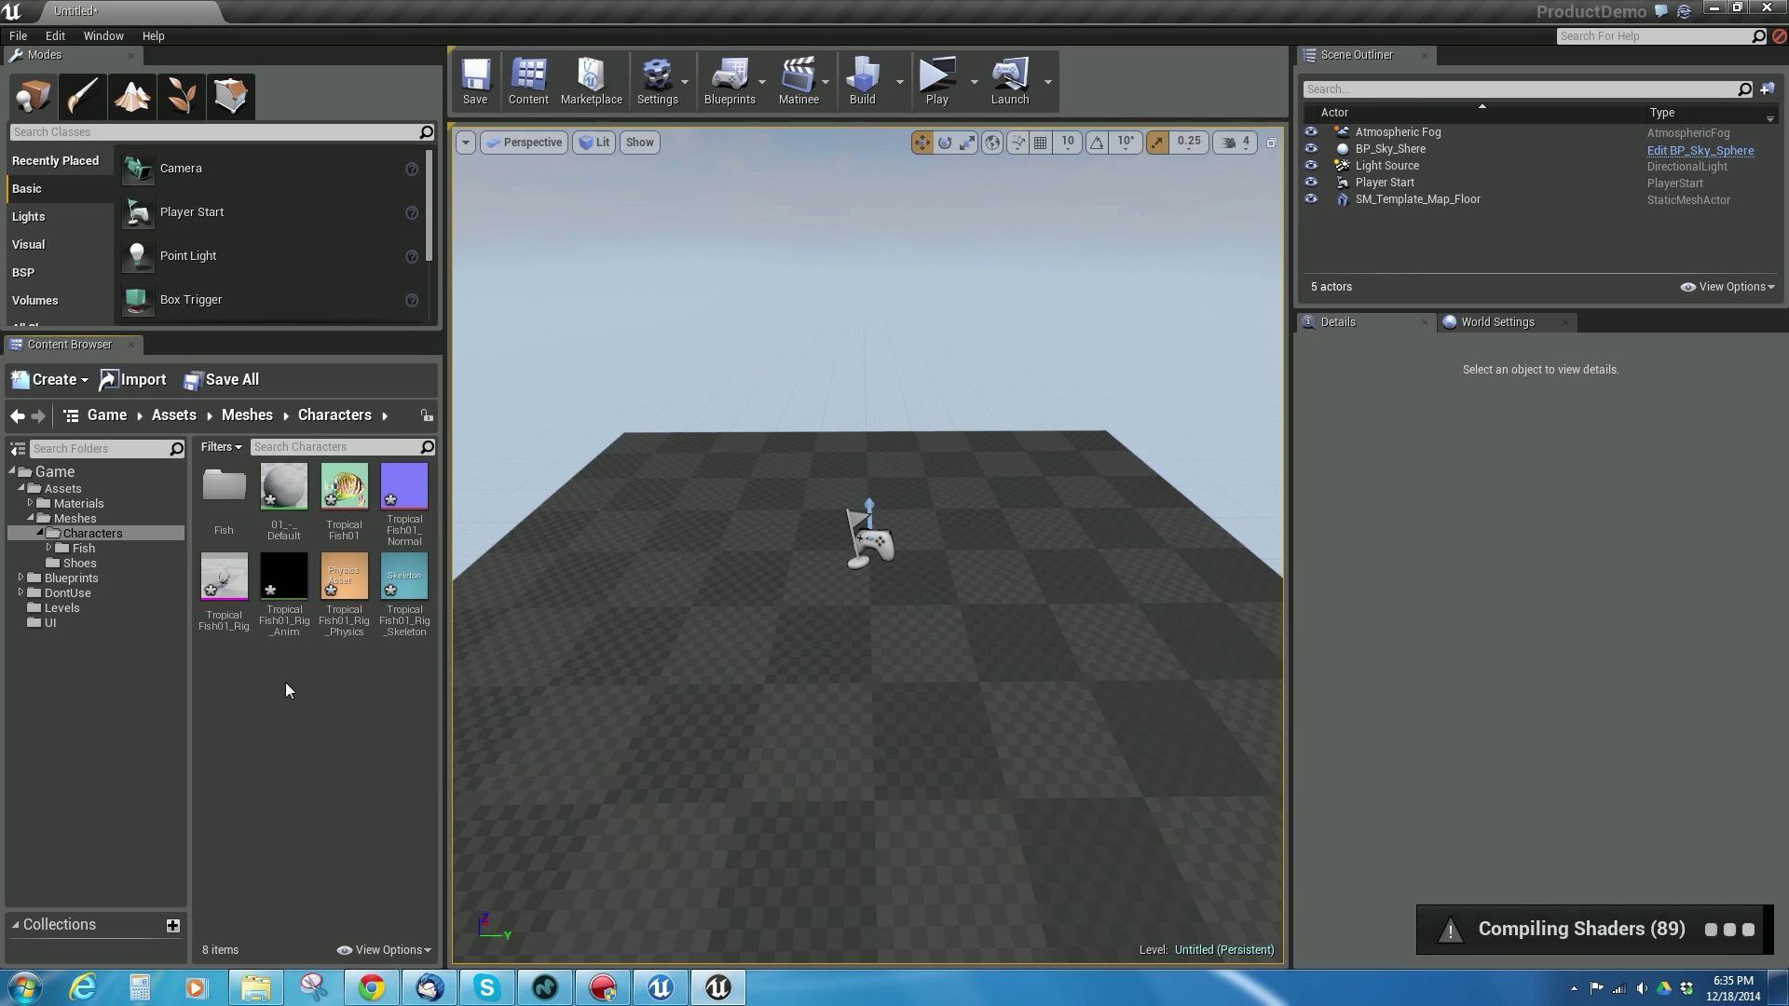
- Open the TropicalFish01_Rig skeletal mesh, show its bones, inspect the fish from several angles, and close the editor
double_click(228, 582)
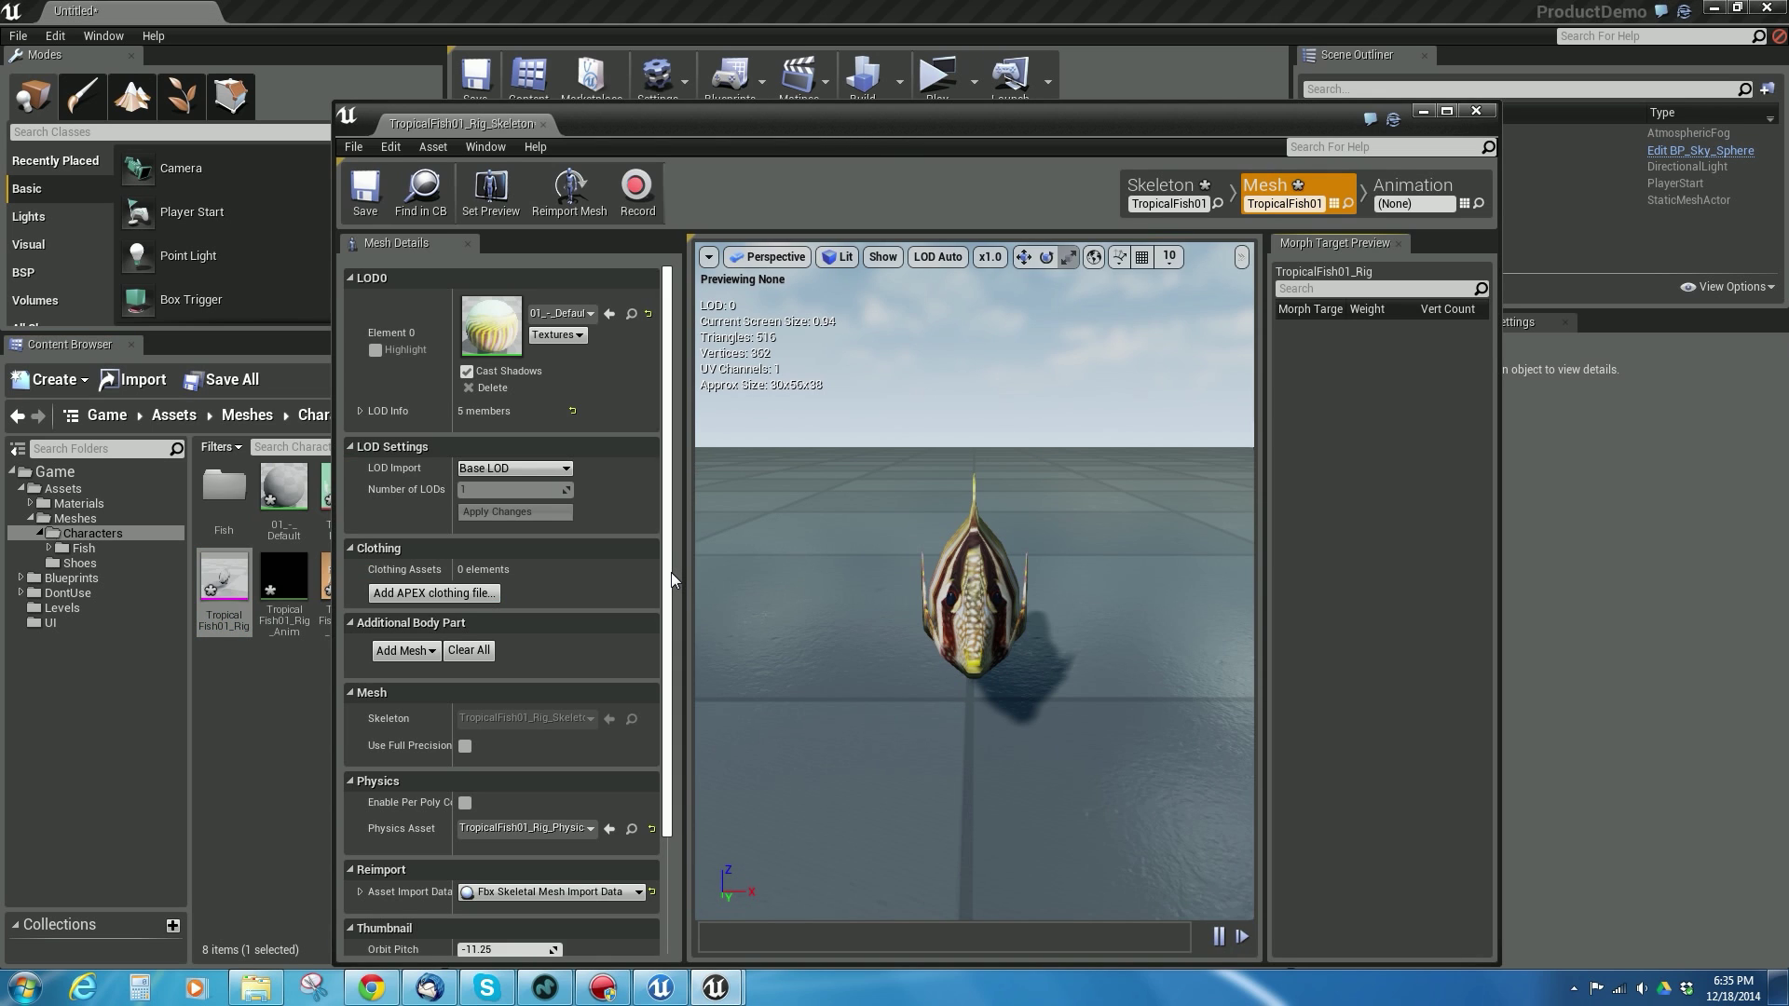
left_click_drag(897, 140, 871, 66)
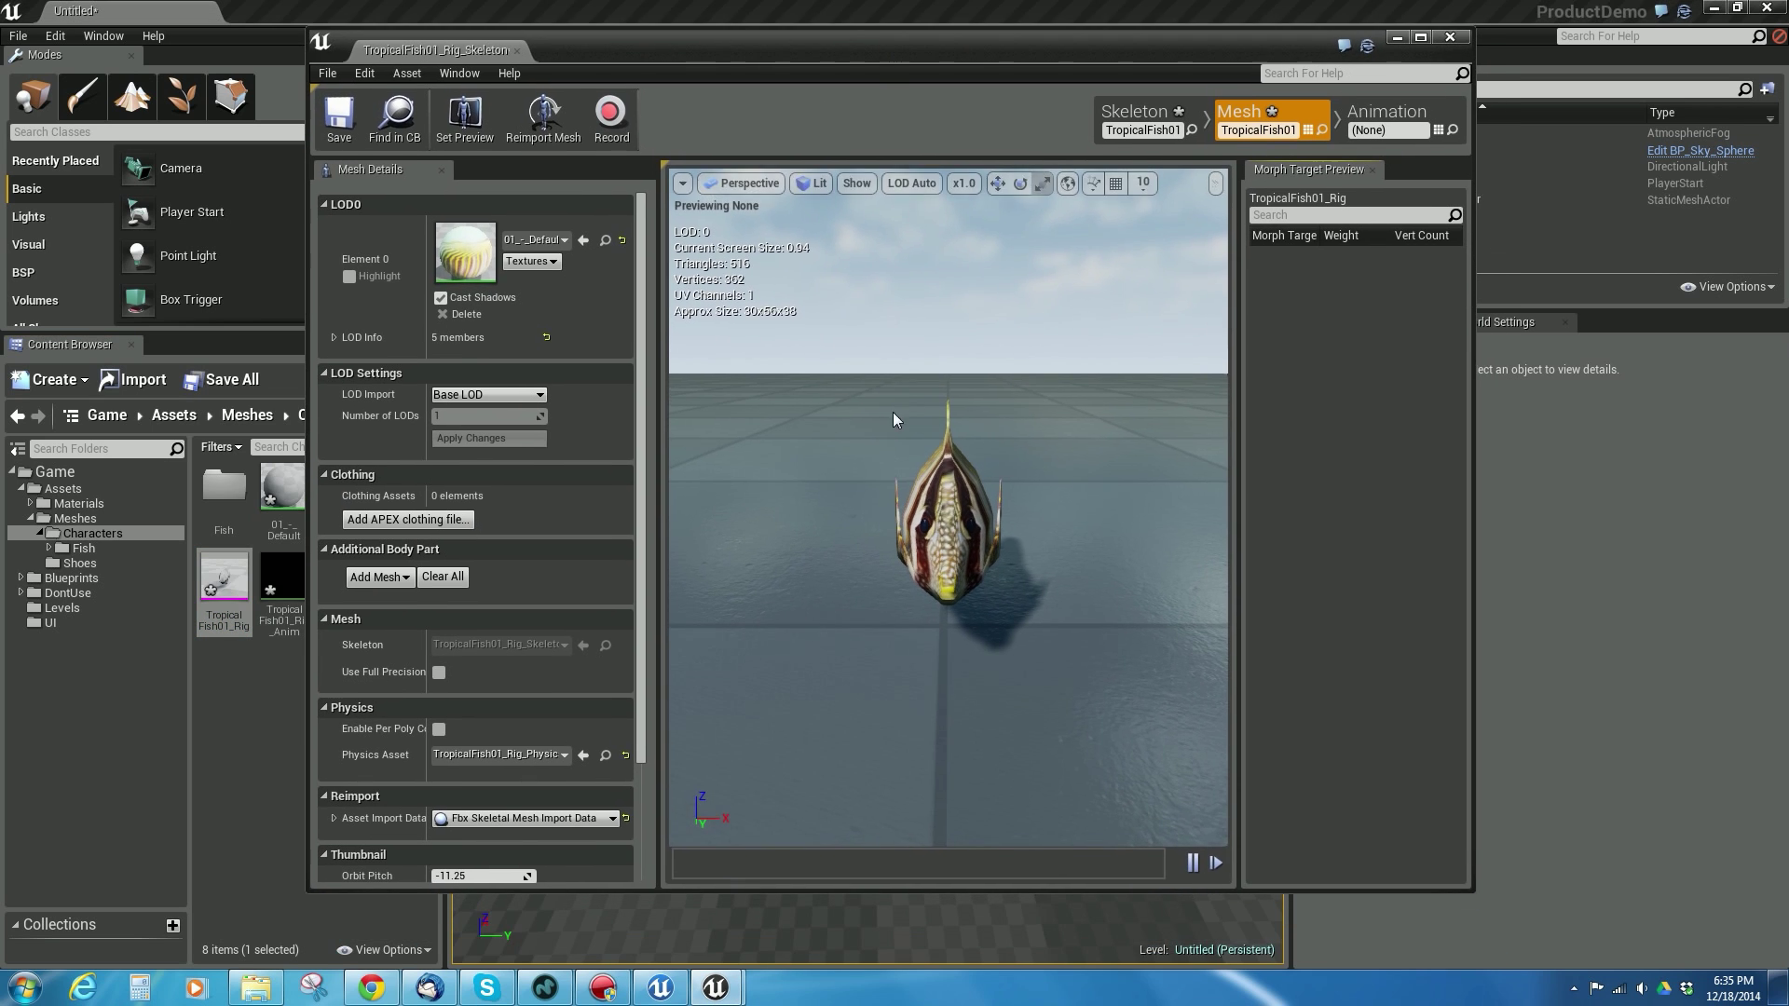
left_click_drag(934, 468, 1034, 471)
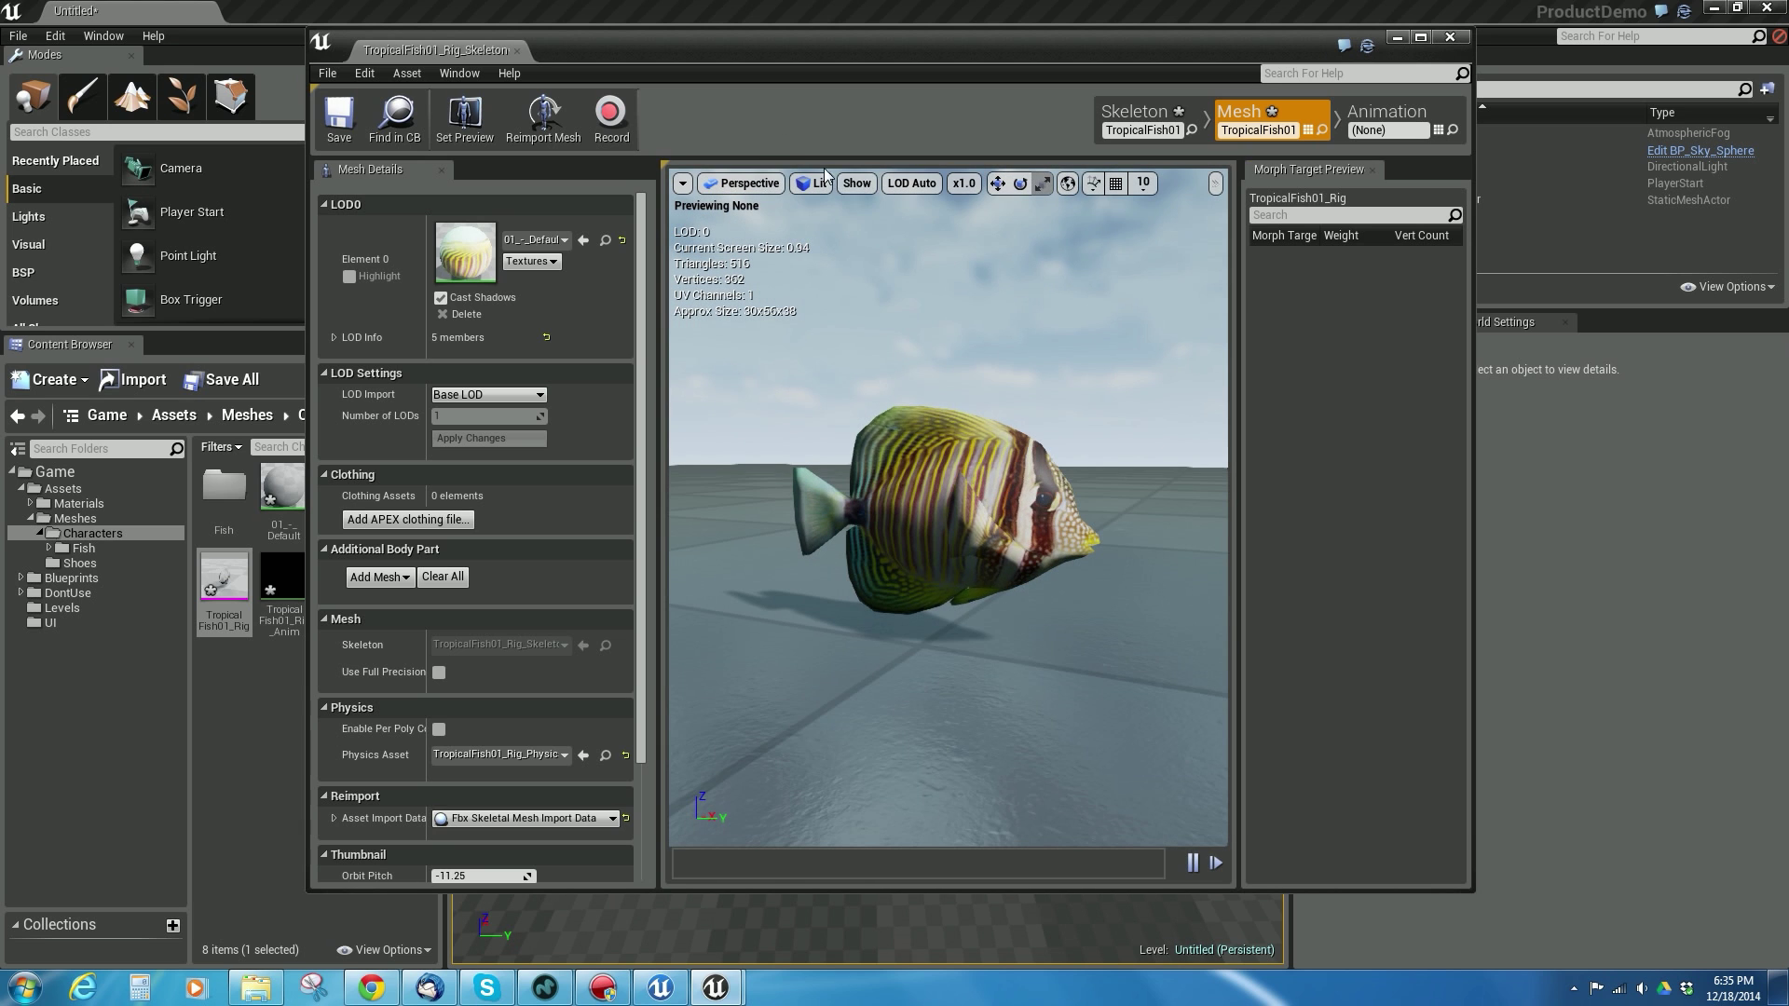
left_click(856, 183)
left_click(870, 555)
mouse_move(885, 522)
left_mouse_down()
mouse_move(911, 441)
mouse_move(941, 444)
left_mouse_up()
left_click_drag(1010, 501, 1033, 471)
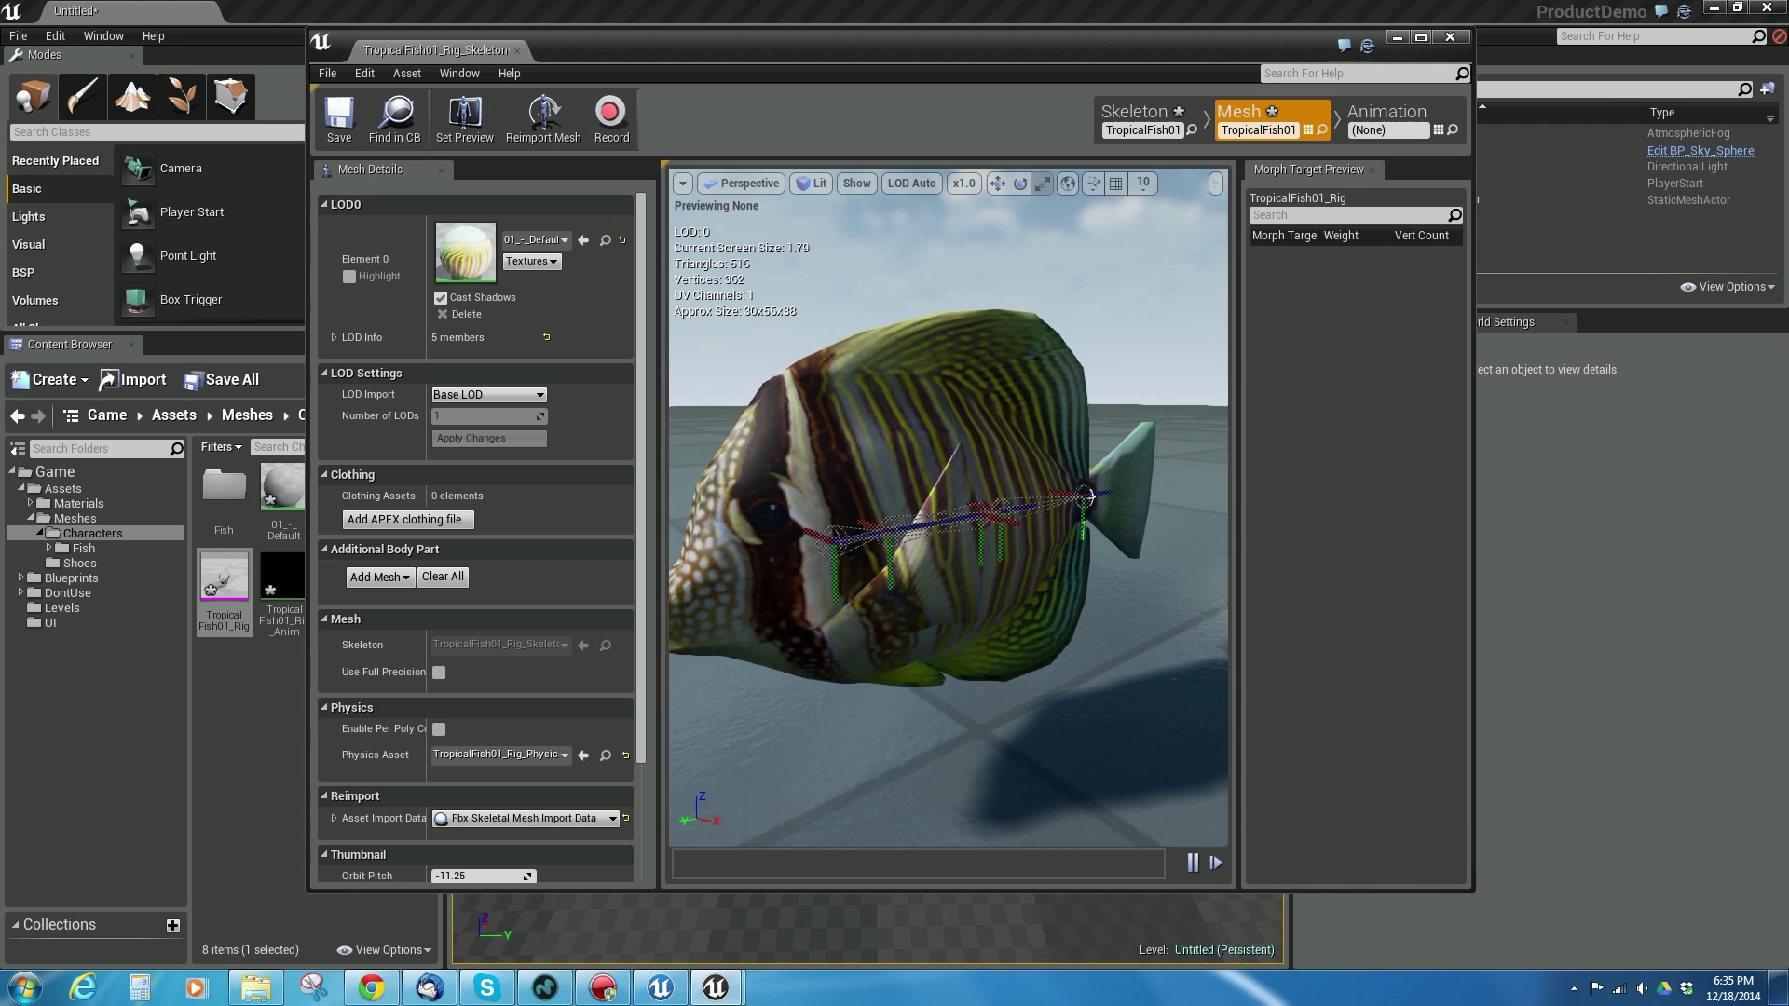
left_click_drag(847, 556, 973, 513)
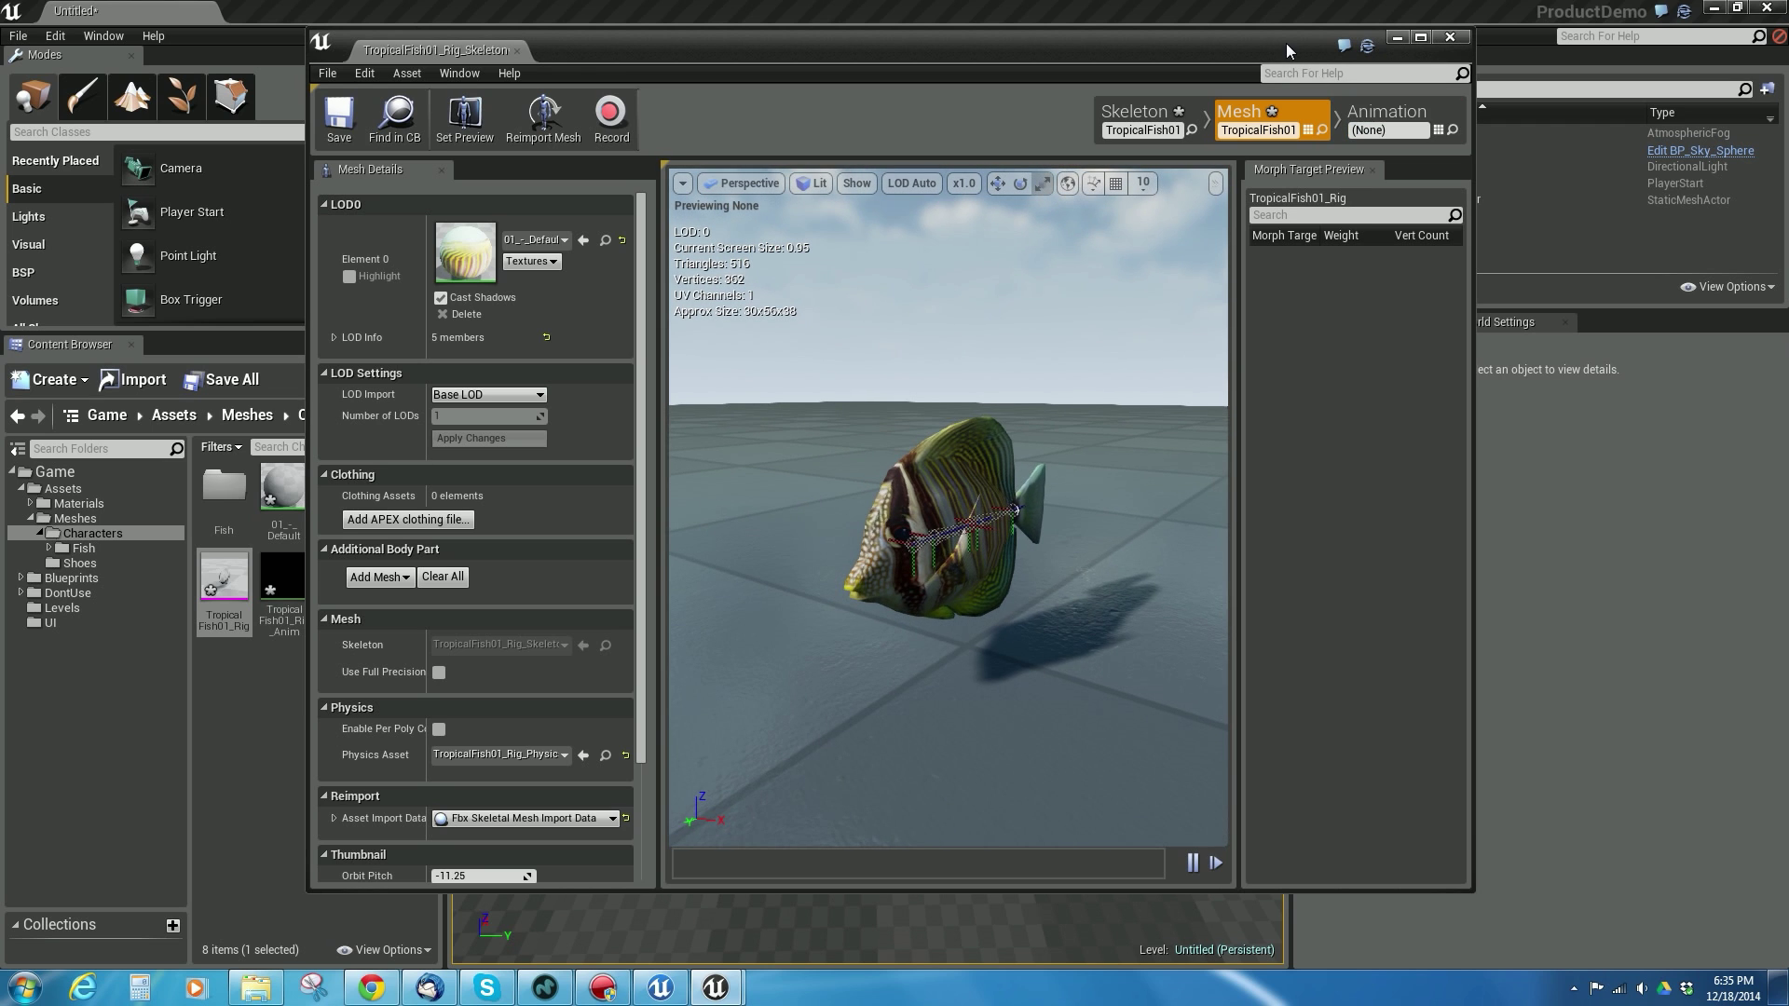
left_click(1451, 39)
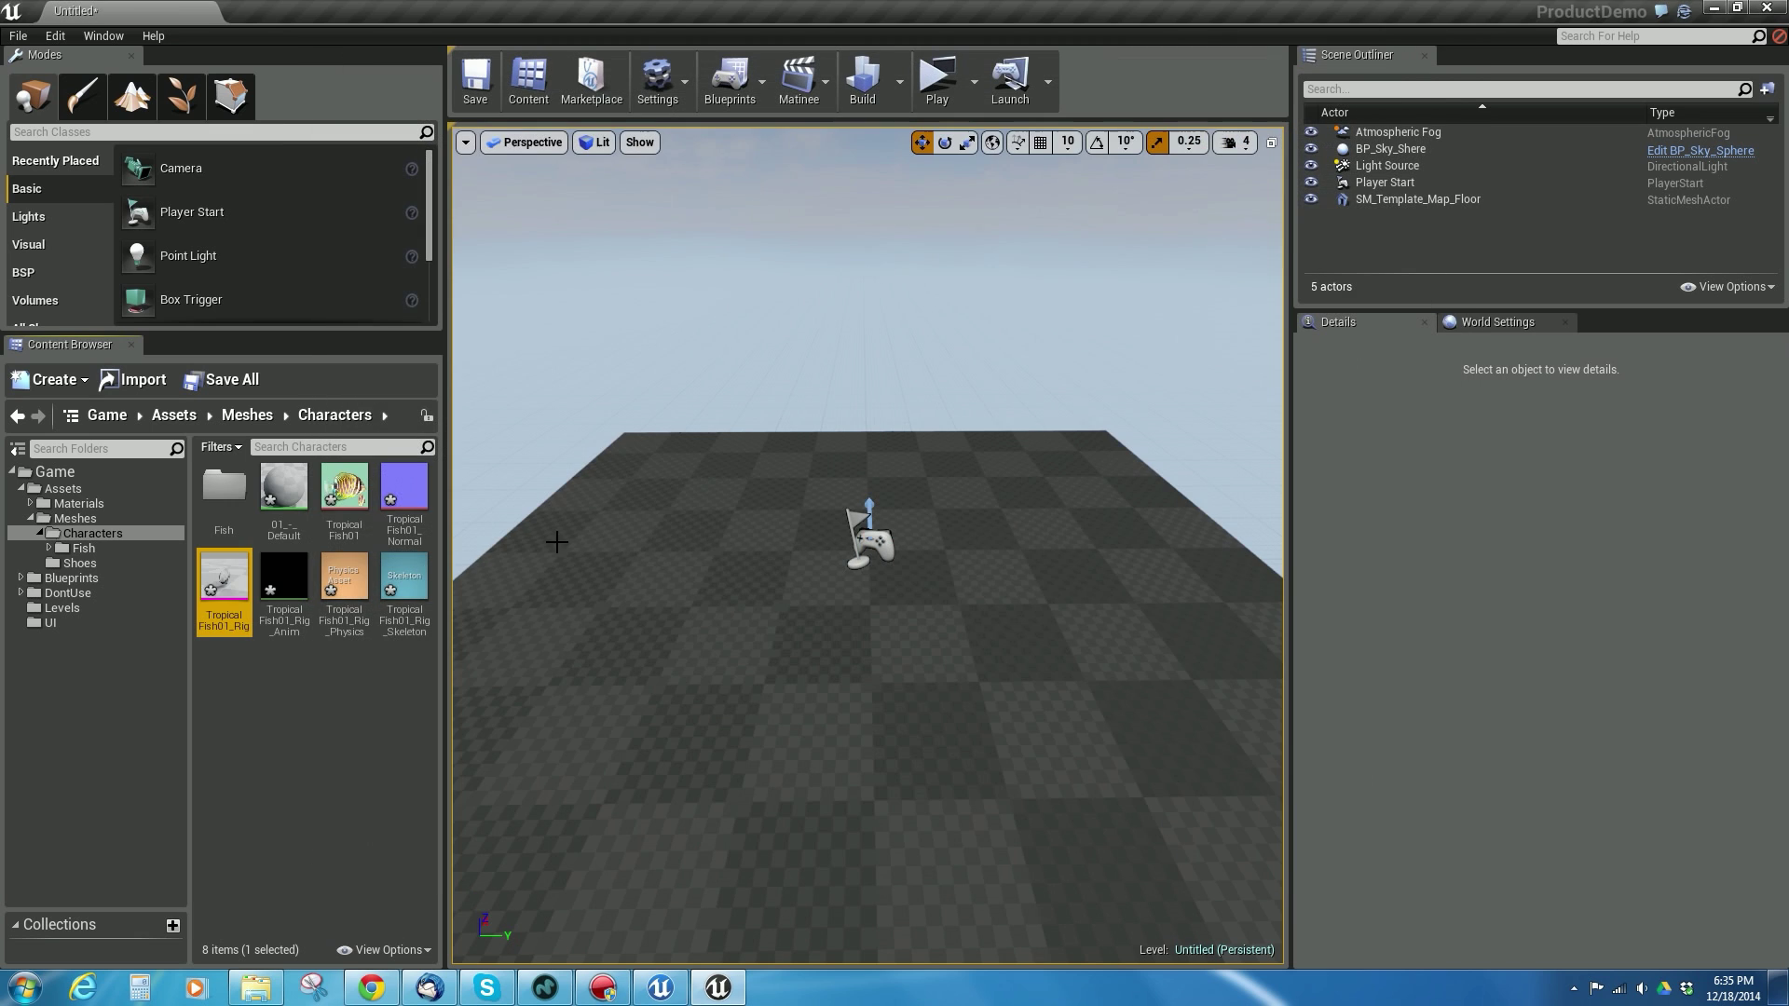
- Move all the imported TropicalFish01 assets and the default material from the Characters folder into the Fish folder
double_click(226, 493)
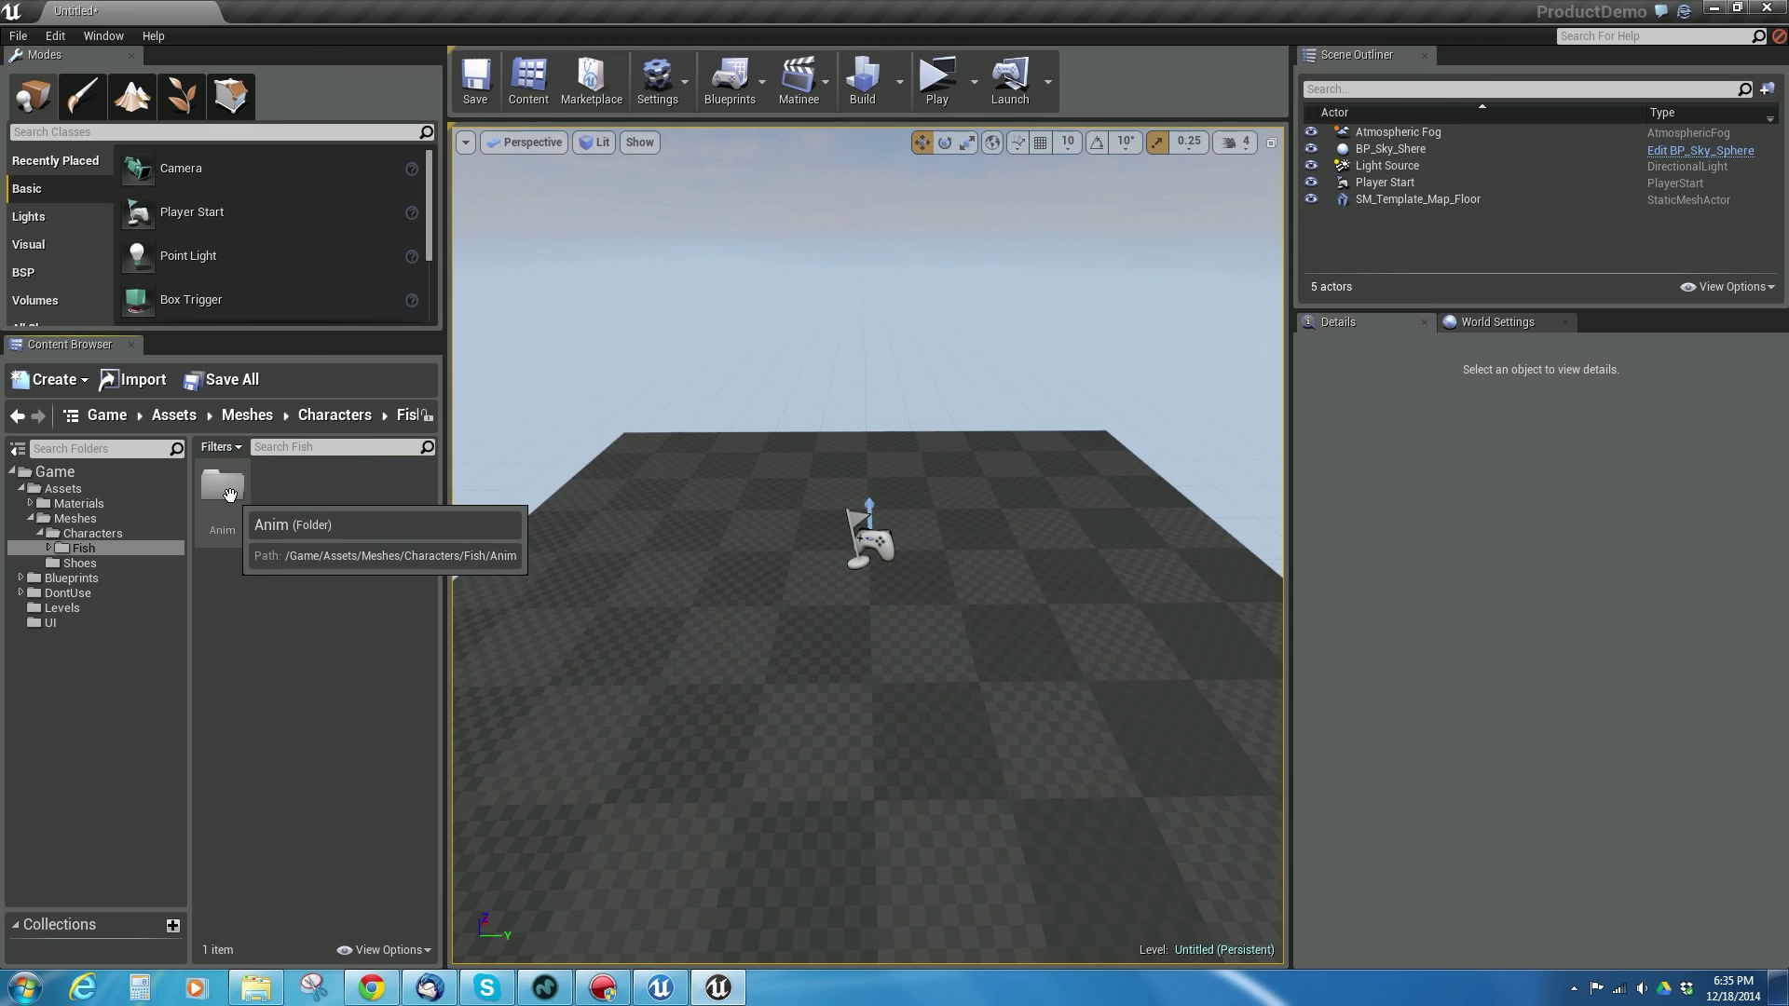
left_click(90, 534)
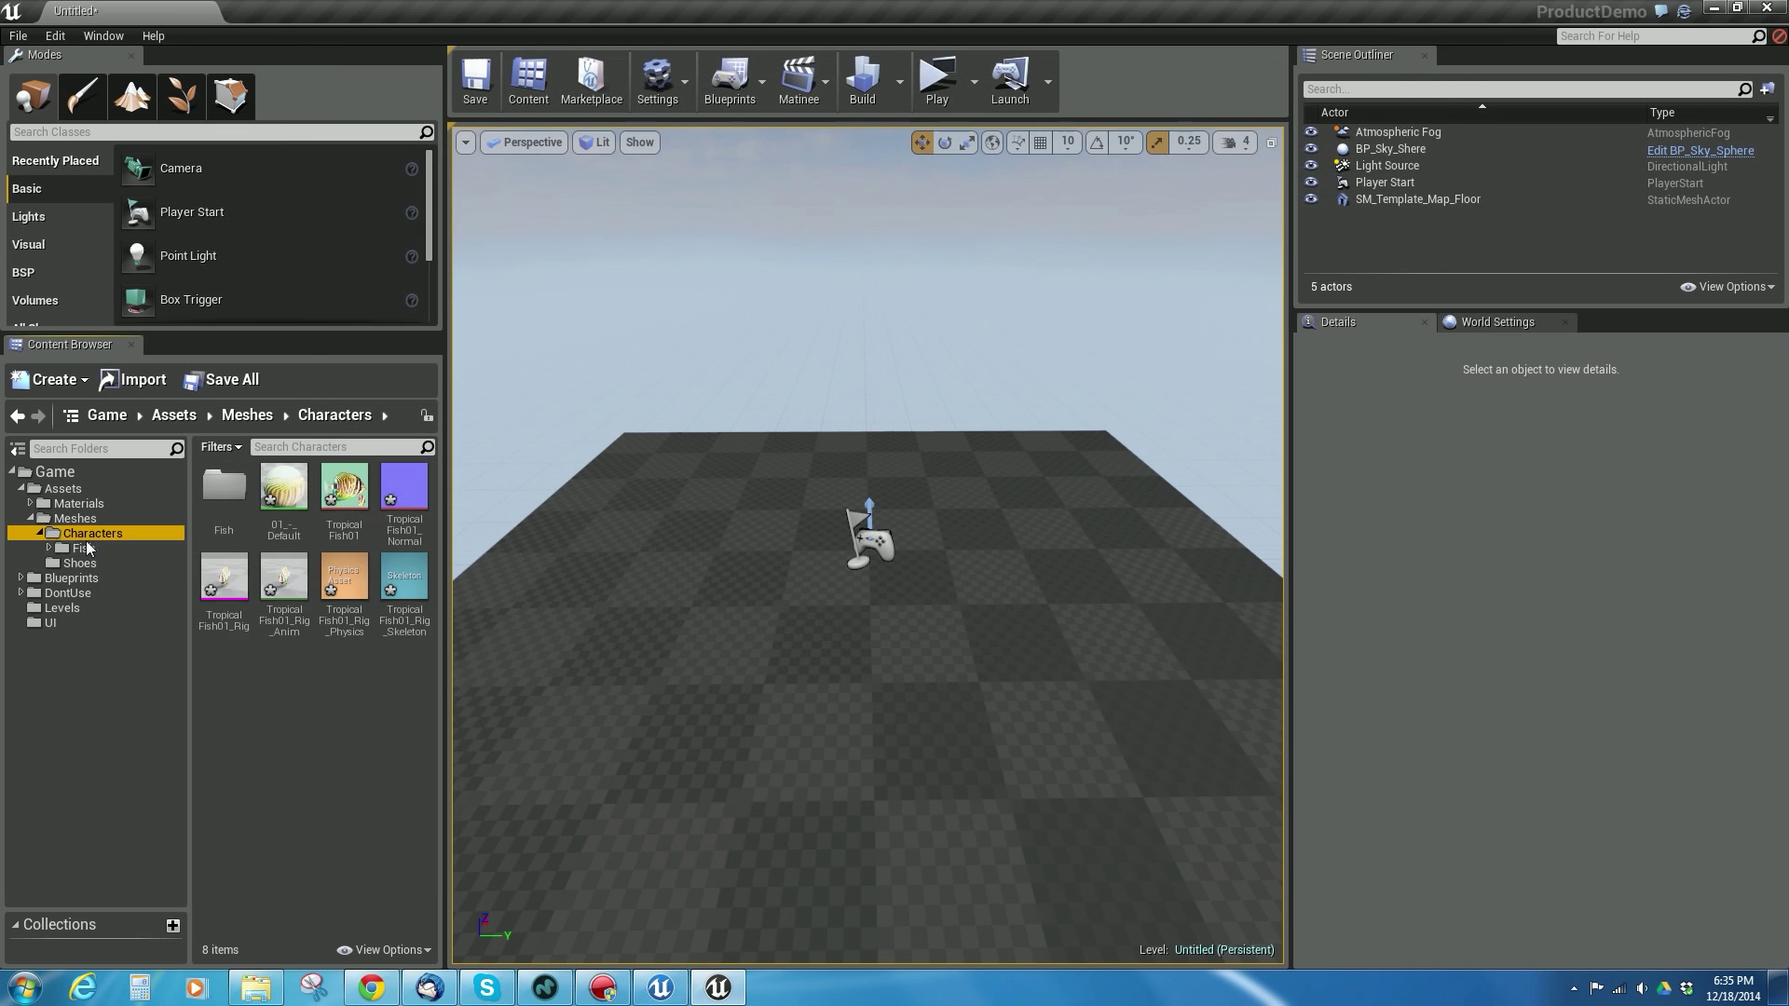
left_click(283, 489)
left_click(404, 577, "shift")
left_click_drag(280, 511, 216, 494)
left_click(255, 531)
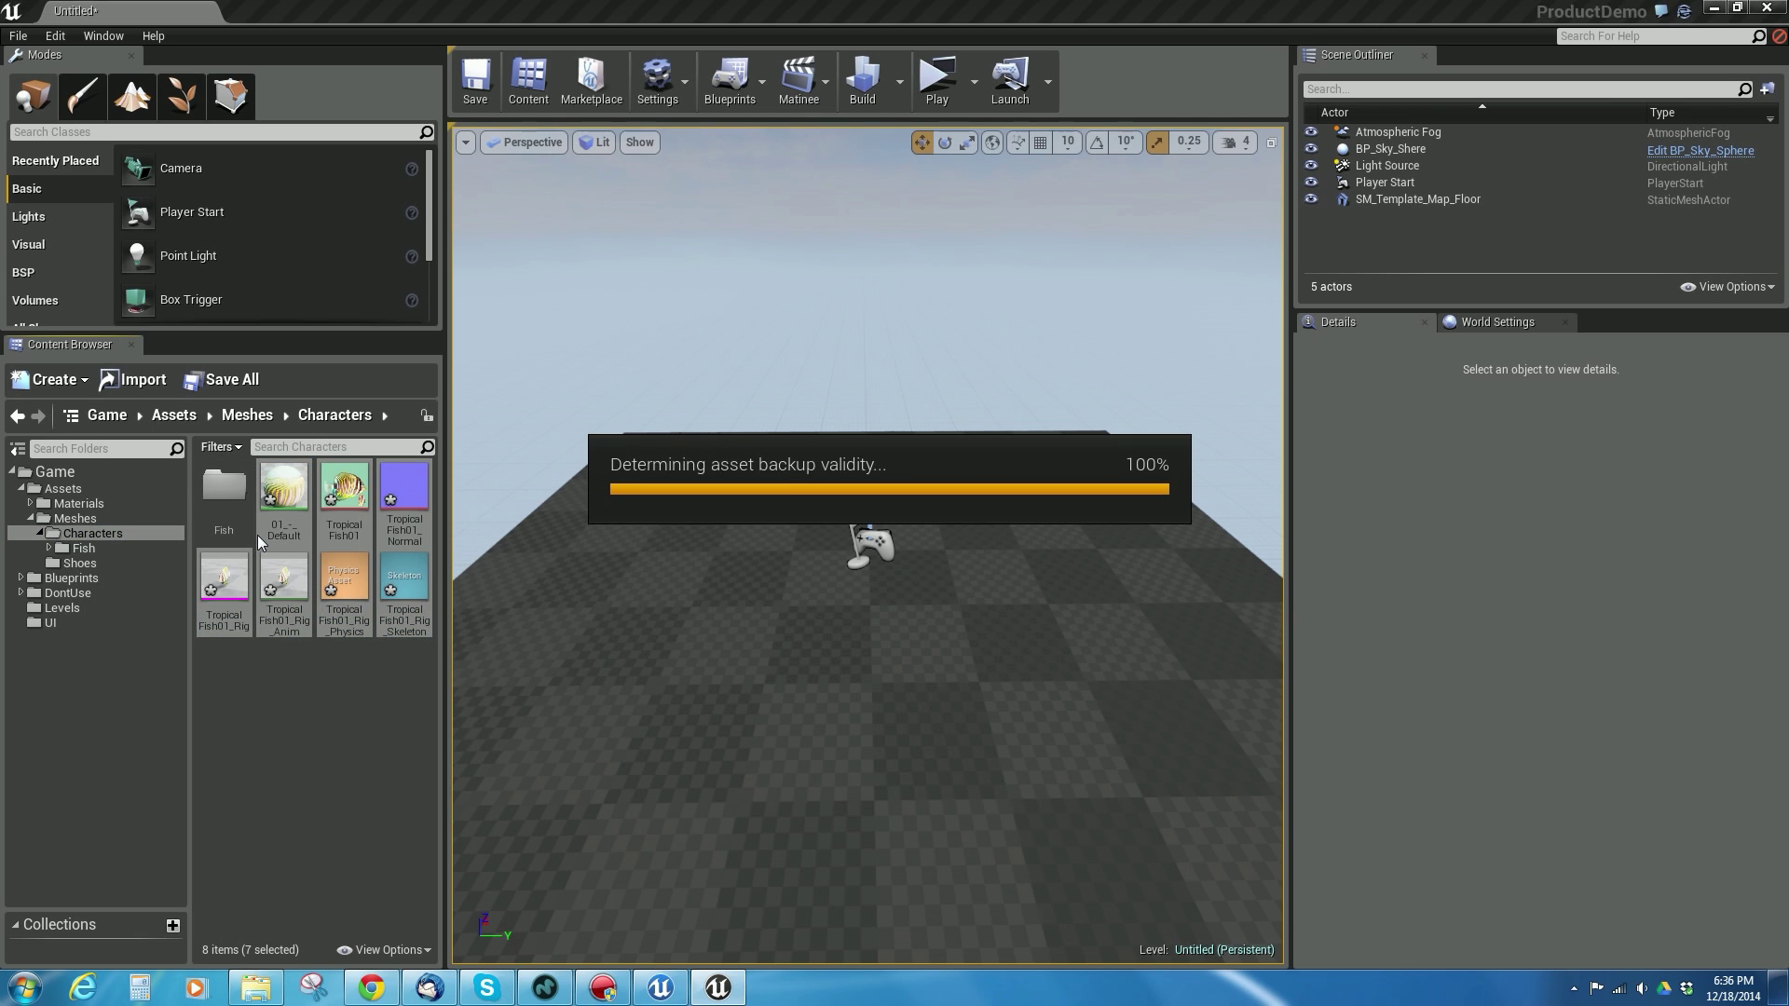
- Start importing TropicalFish01_Swim.fbx, TropicalFish01_Twist.fbx and TropicalFish01_UpDown.fbx into the Anim folder inside Fish
double_click(220, 494)
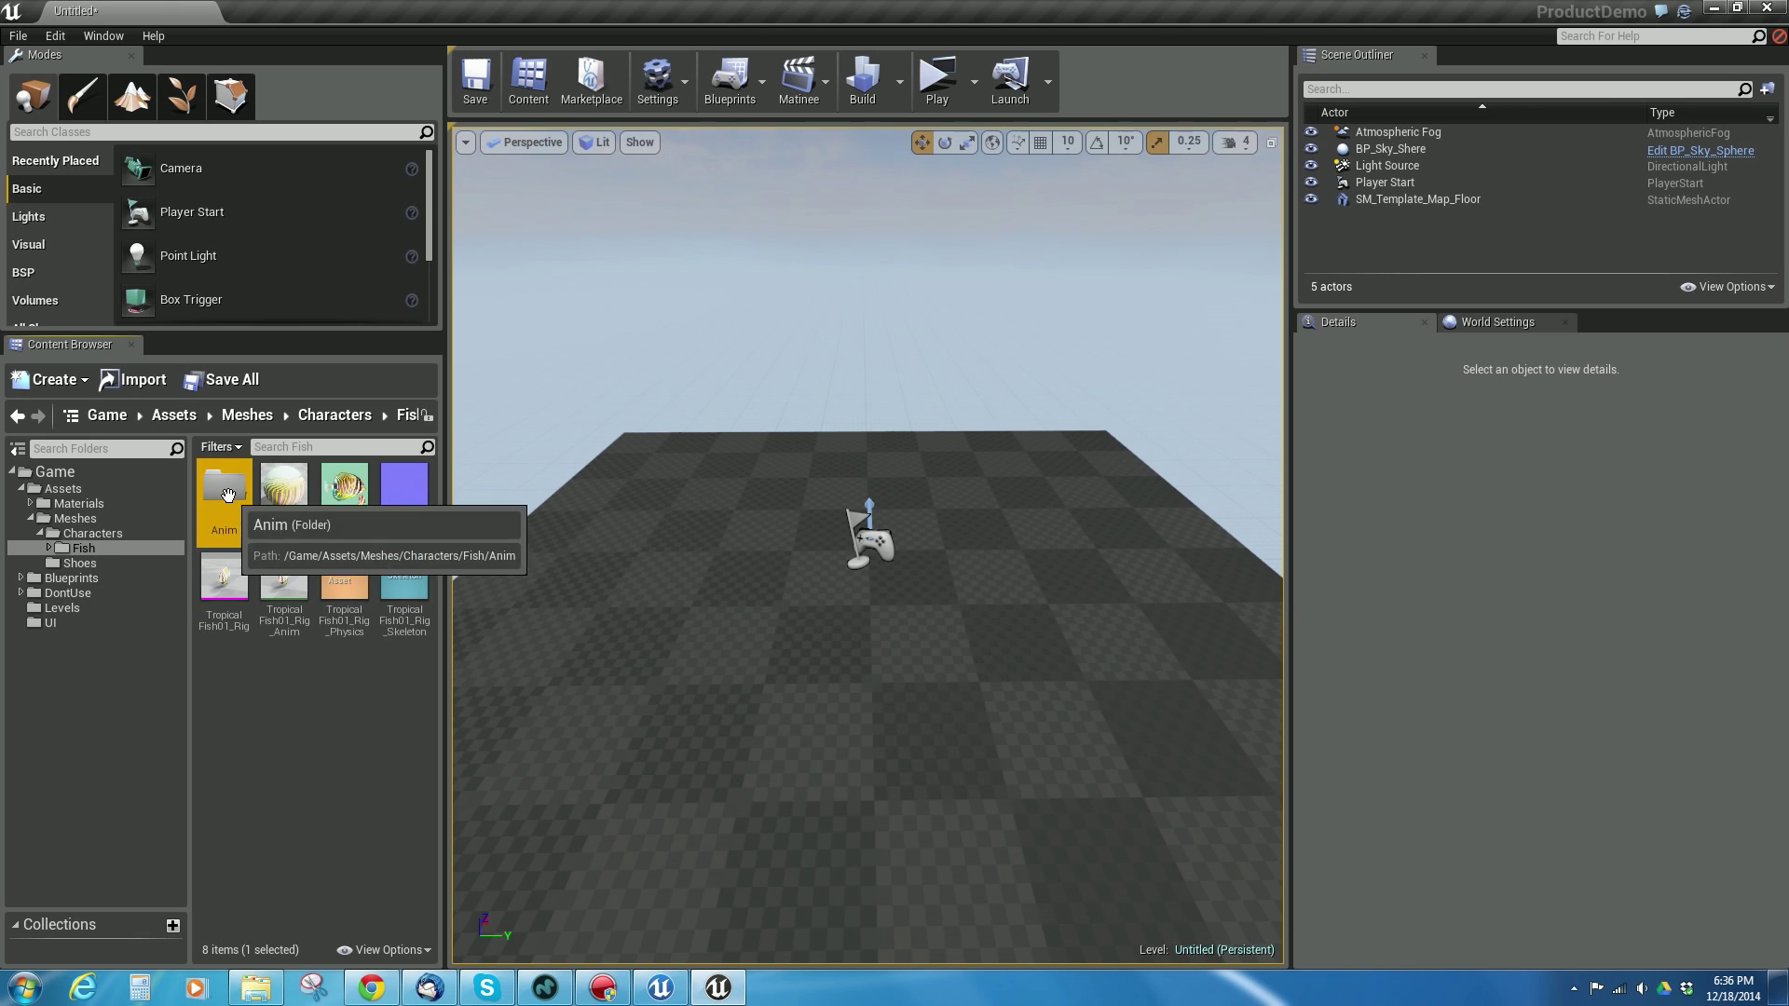
double_click(223, 496)
right_click(318, 559)
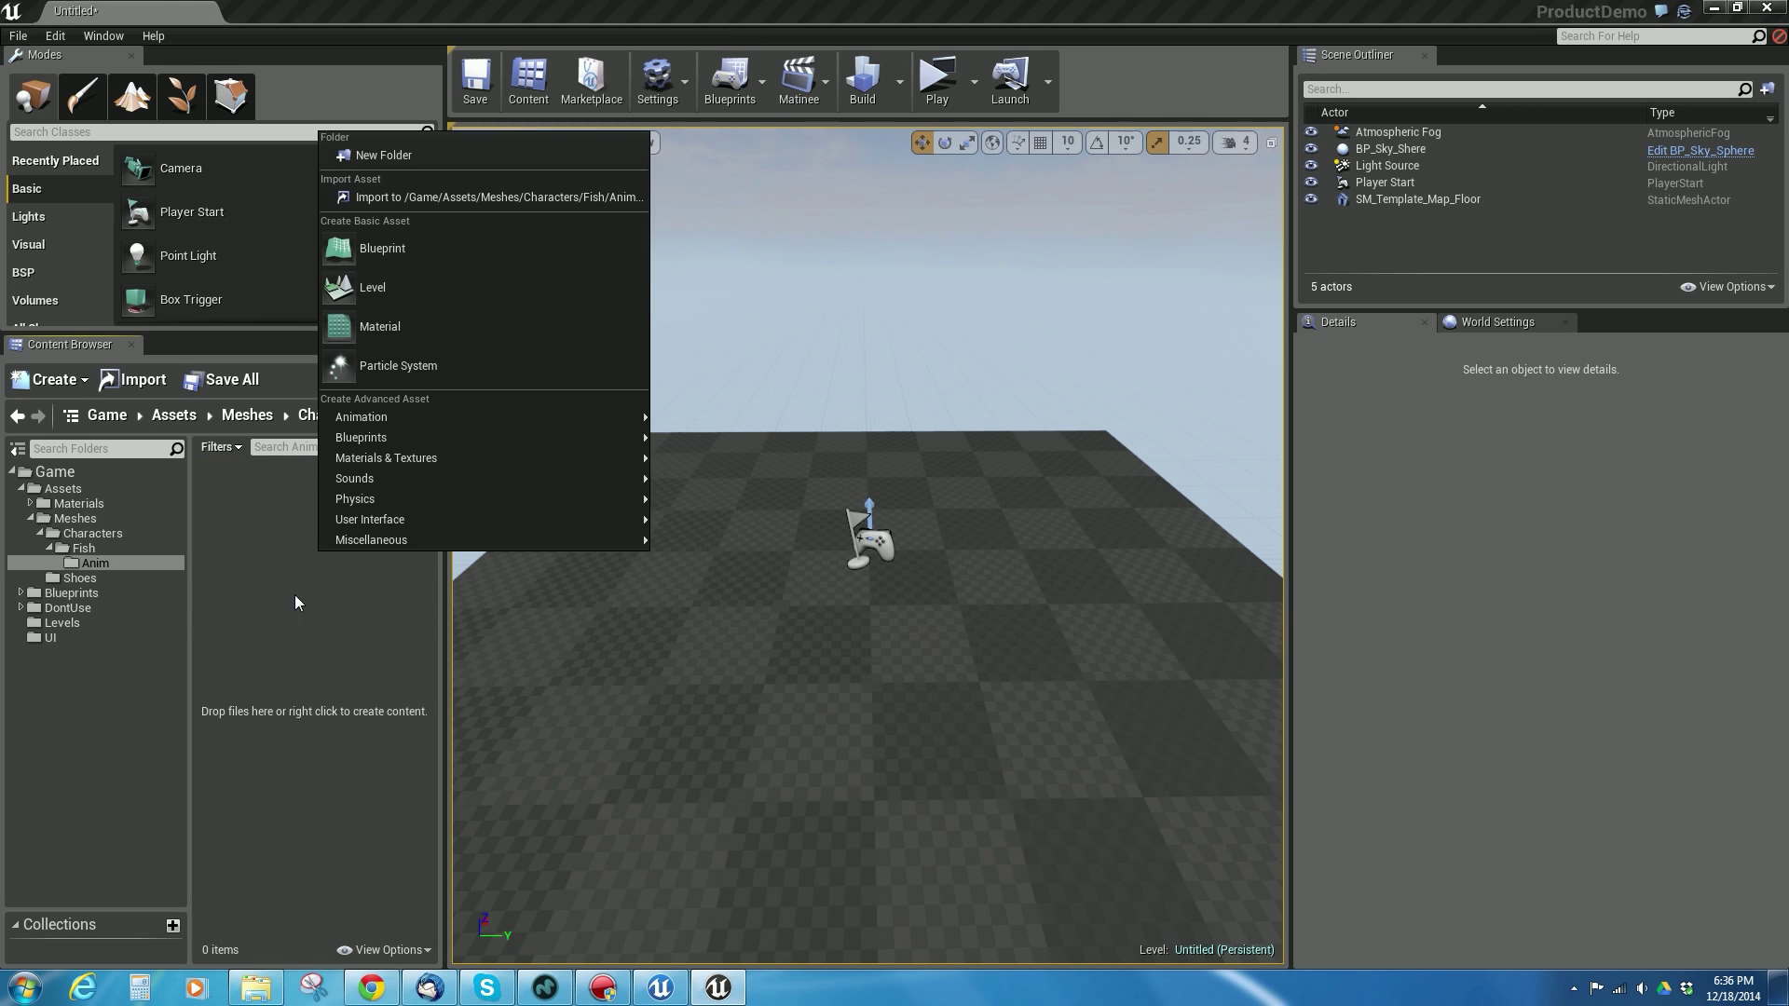
left_click(416, 198)
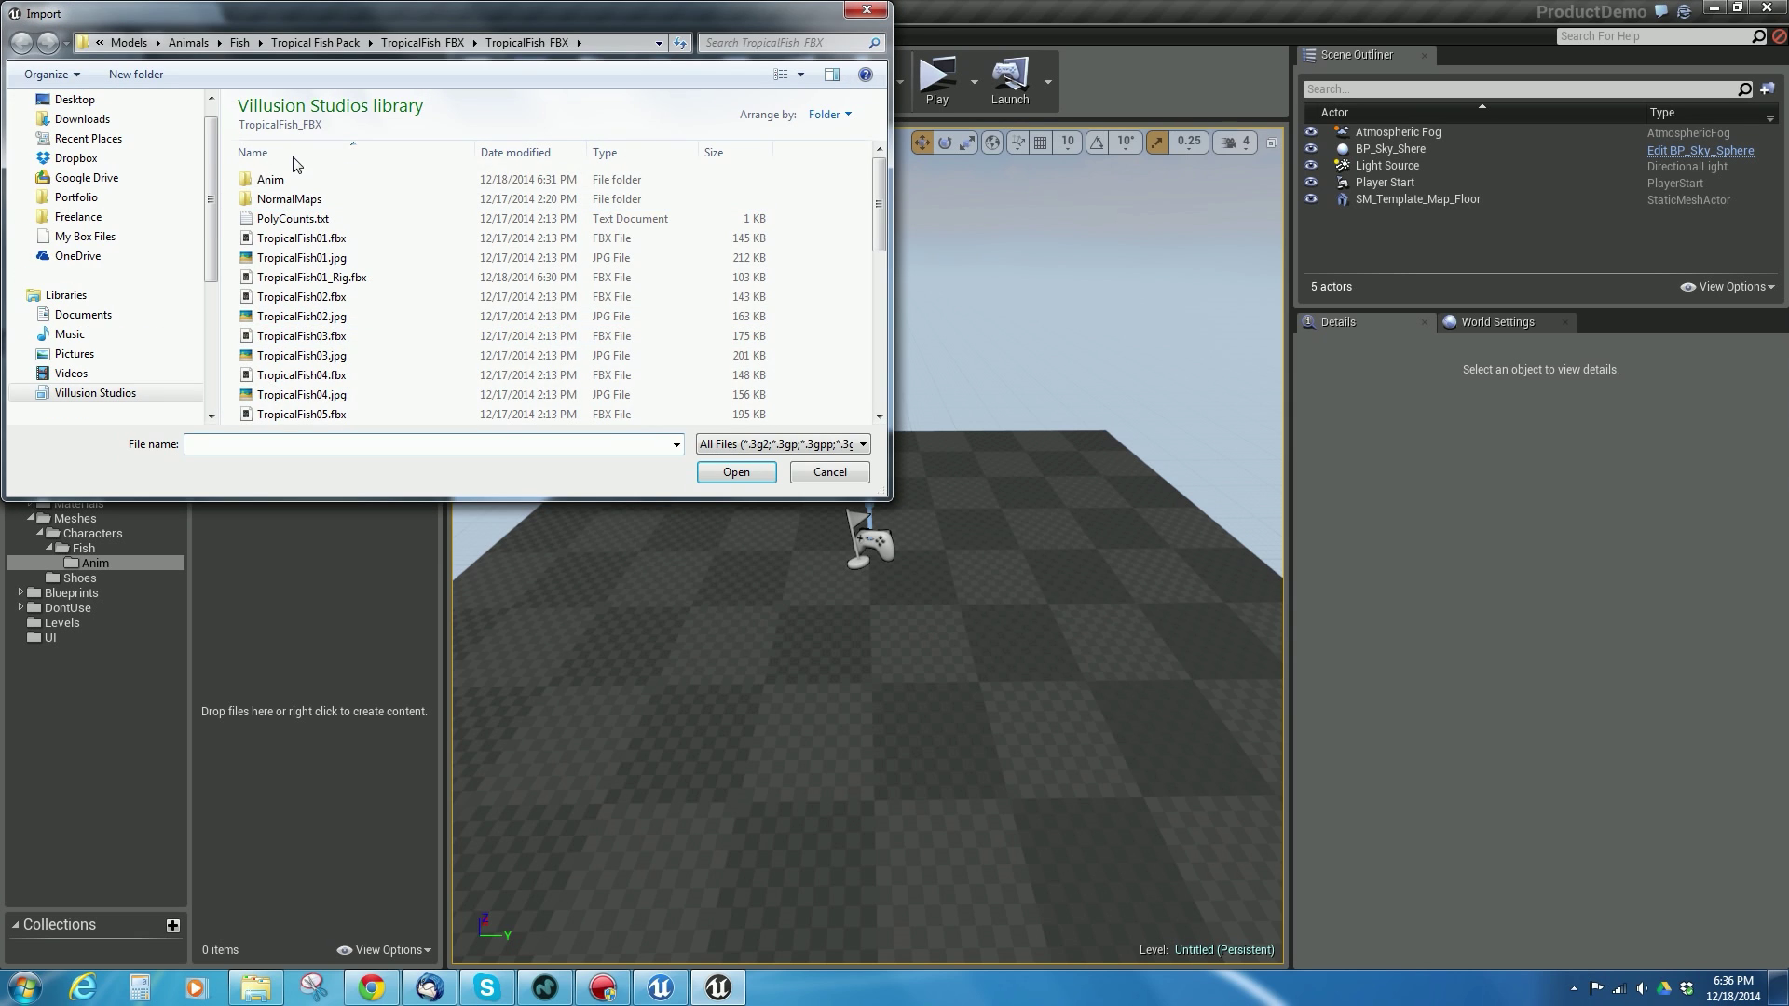
double_click(271, 180)
left_click(324, 180)
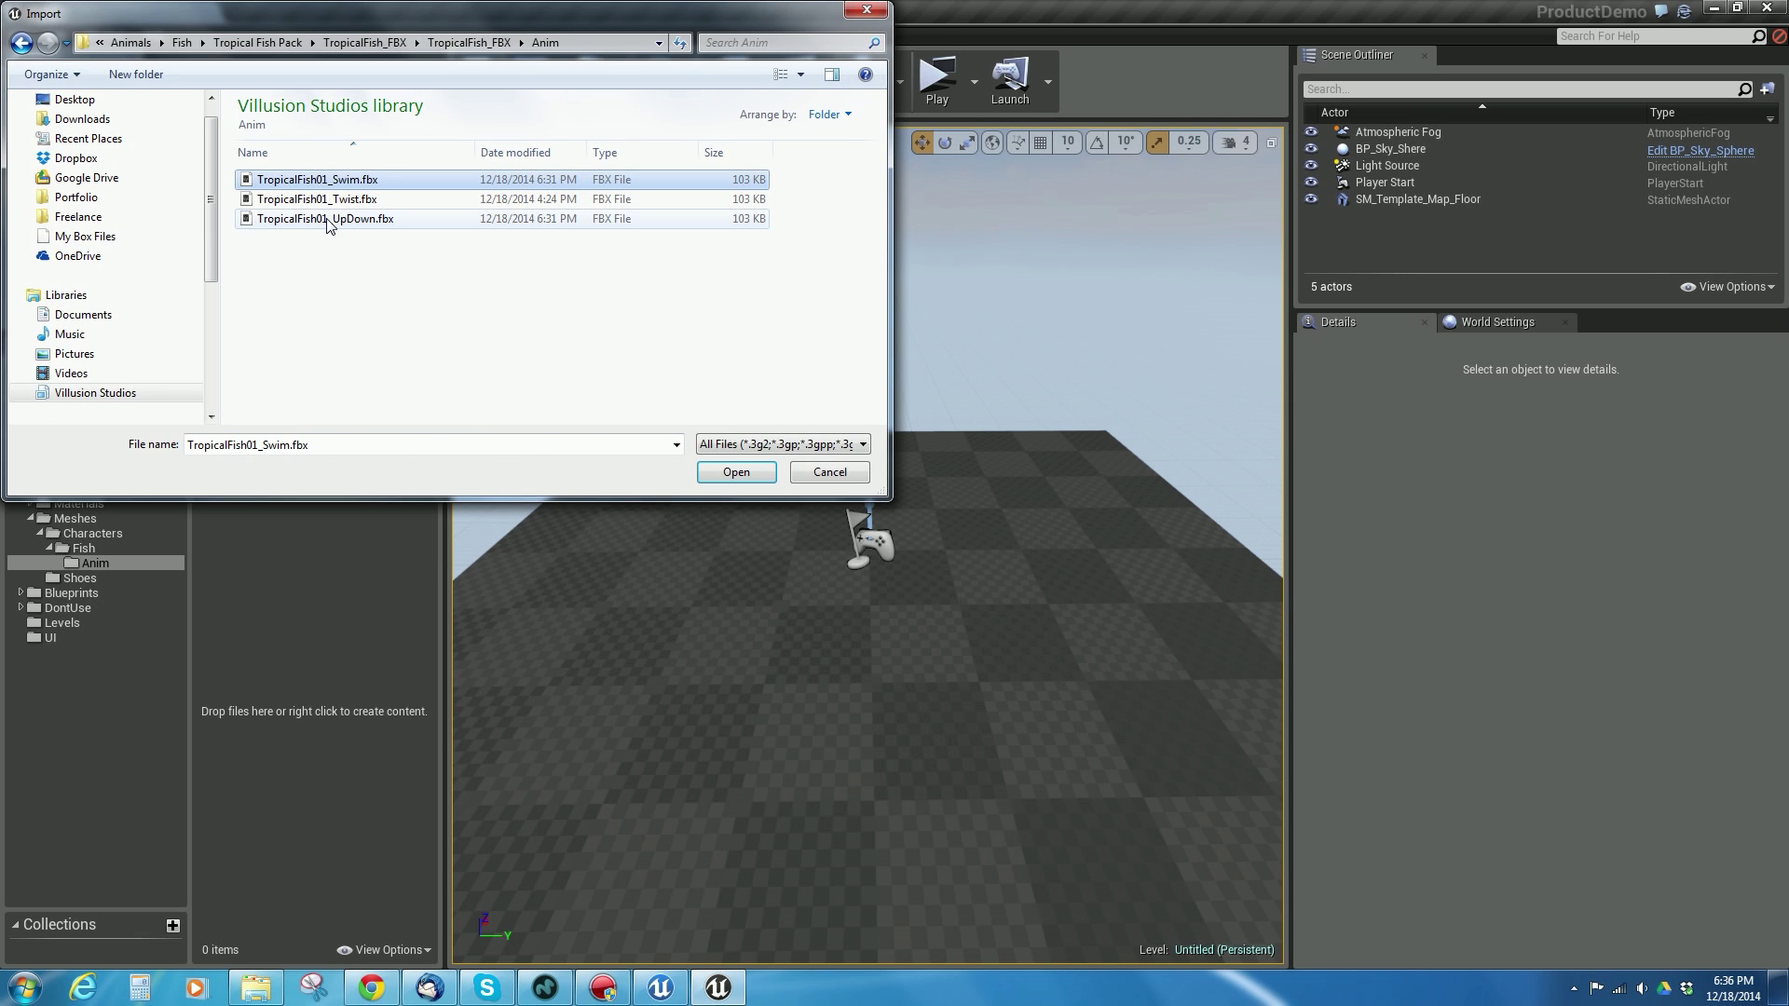
left_click(326, 219, "shift")
left_click(734, 472)
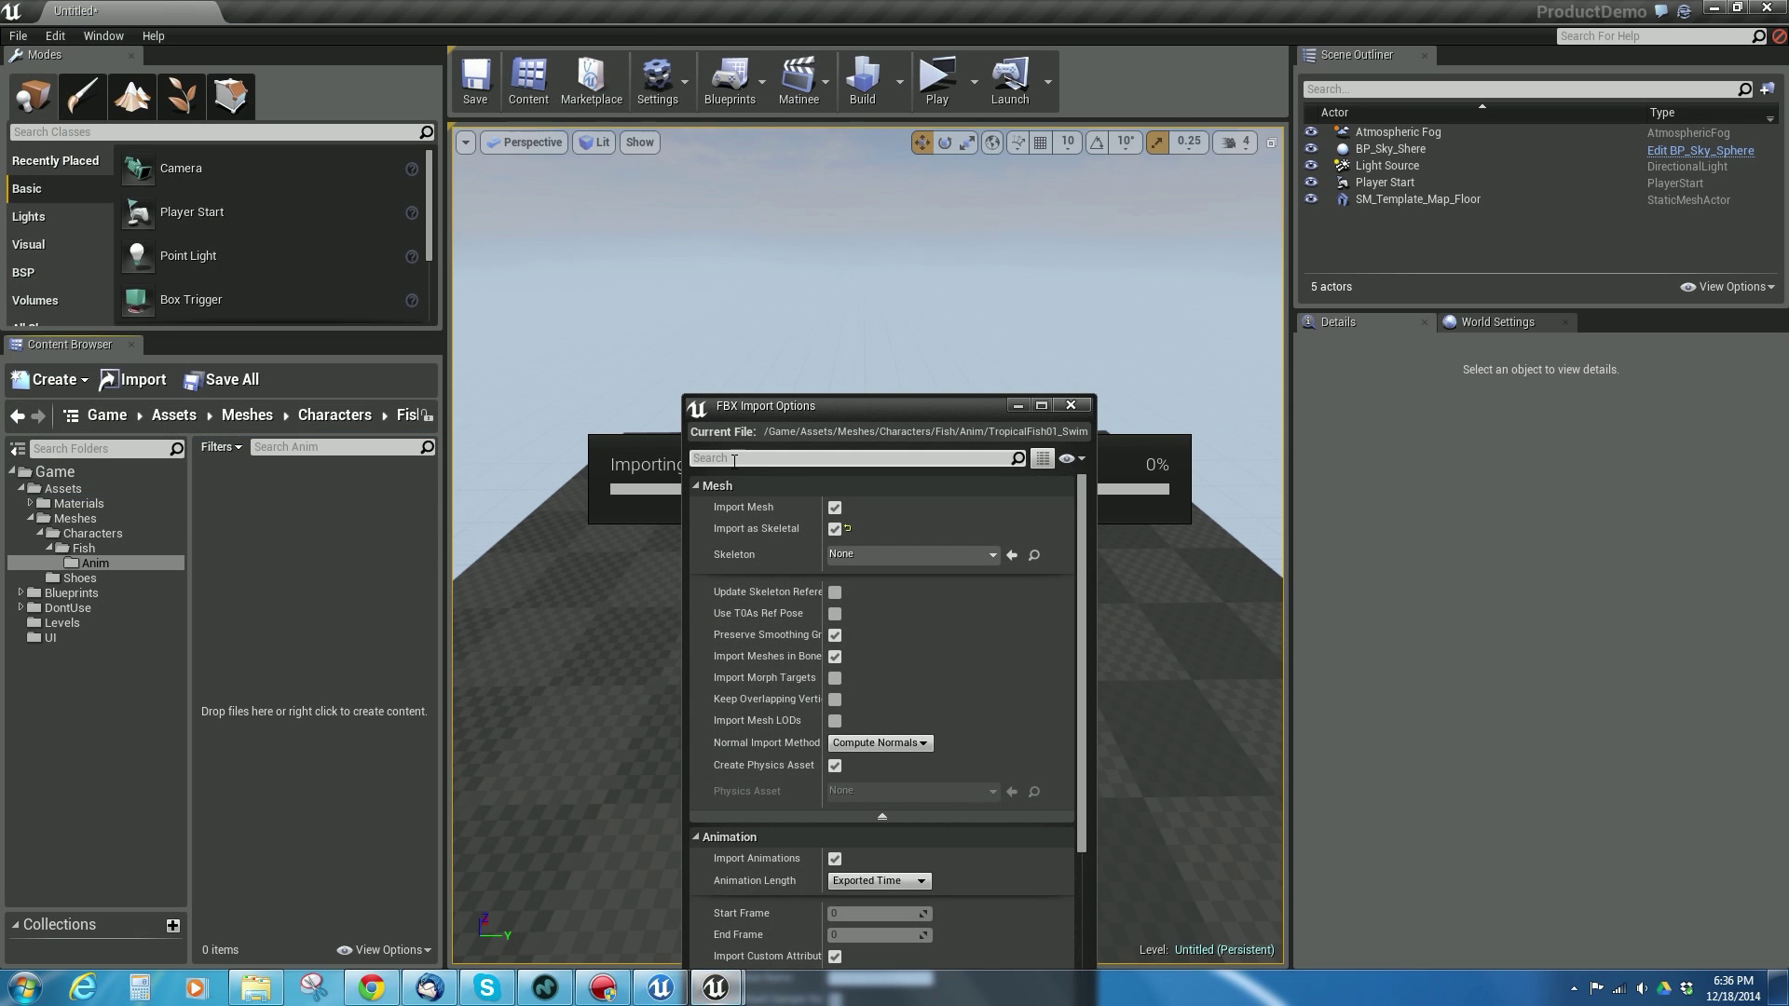
- Disable Import Mesh, assign TropicalFish01_Rig_Skeleton as the skeleton, and import all the animation files with these options
left_click_drag(838, 406, 844, 202)
left_click(839, 304)
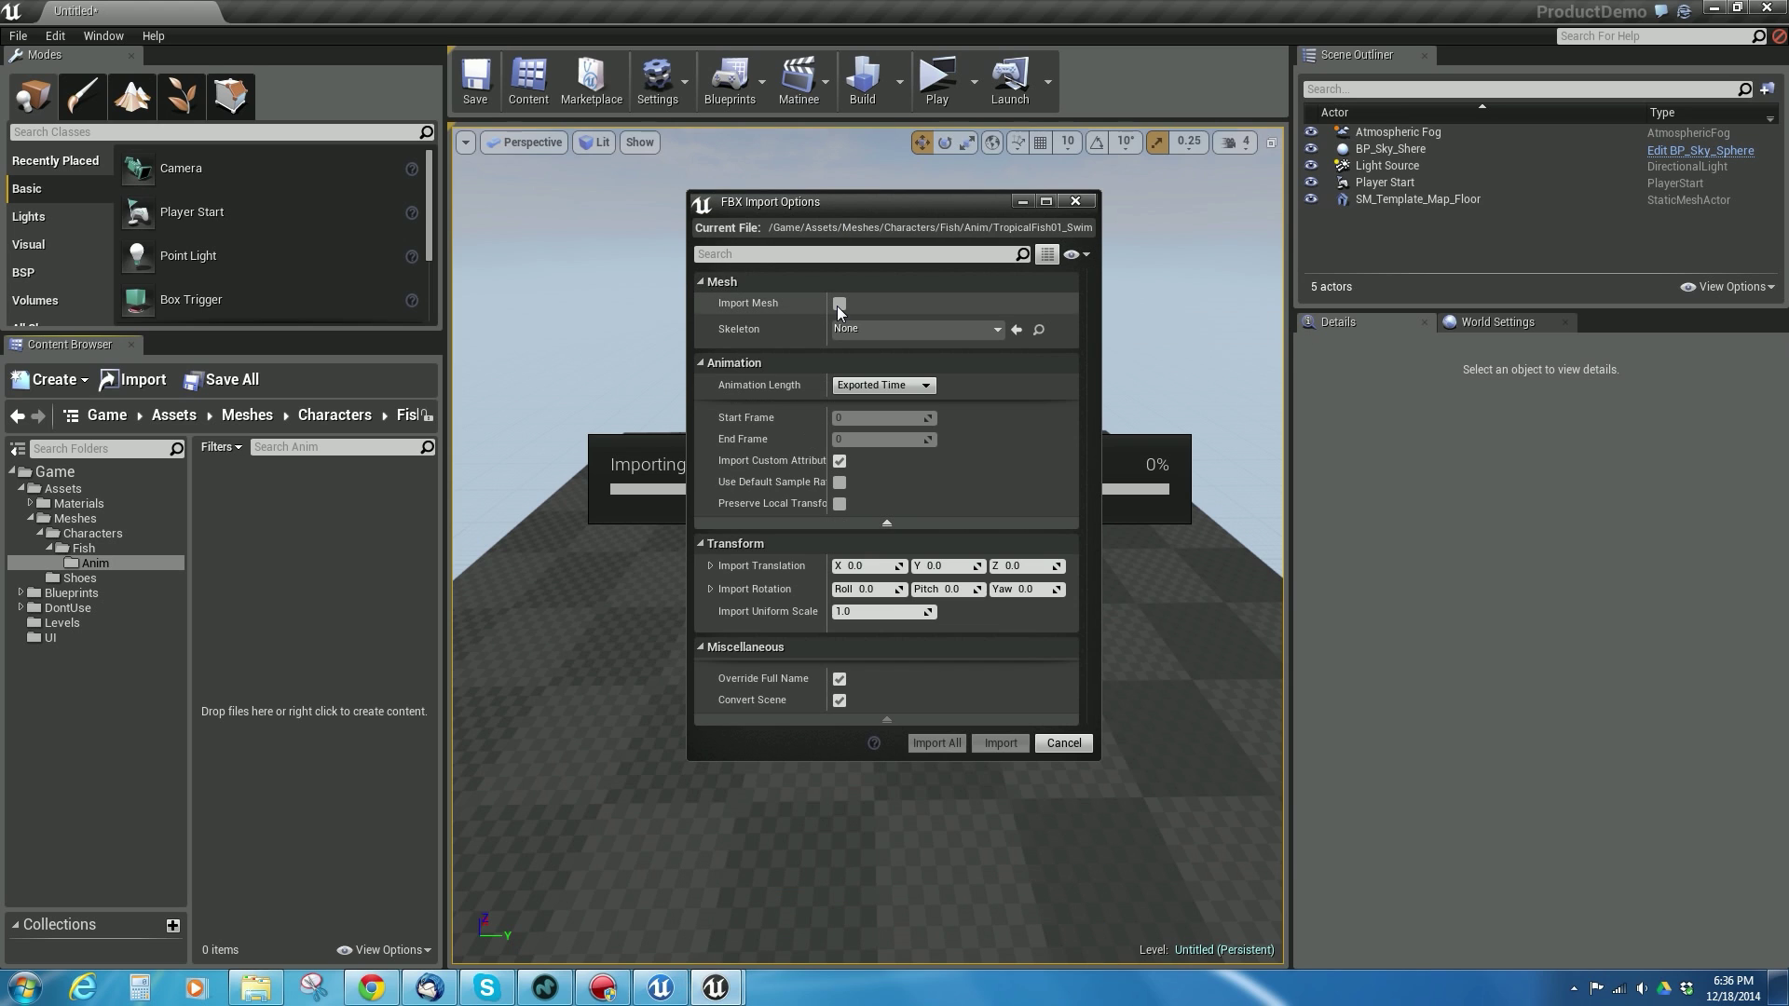
left_click(870, 328)
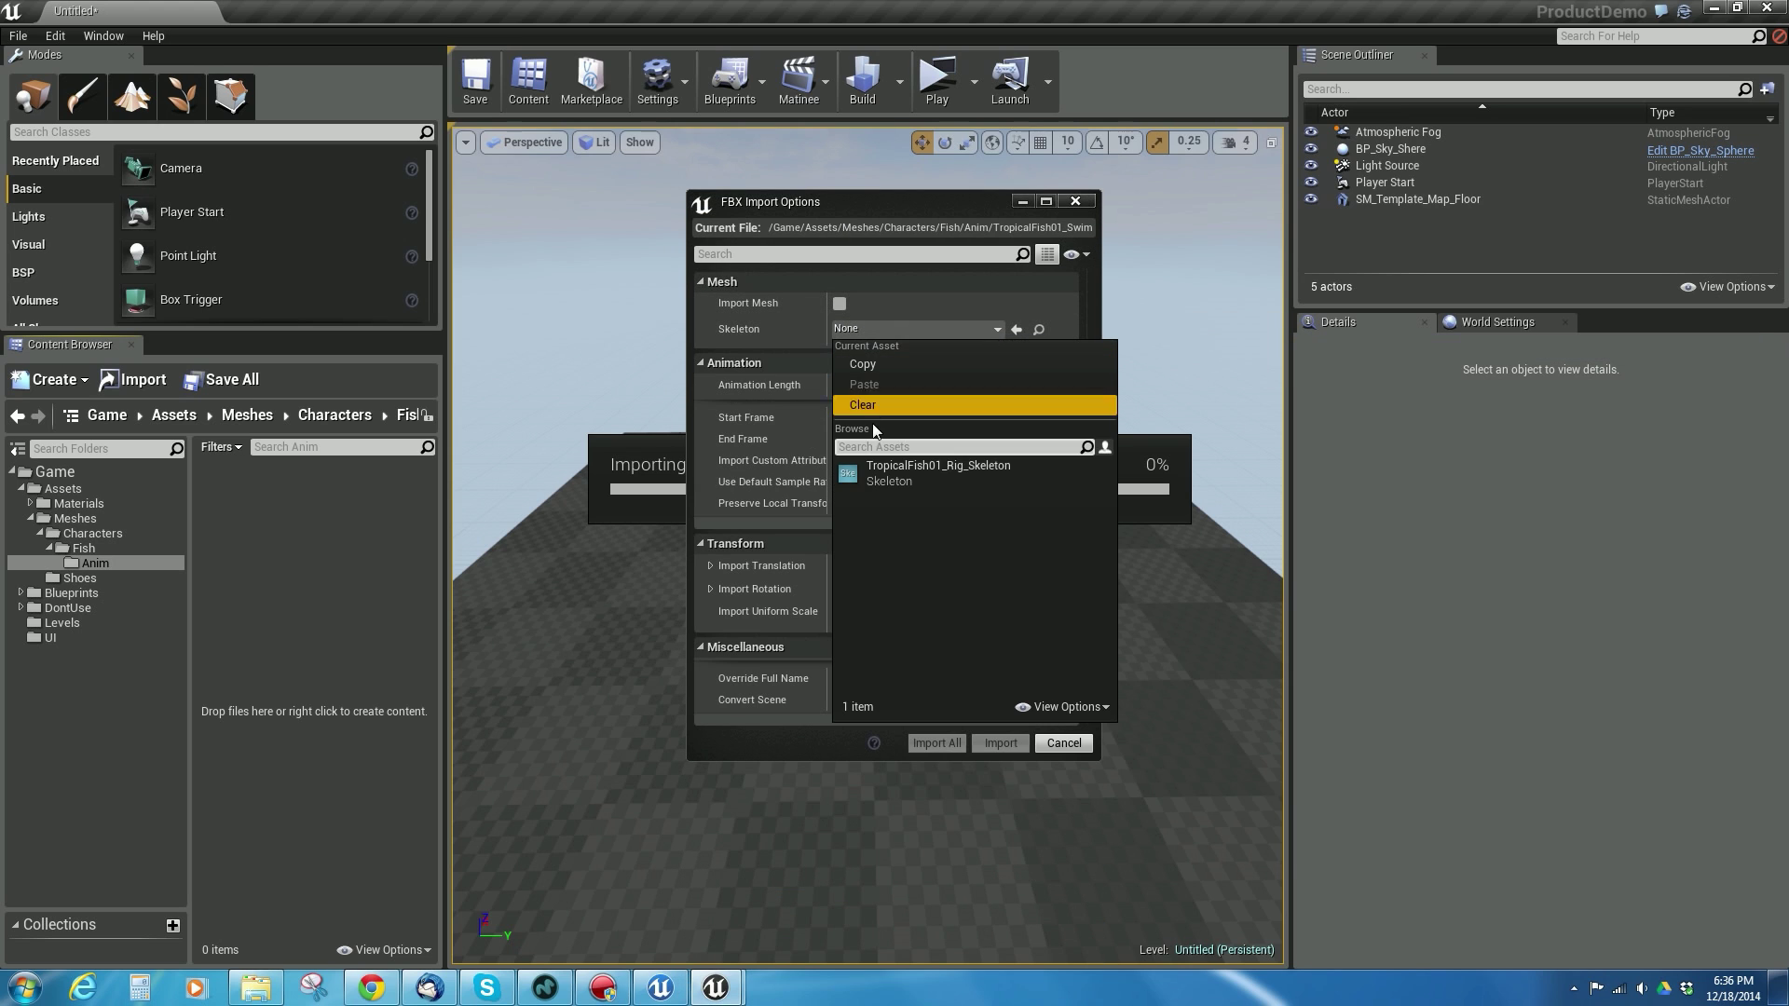
left_click(878, 475)
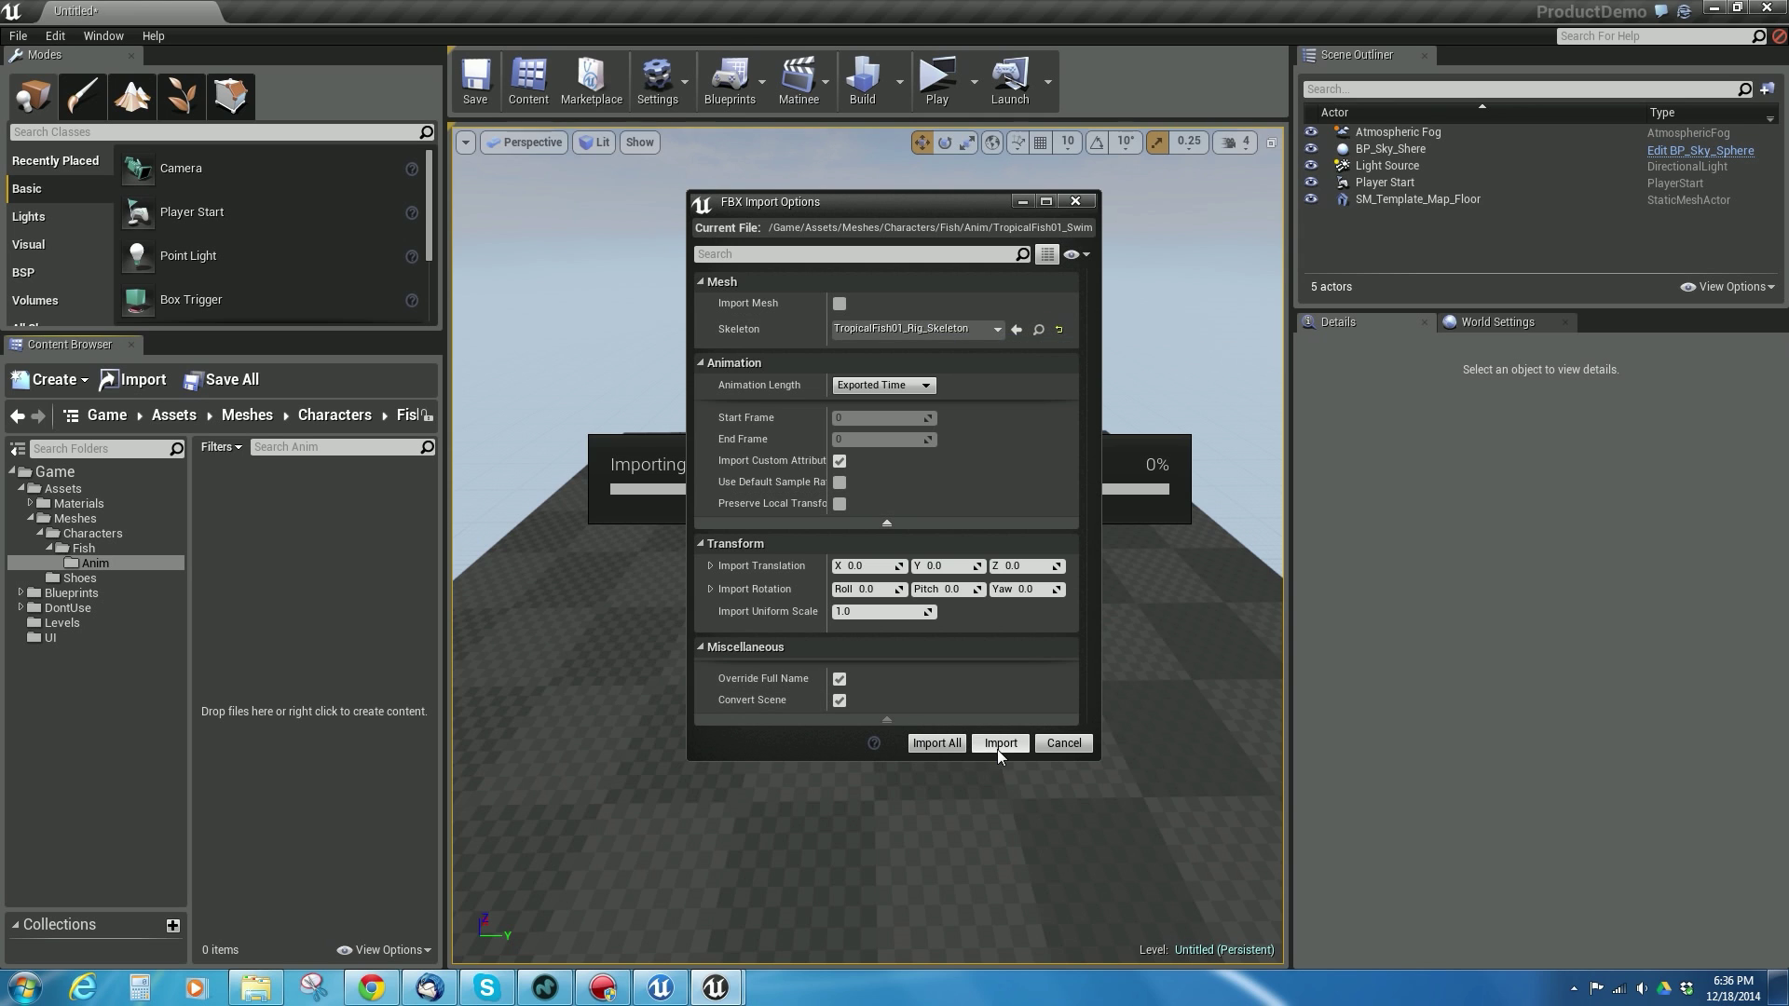
left_click(937, 743)
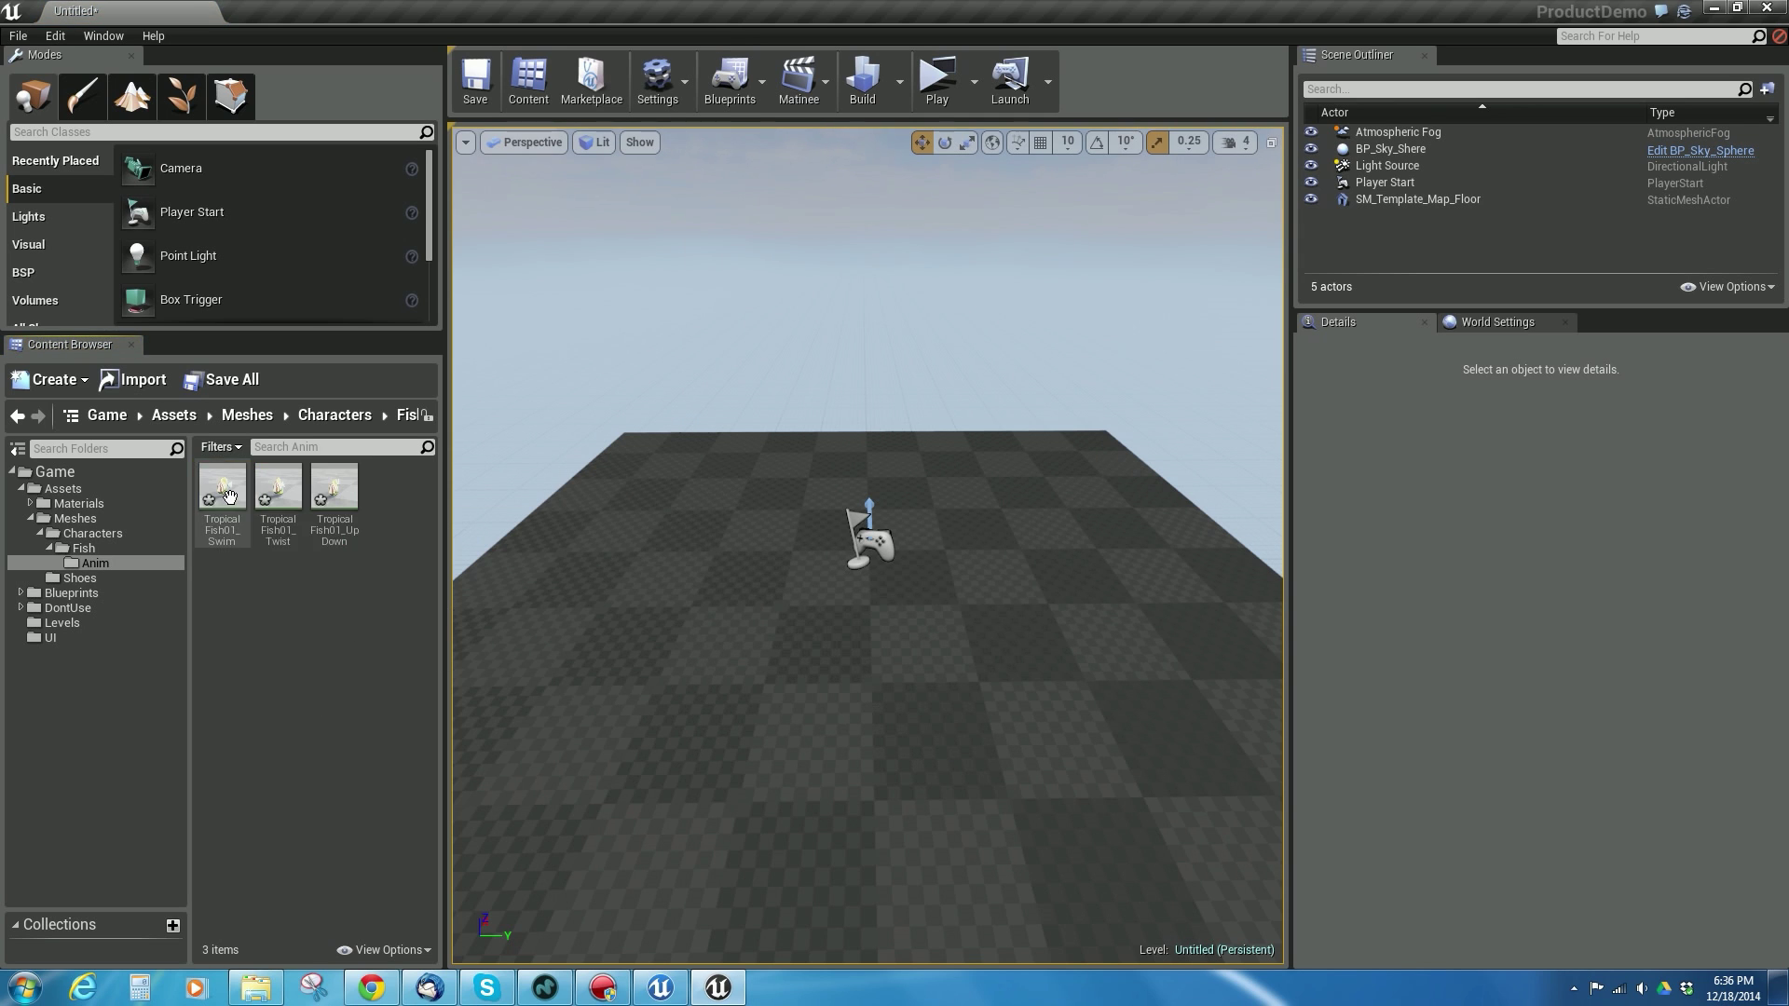
- Open the TropicalFish01_Rig skeletal mesh from the Fish folder, display its bones, and switch the editor to Animation mode
mouse_move(229, 495)
left_click(83, 548)
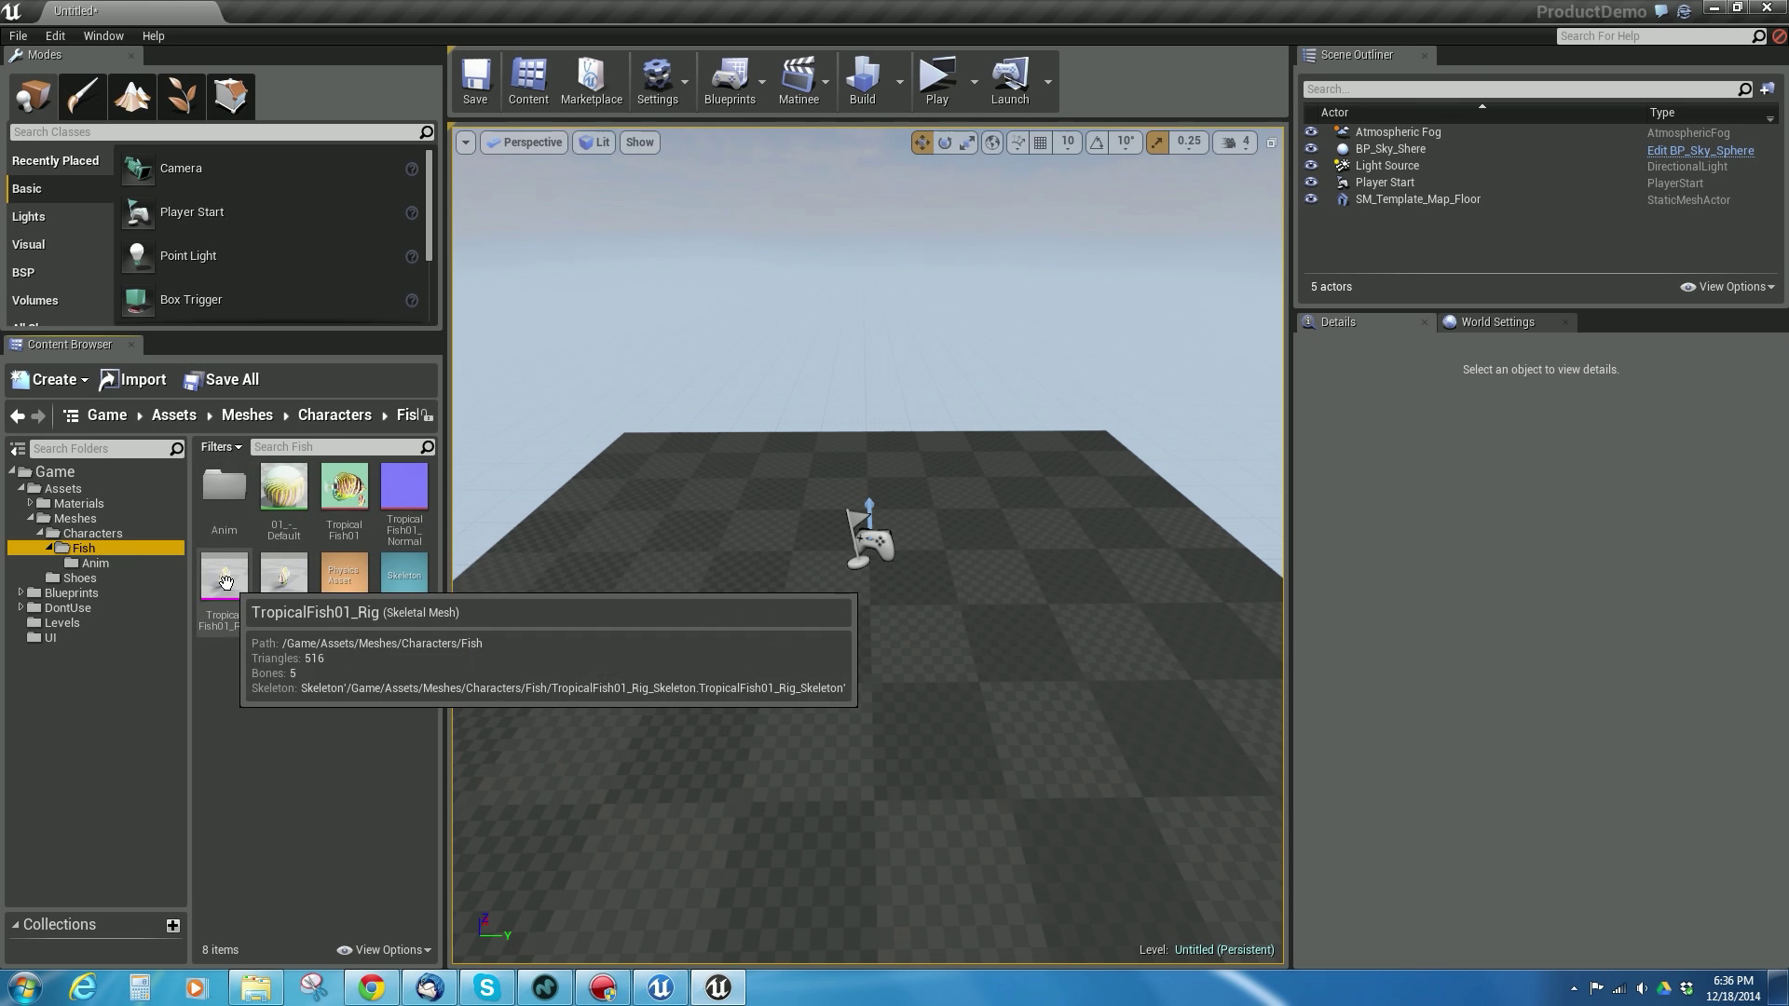
double_click(211, 572)
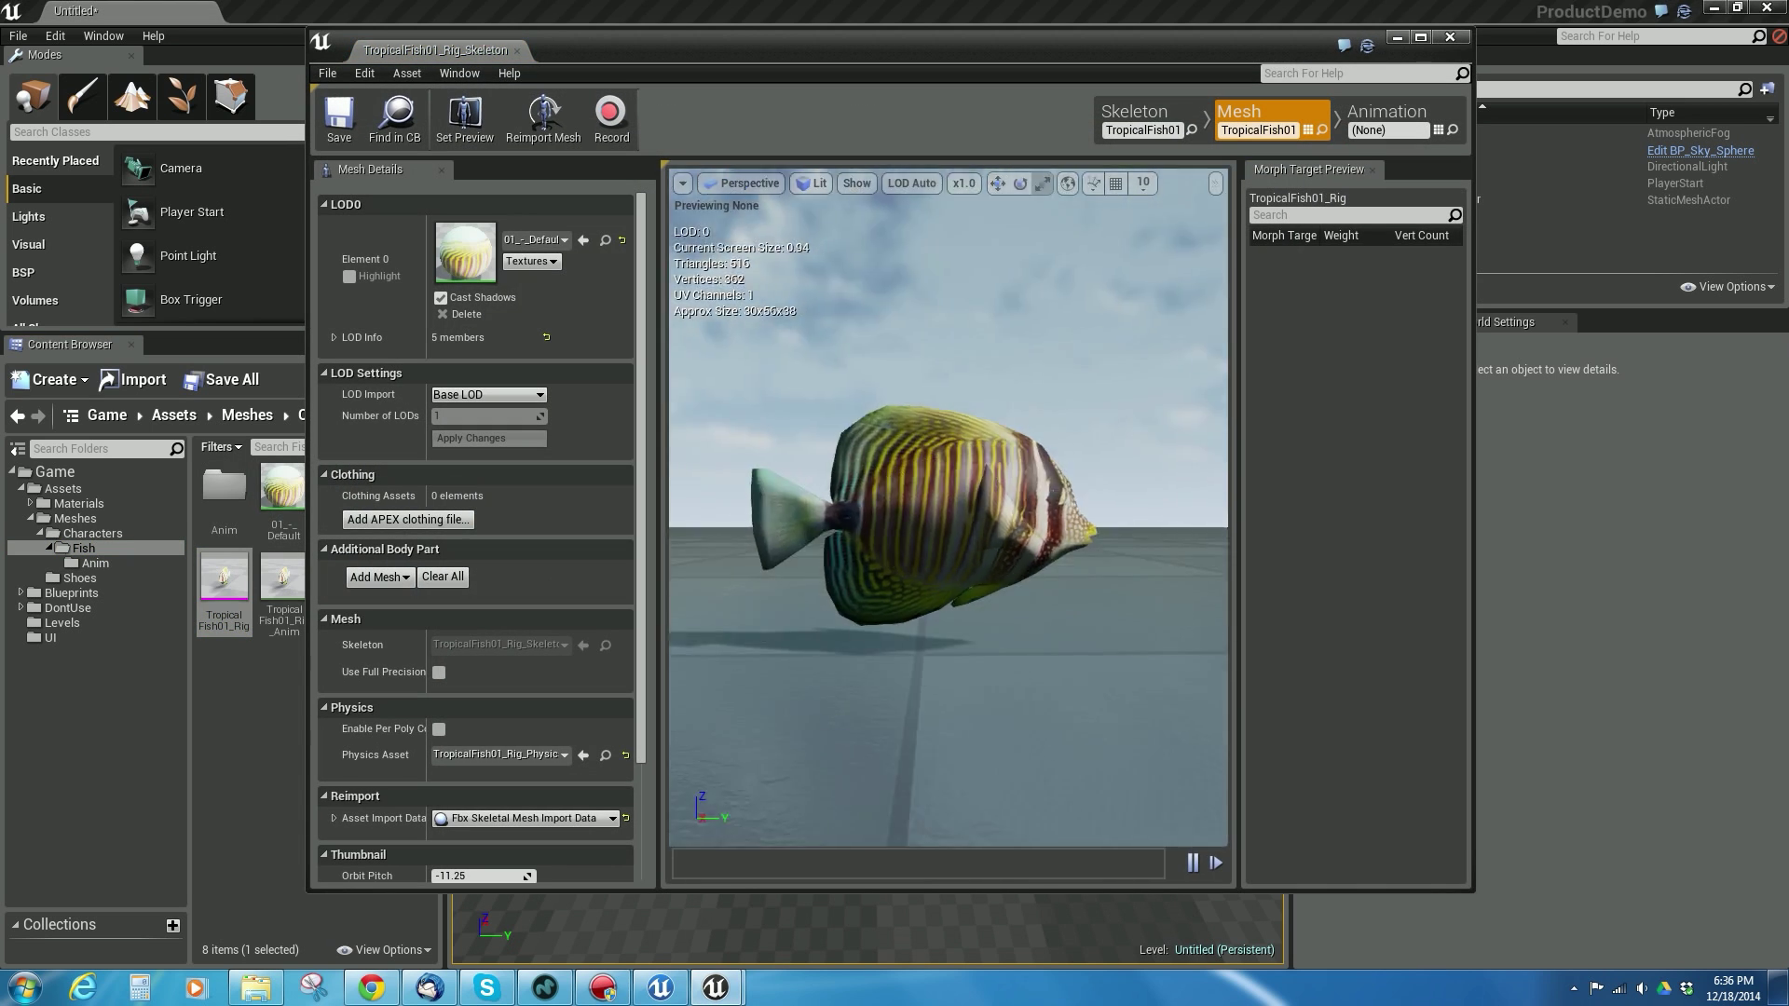
left_click(854, 185)
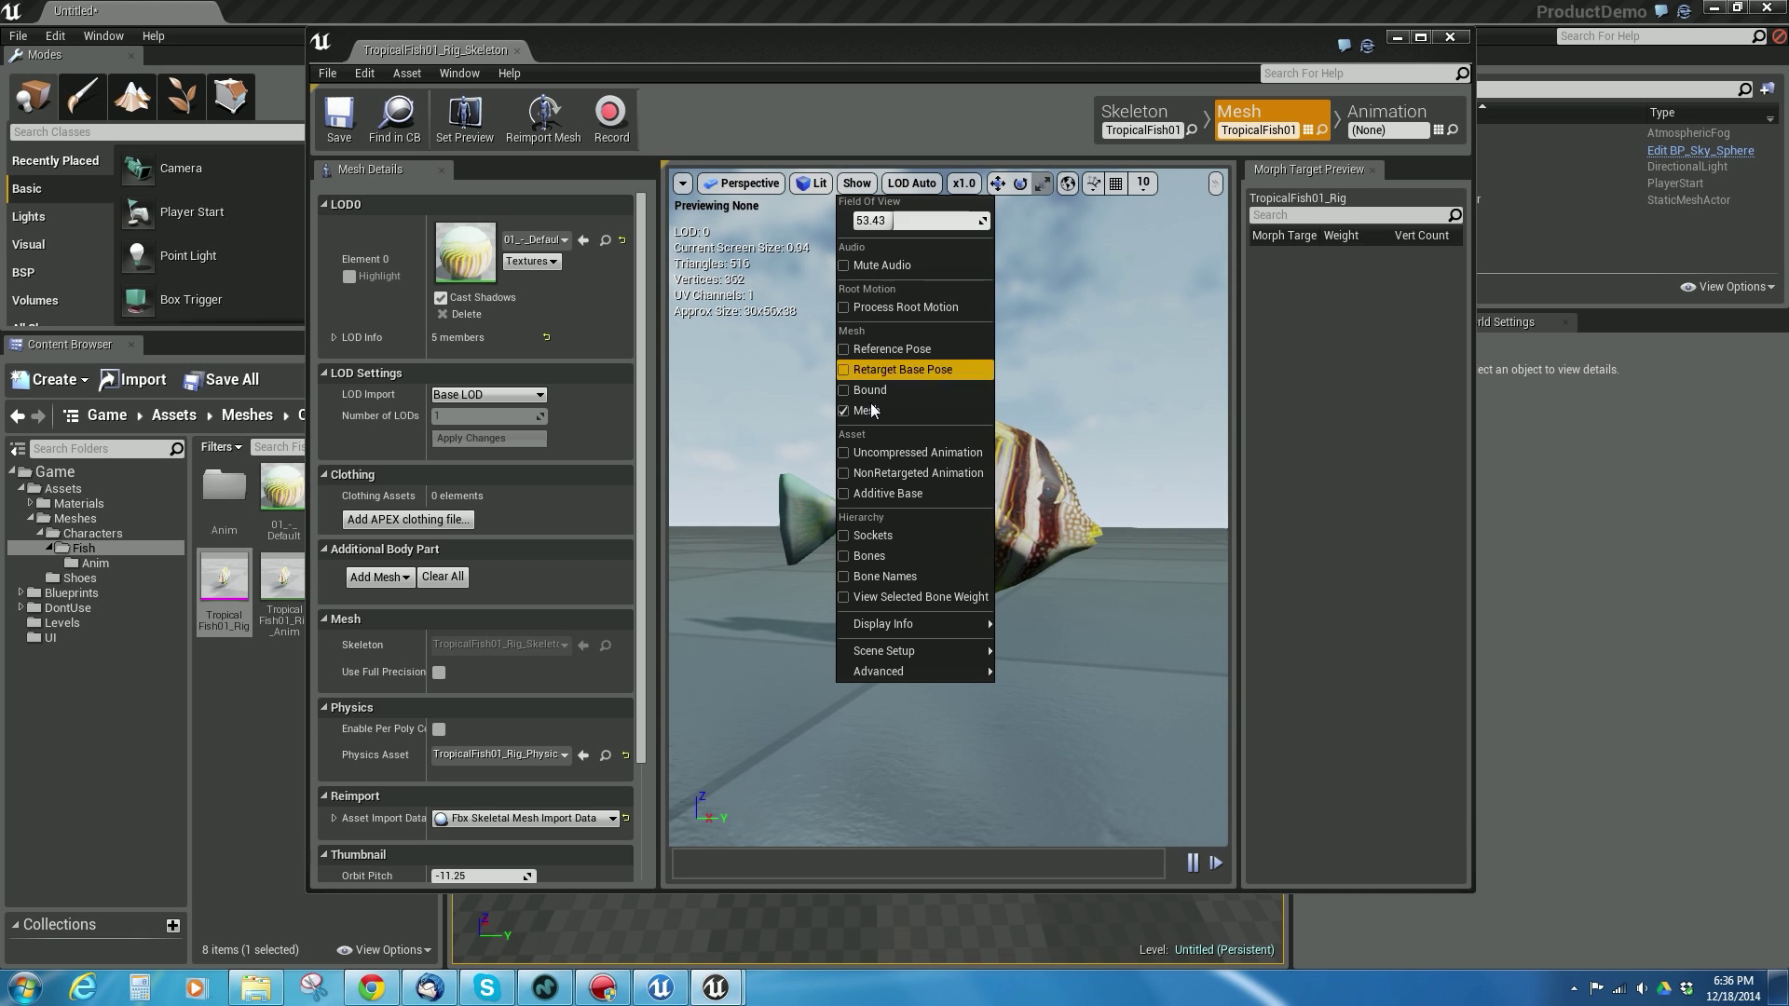
left_click(864, 555)
left_click_drag(973, 496, 1211, 494)
left_click(1393, 125)
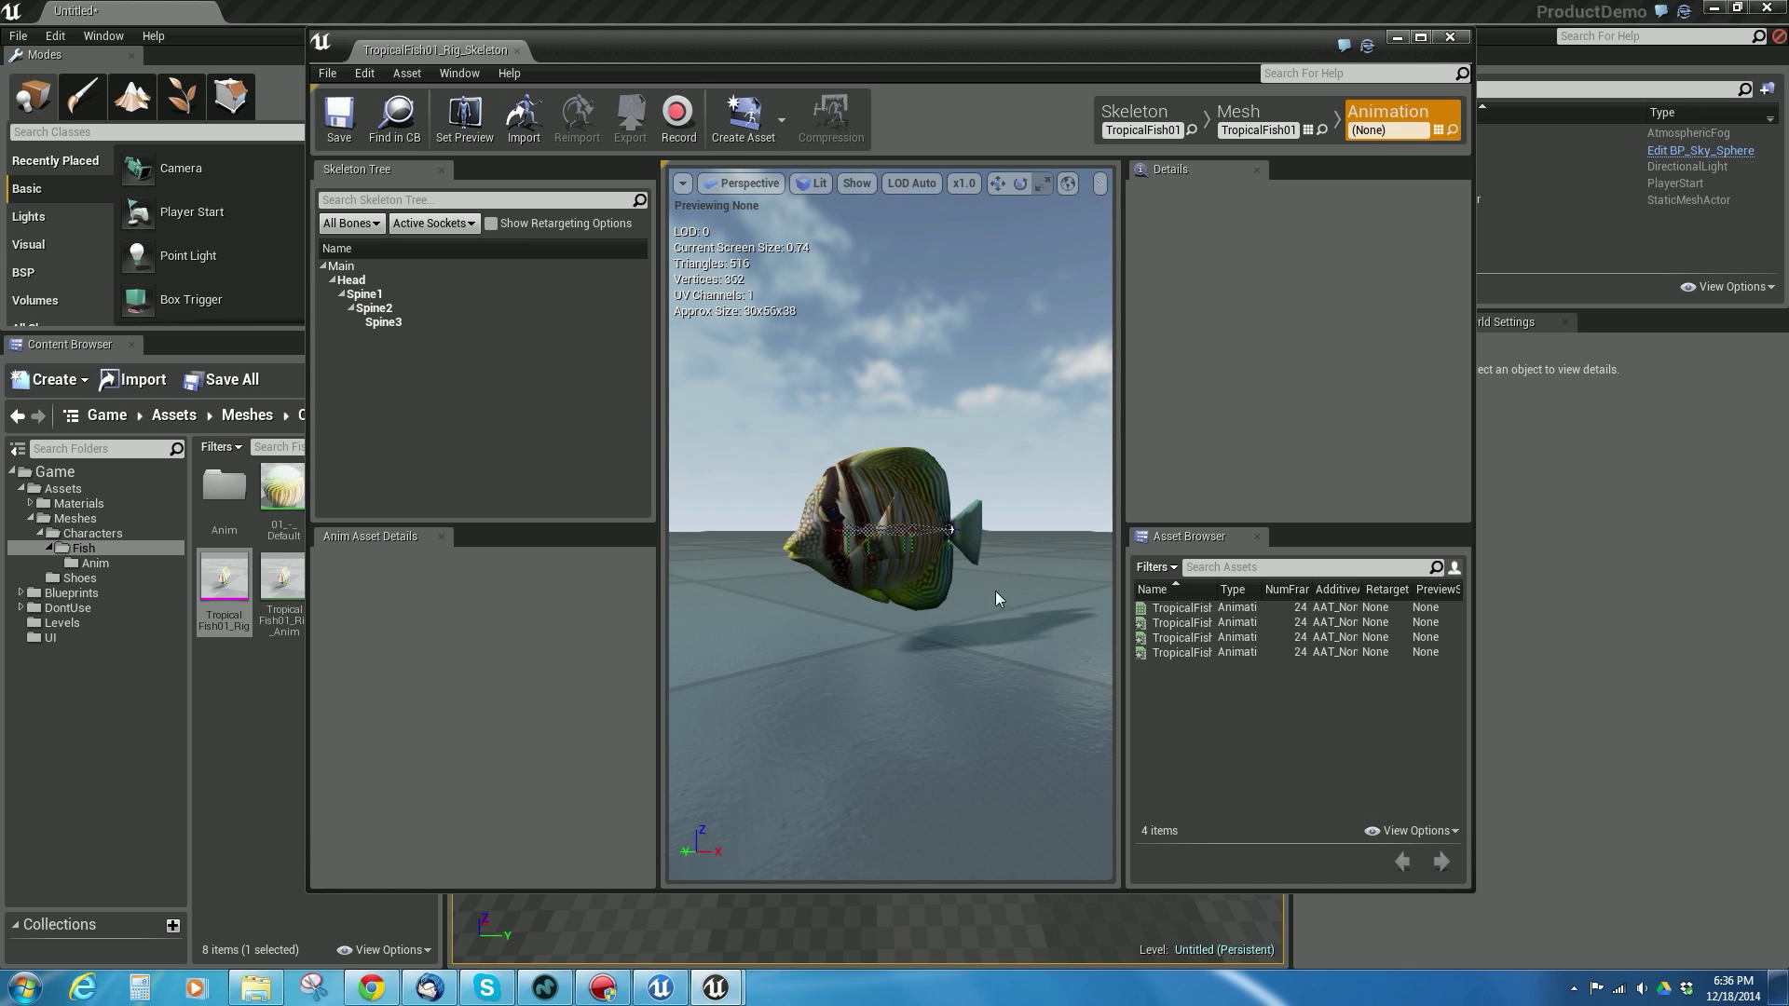
- Preview the TropicalFish01_Swim, TropicalFish01_Twist and TropicalFish01_UpDown animations on the fish, ending on Swim
left_click(1190, 622)
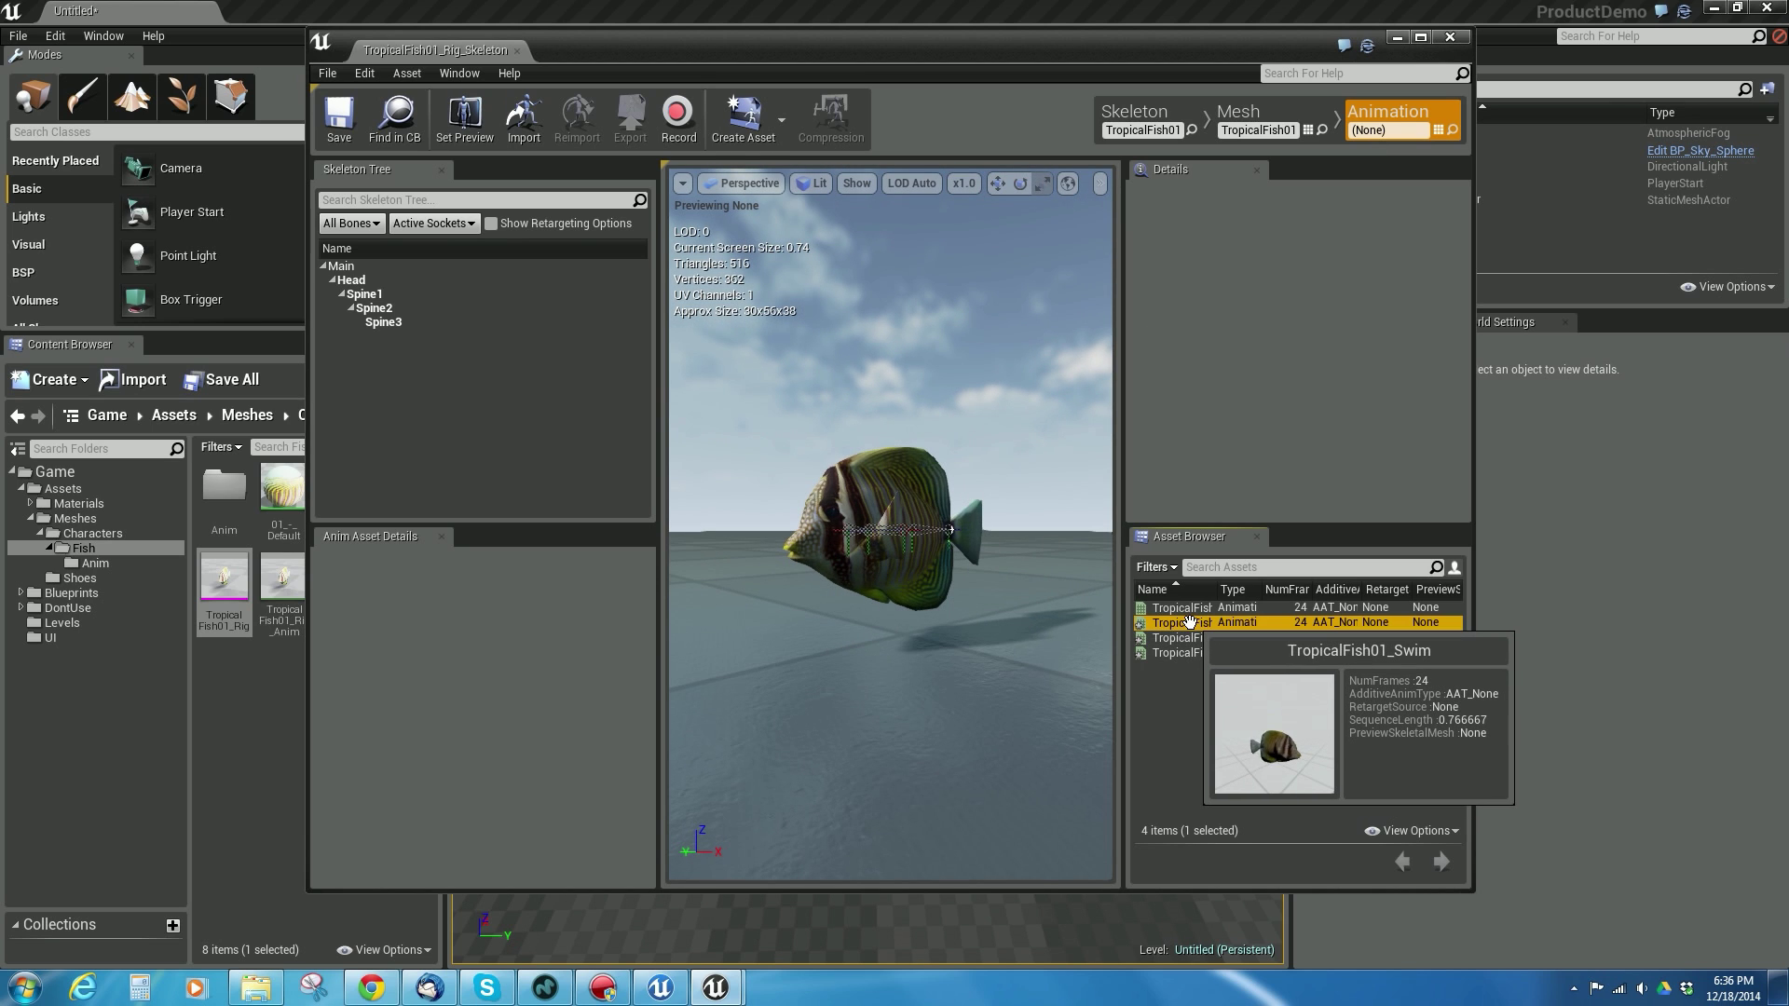
double_click(1190, 622)
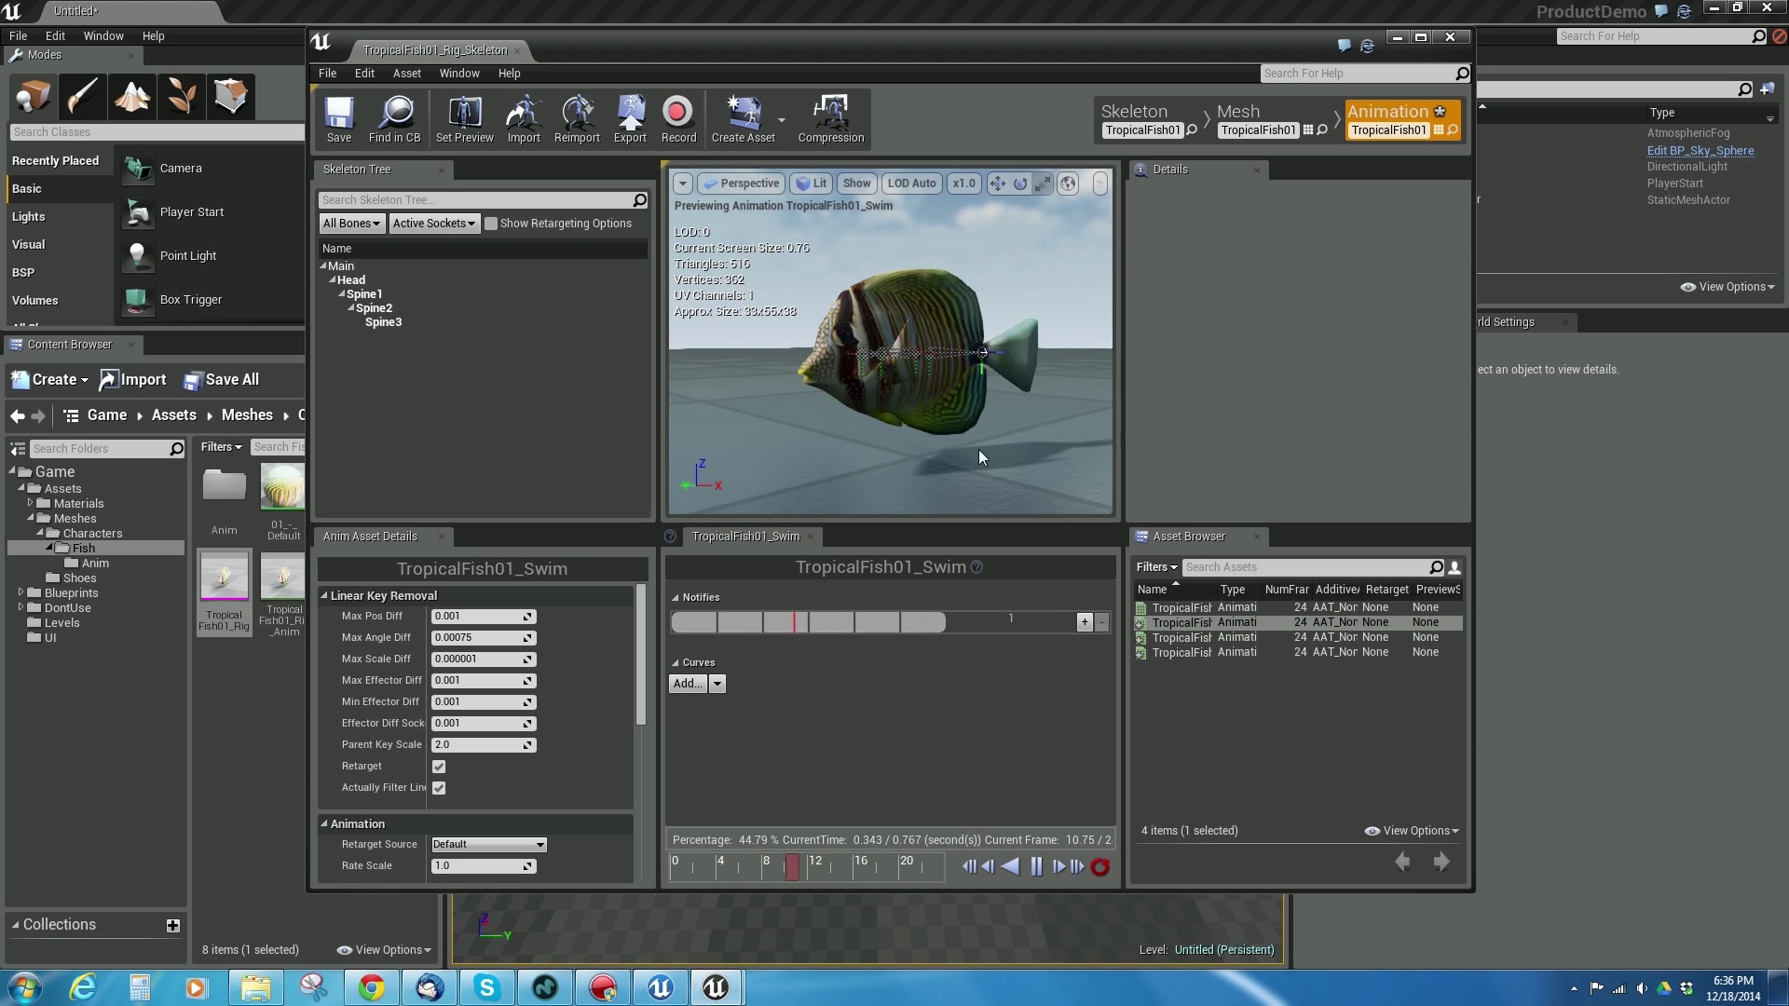
left_click(1191, 637)
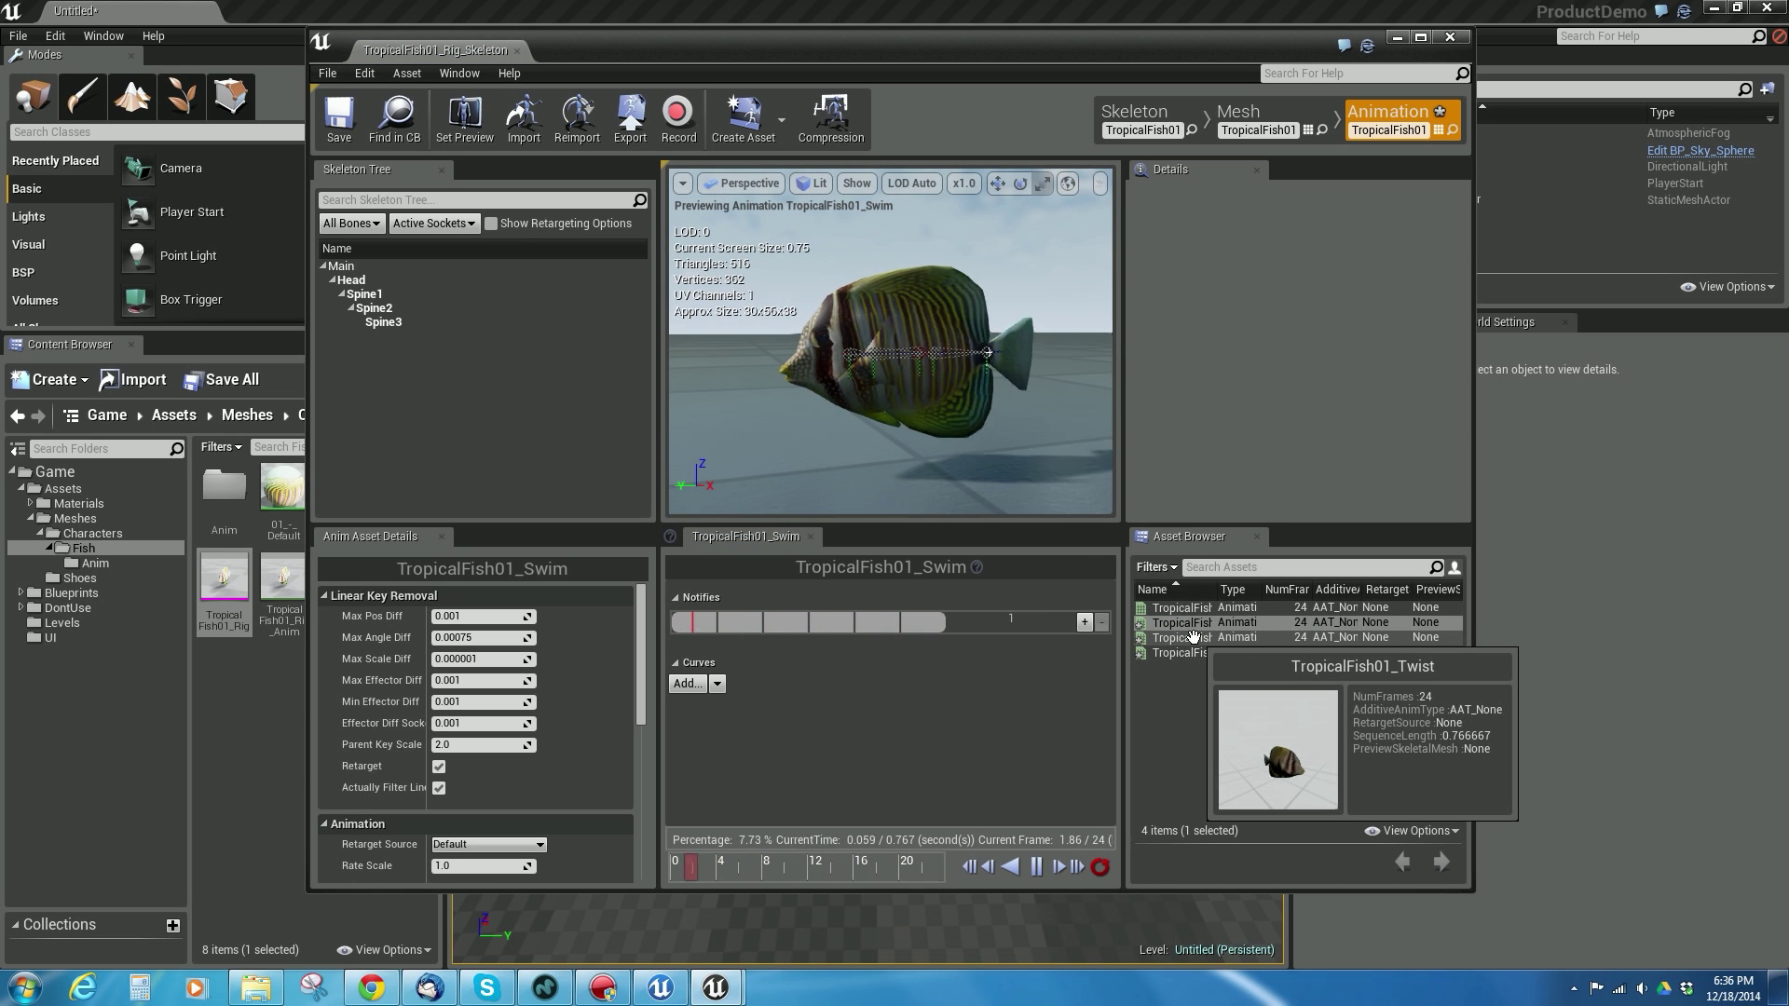
double_click(1192, 637)
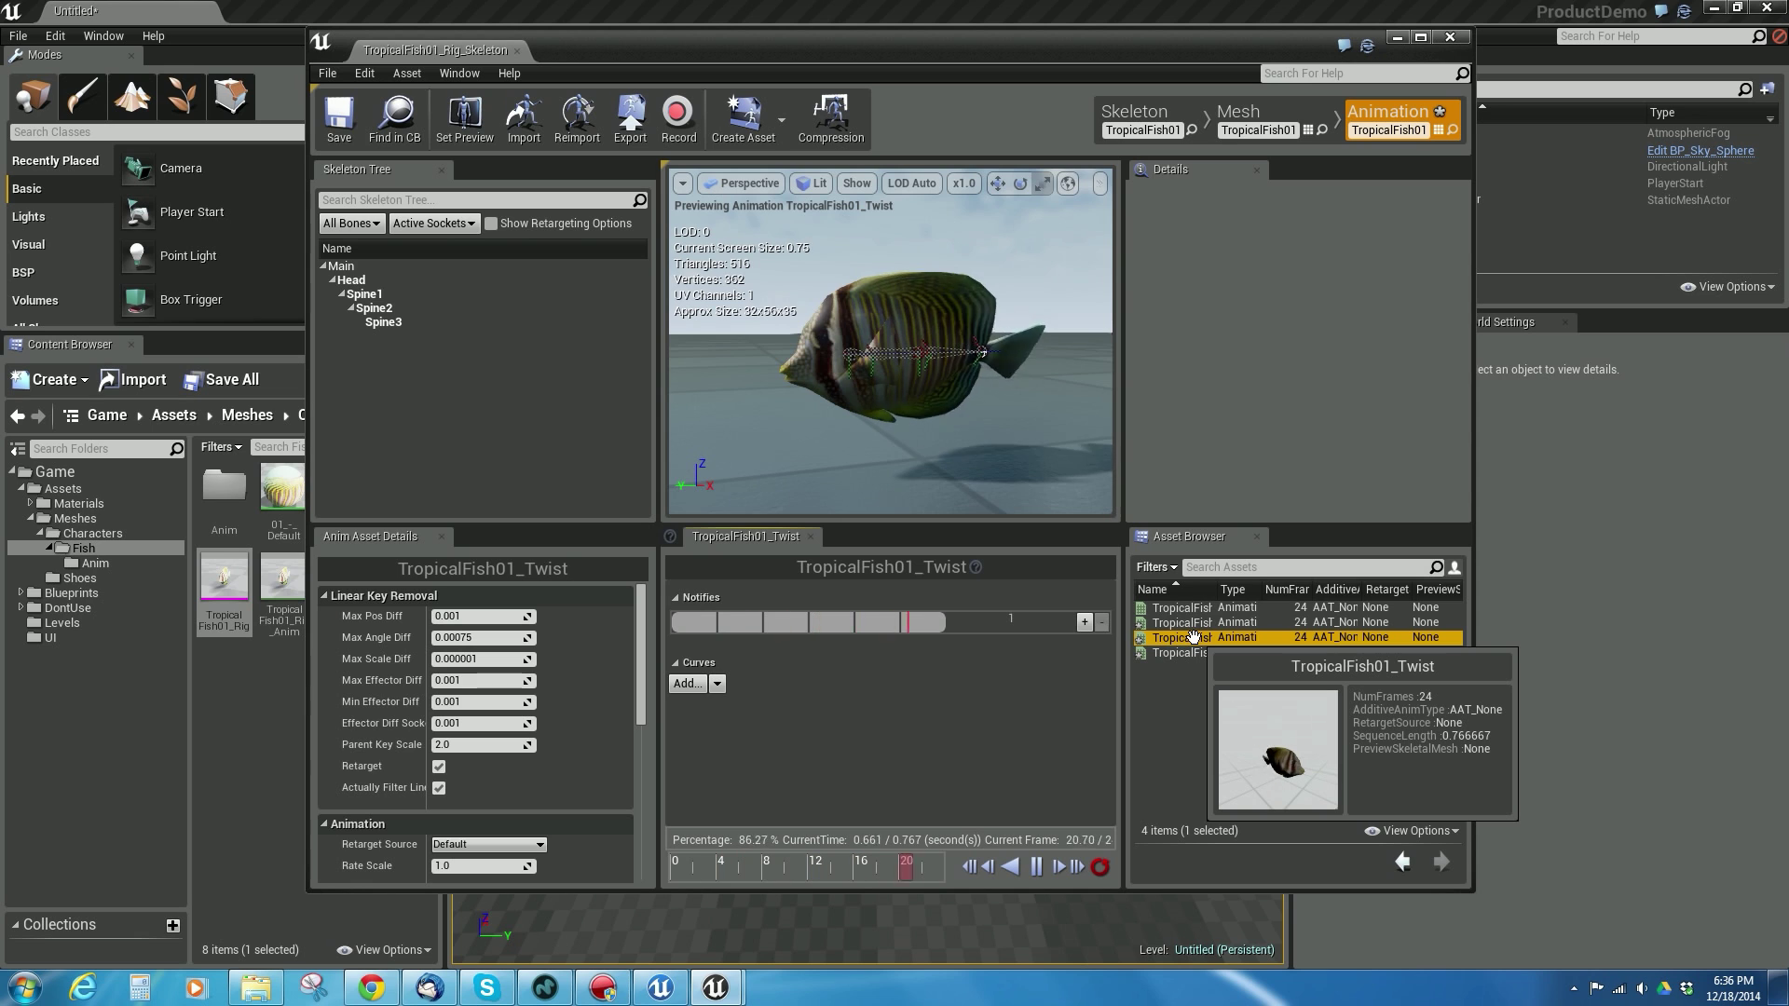
double_click(1193, 650)
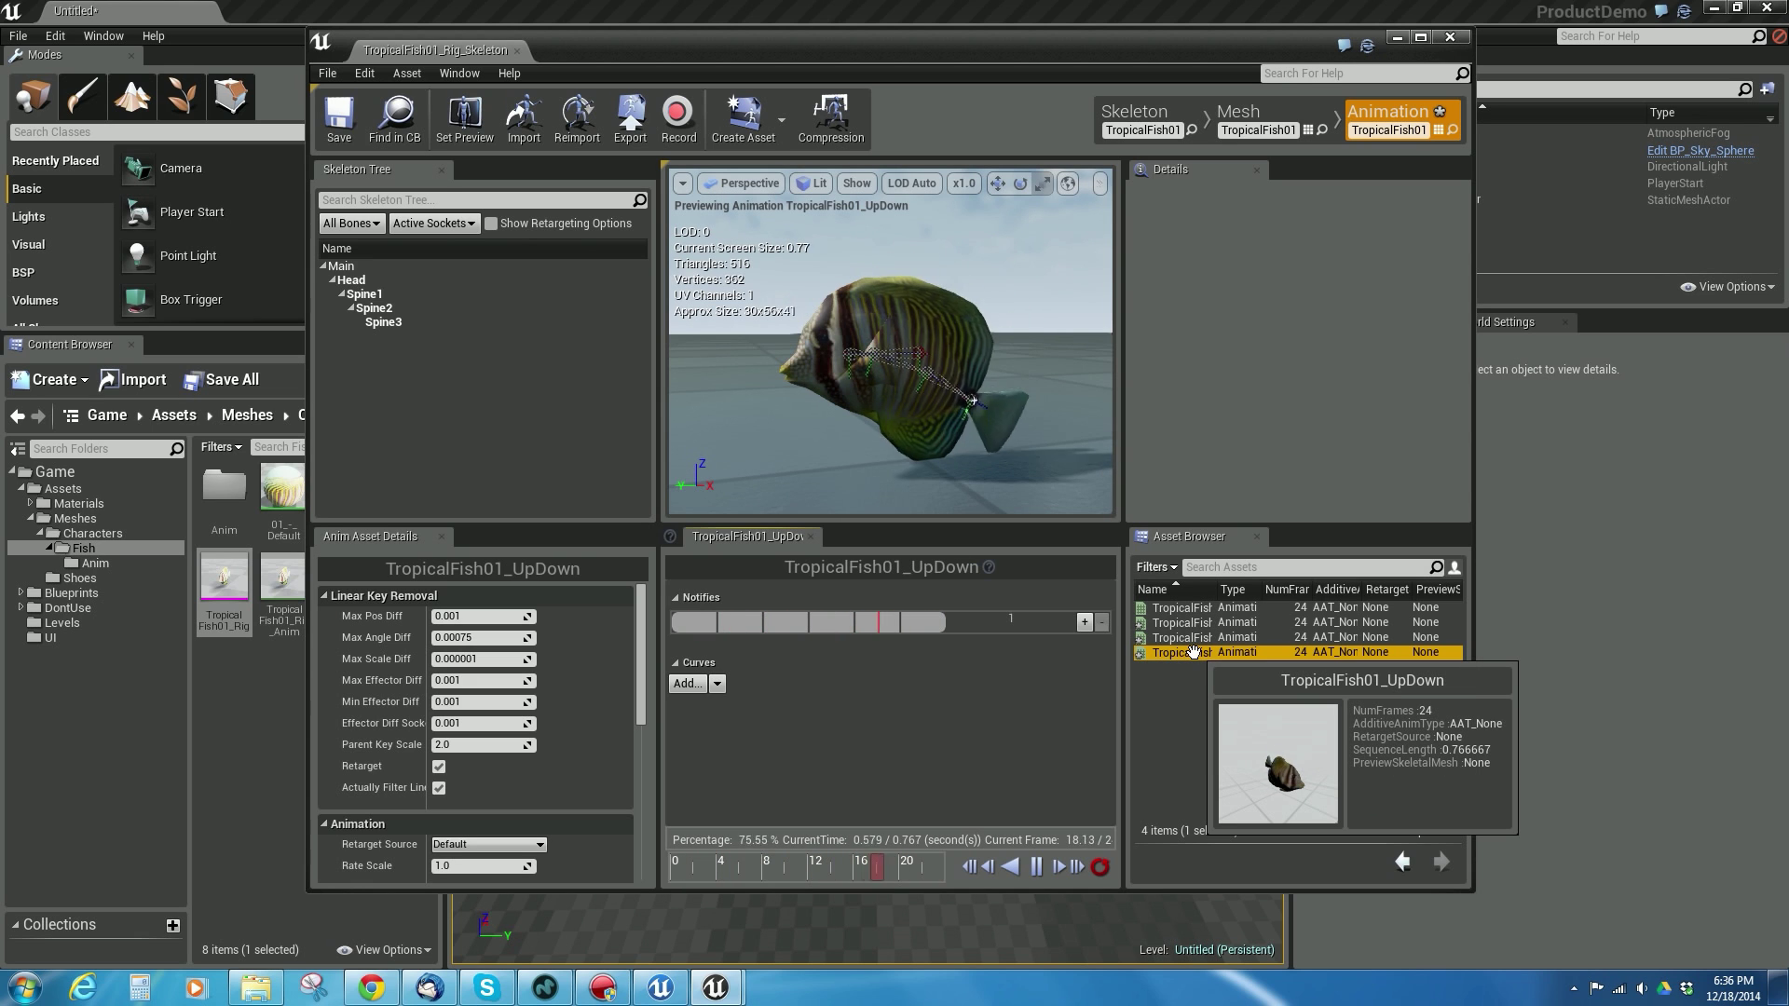
double_click(1188, 622)
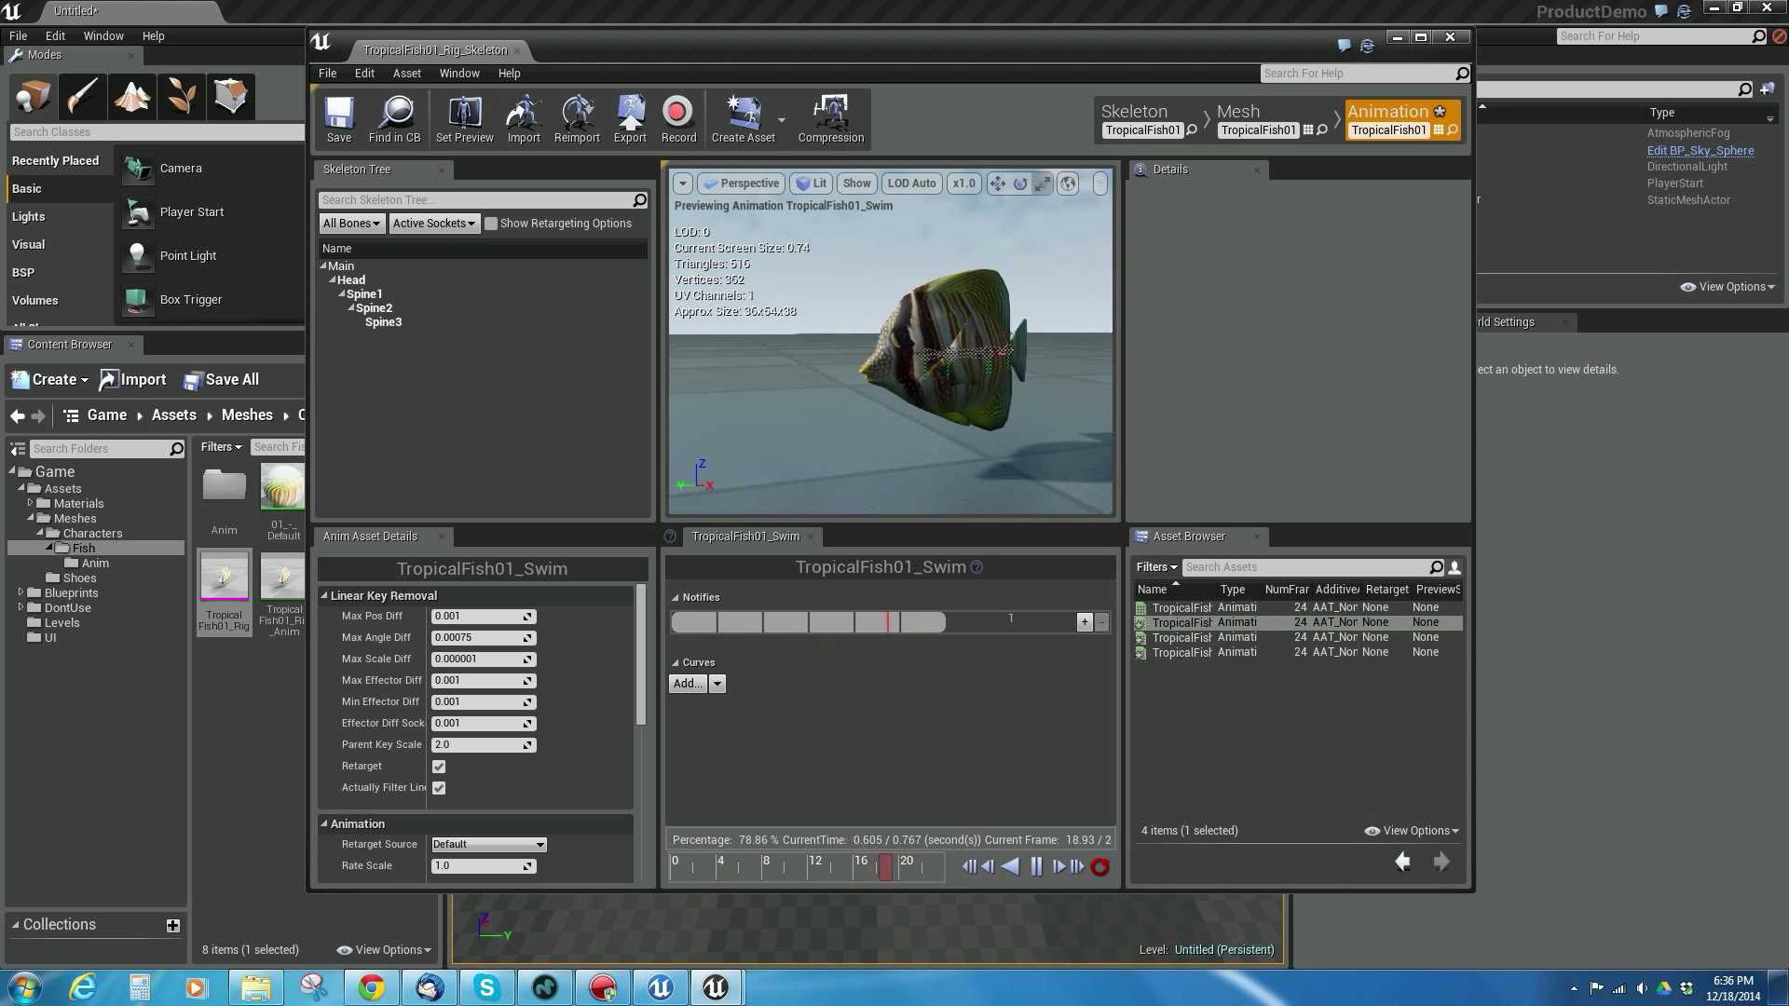
left_click(1004, 458)
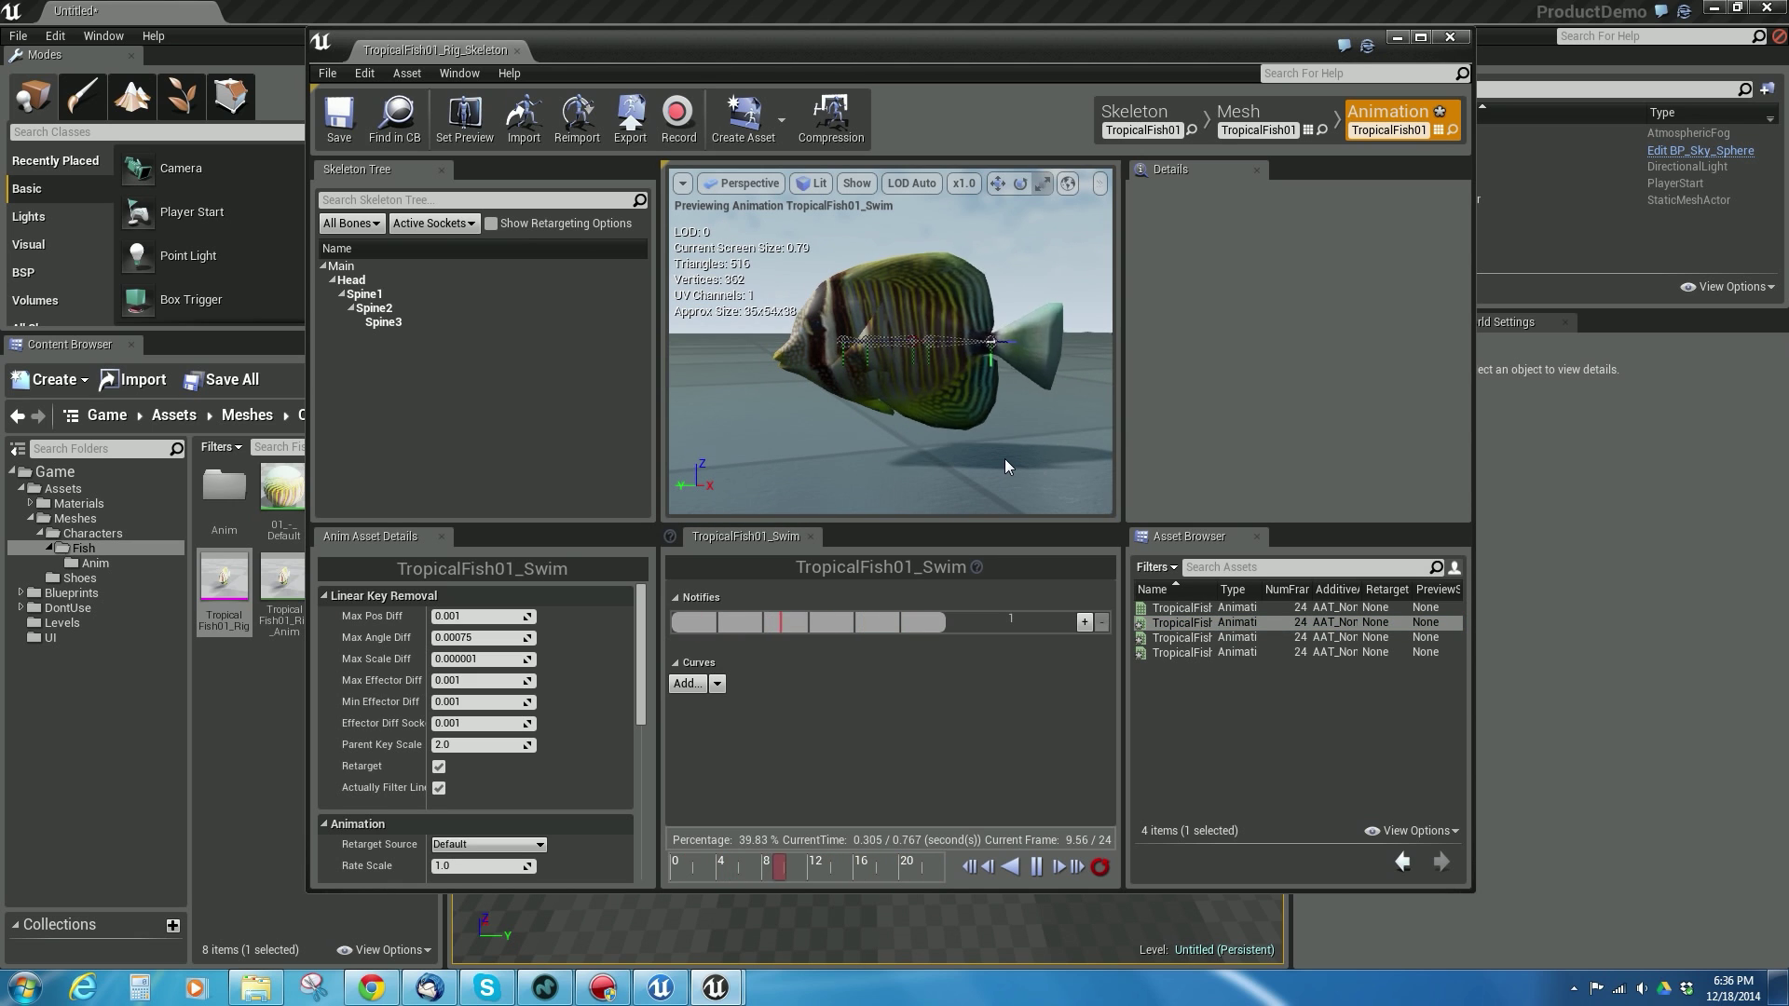